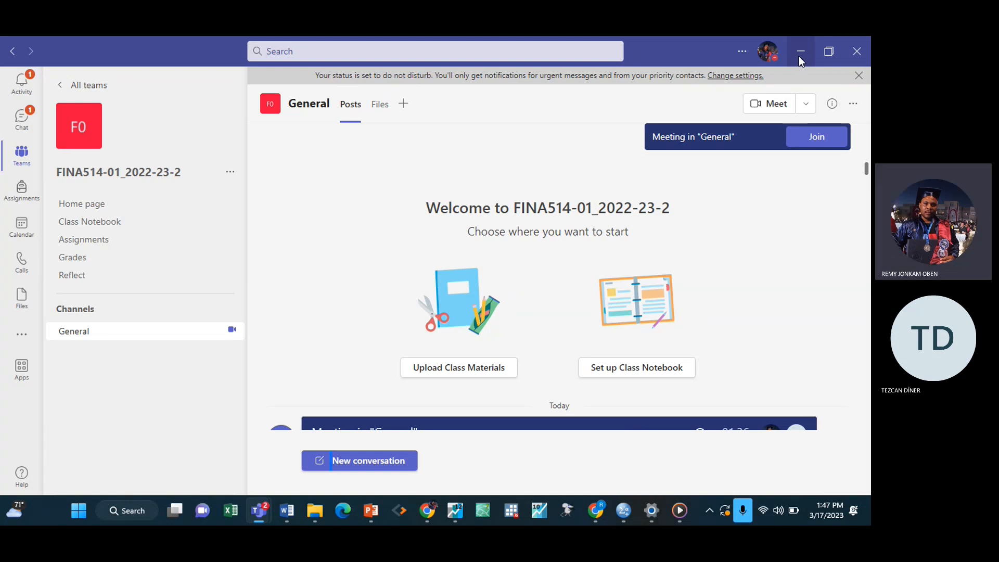
Minimize the Teams window, then close and relaunch EViews 12.
click(799, 57)
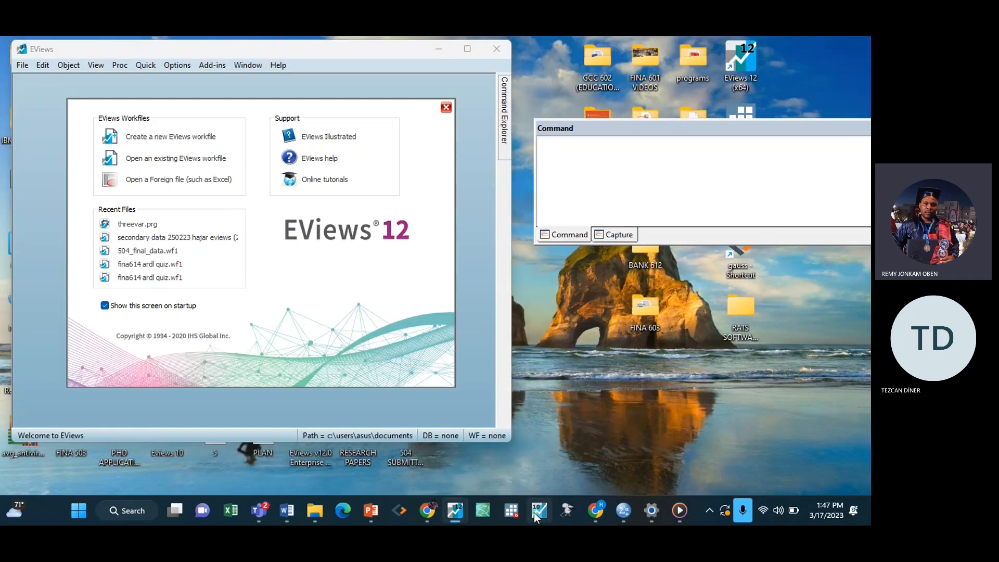
click(443, 107)
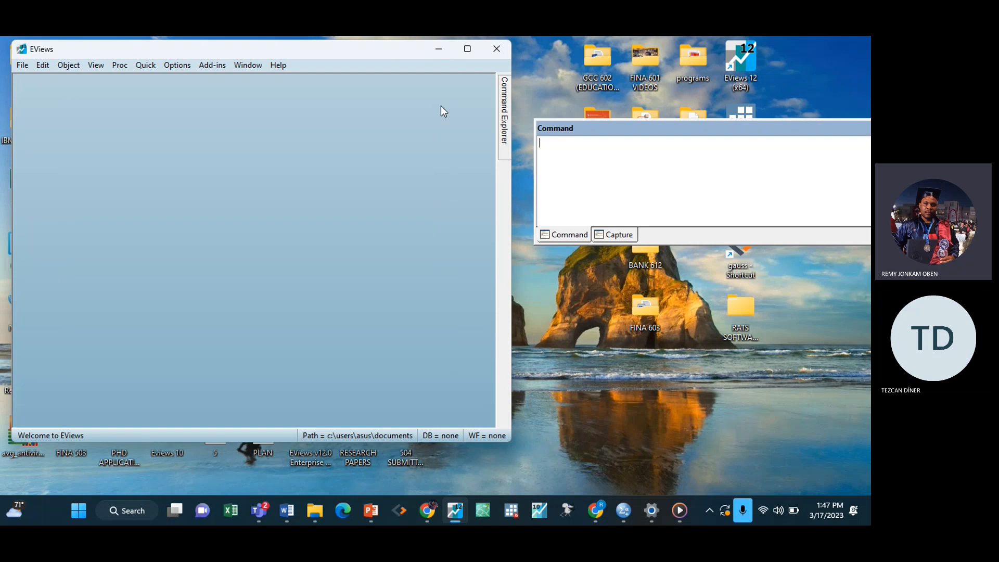
click(497, 49)
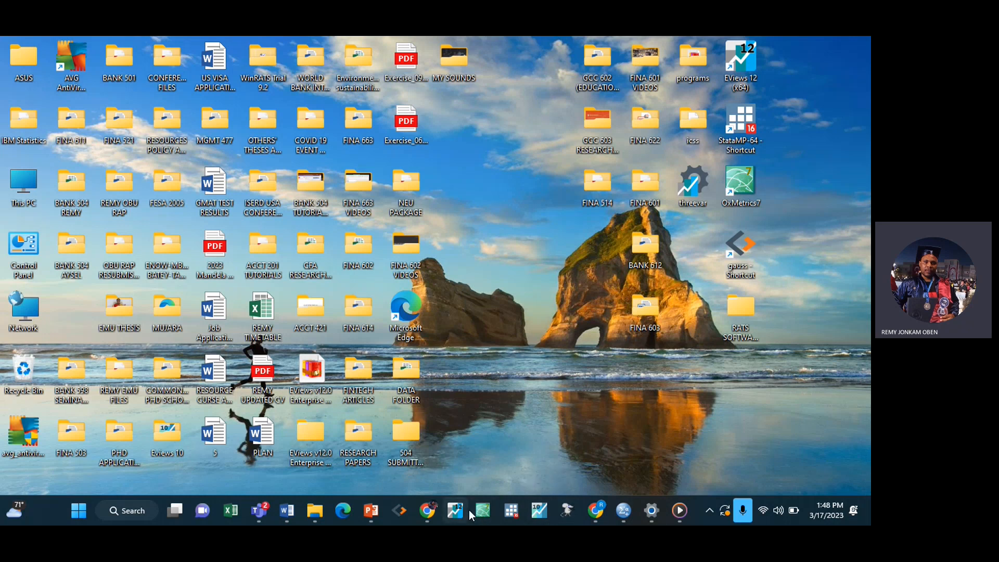
click(455, 510)
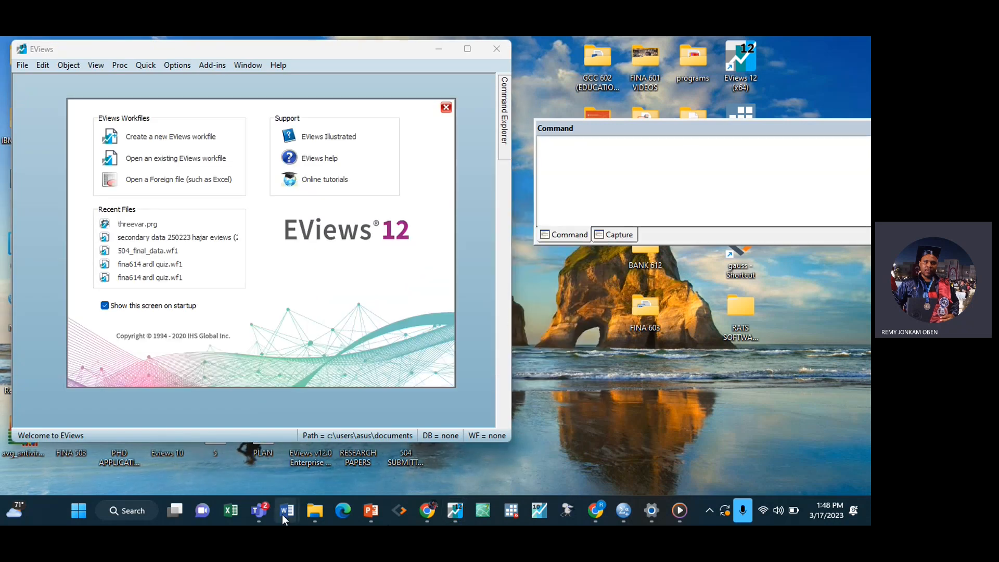
Switch to Chrome and search Google for "world bank data bank" in a new tab.
mouse_move(422, 513)
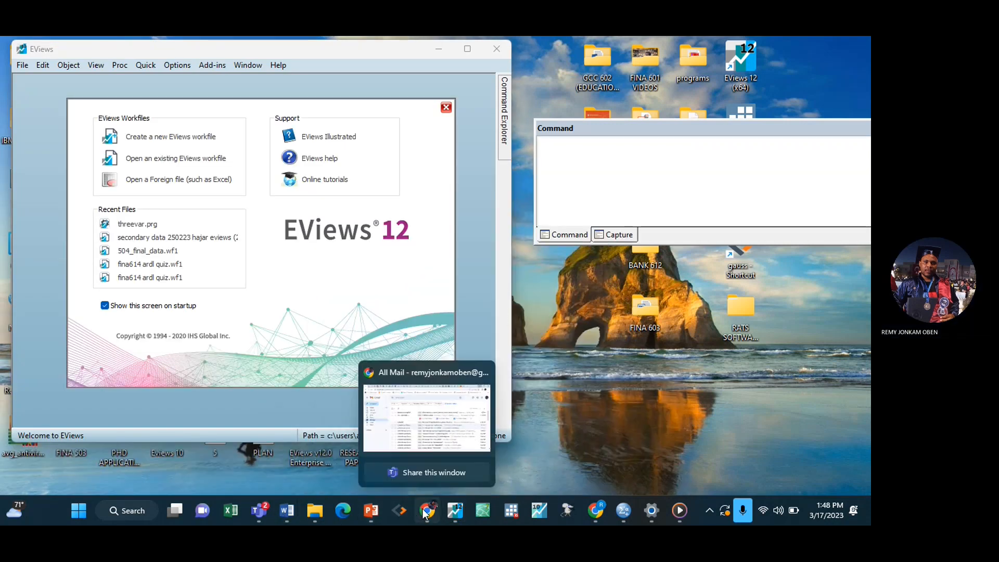
click(434, 423)
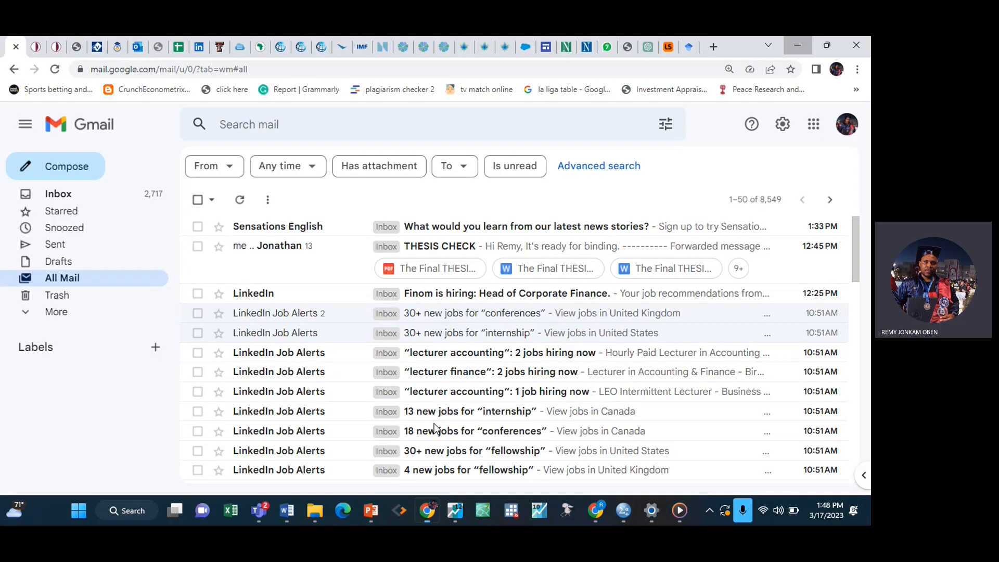
click(713, 47)
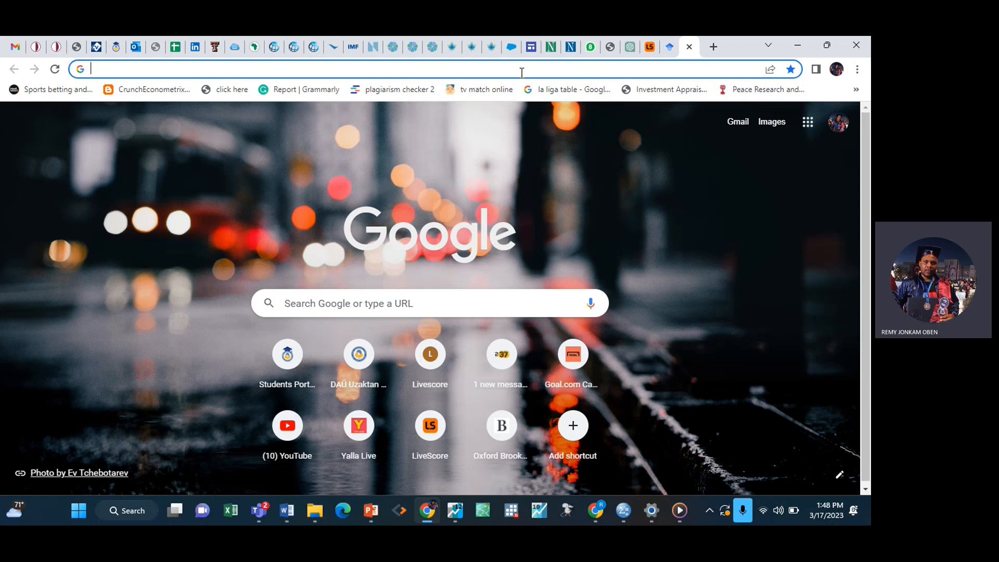
text(world bank)
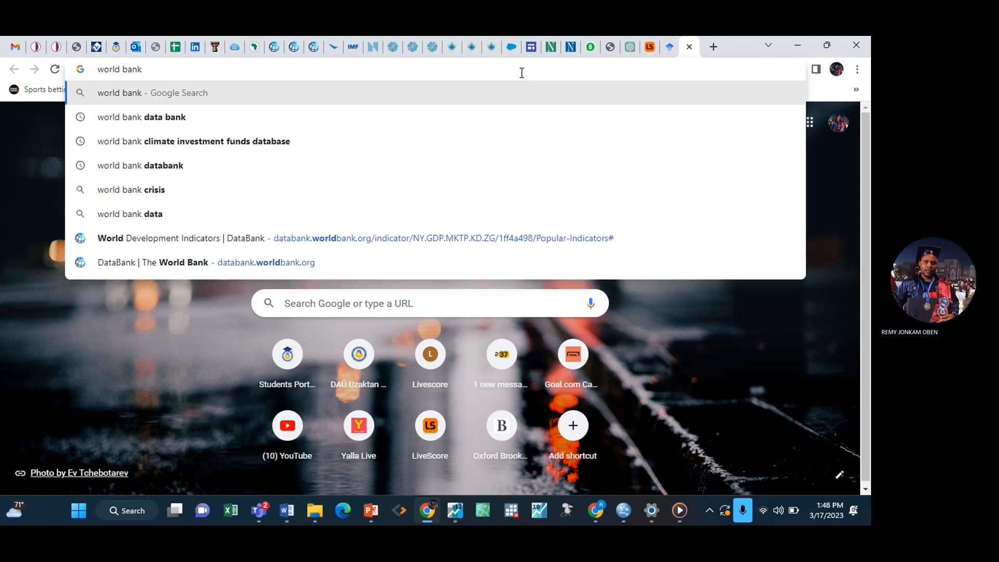
text( data ba)
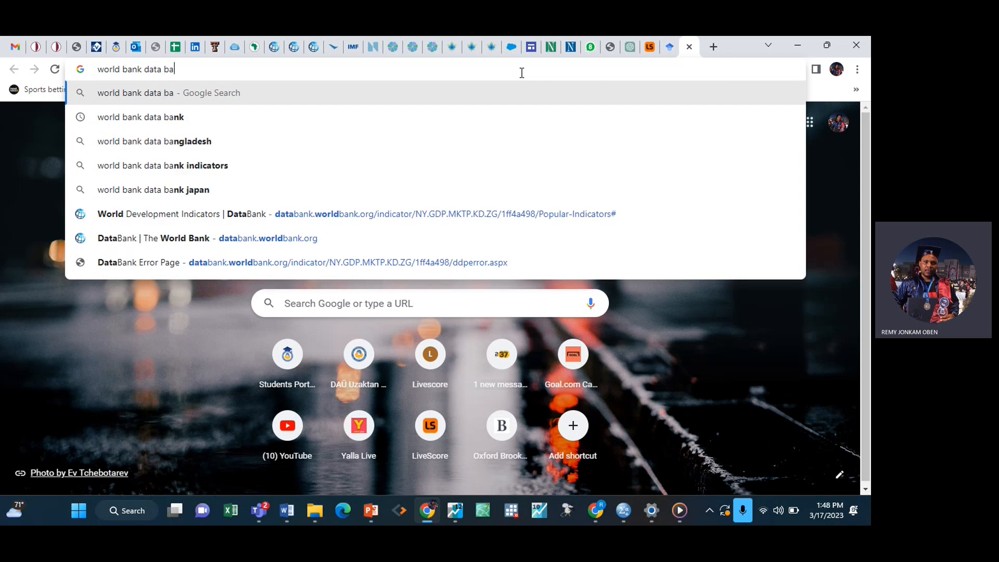
text(nk)
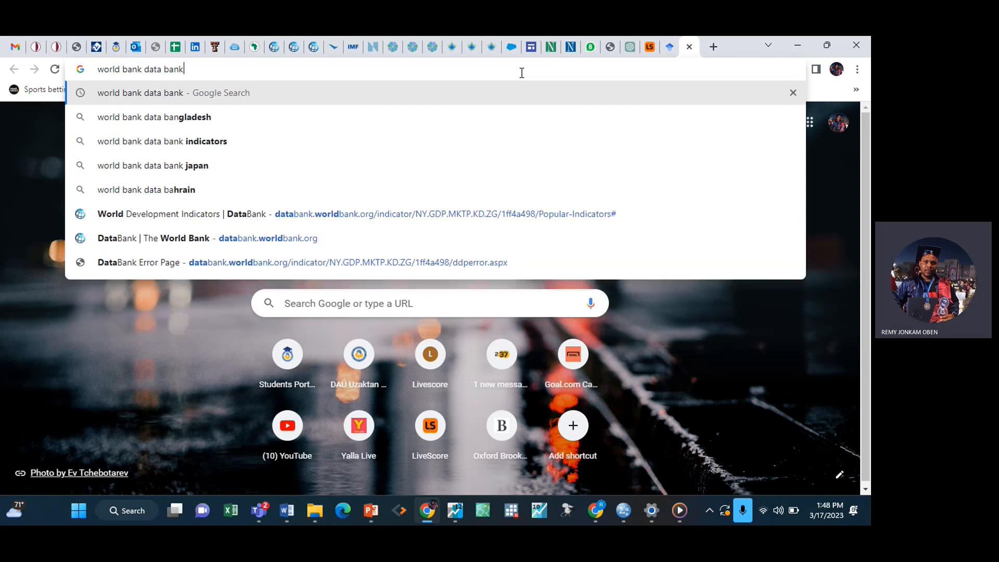
key(Return)
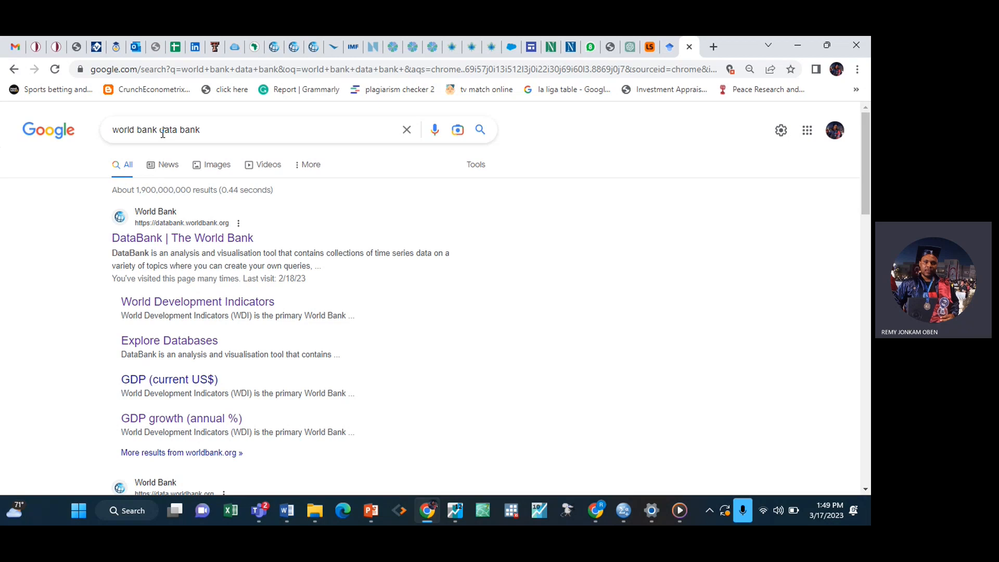
Open the World Bank DataBank site and its popular indicator GDP growth (annual %).
click(195, 243)
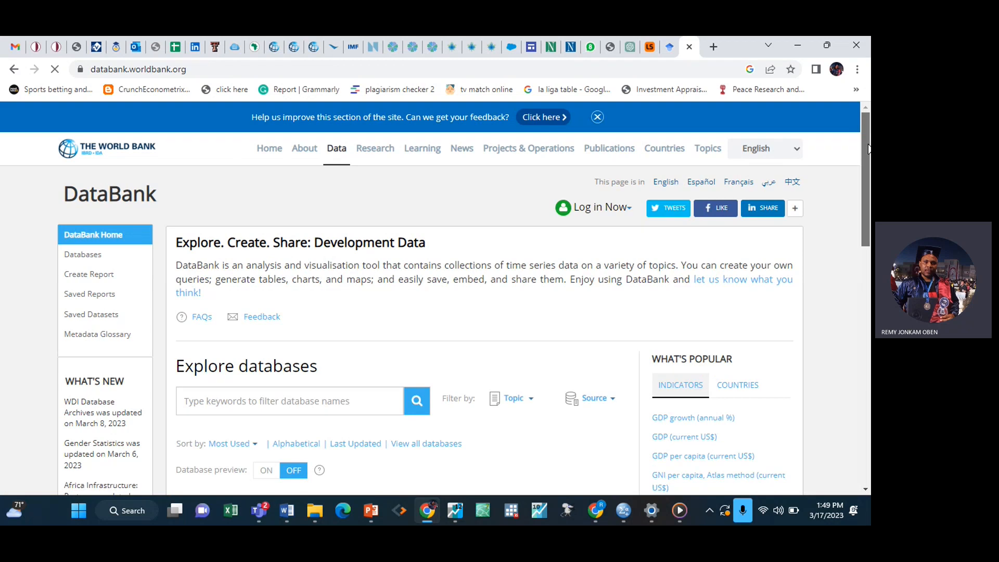
drag(868, 150, 867, 187)
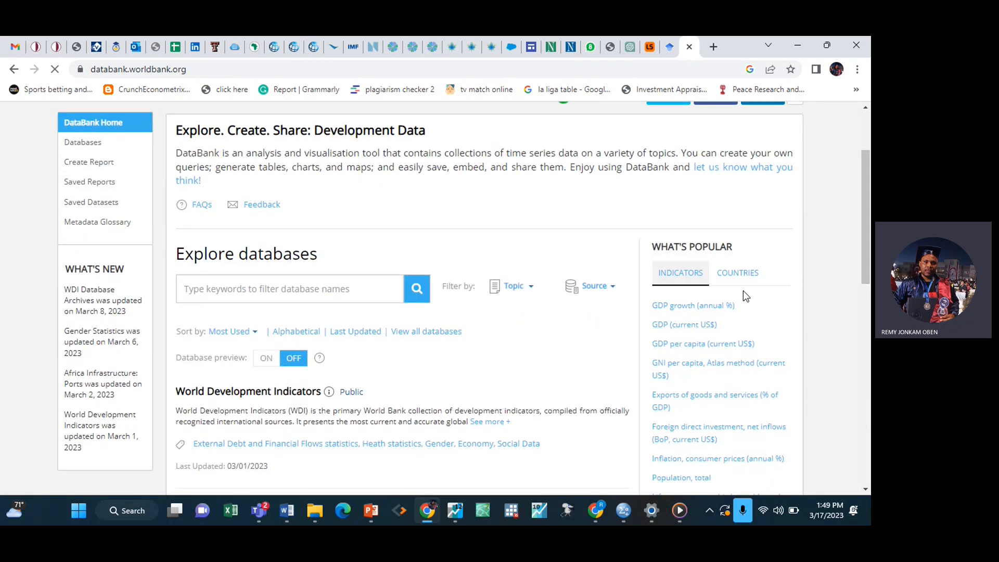
click(675, 309)
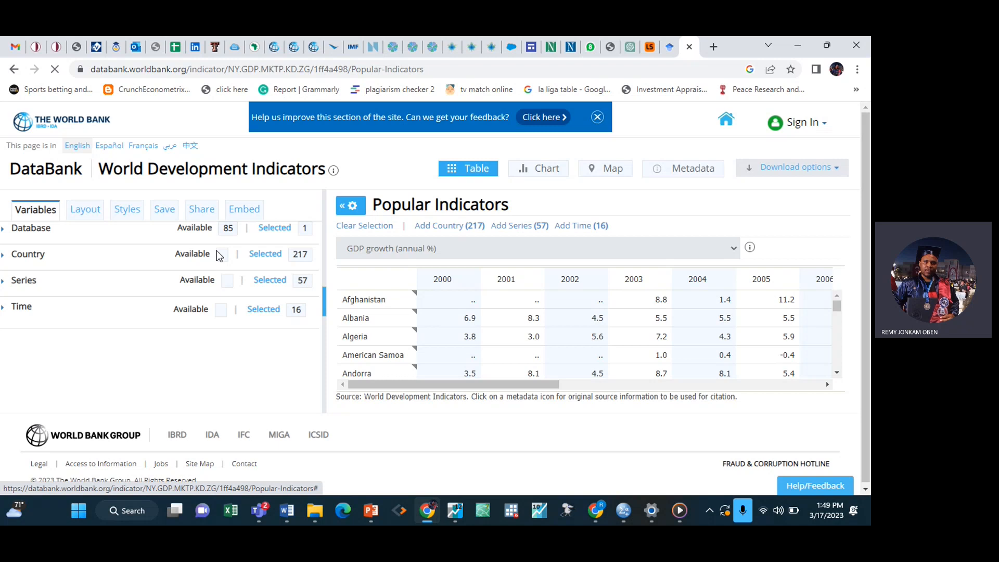
Clear the preset country, series and time selection of the Popular Indicators report.
drag(99, 168, 326, 169)
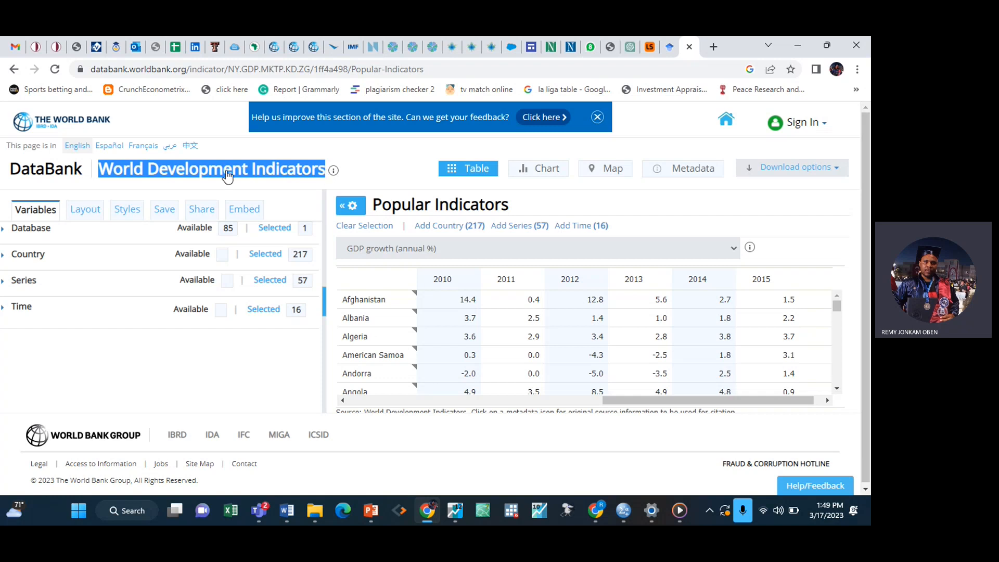
click(366, 228)
click(496, 140)
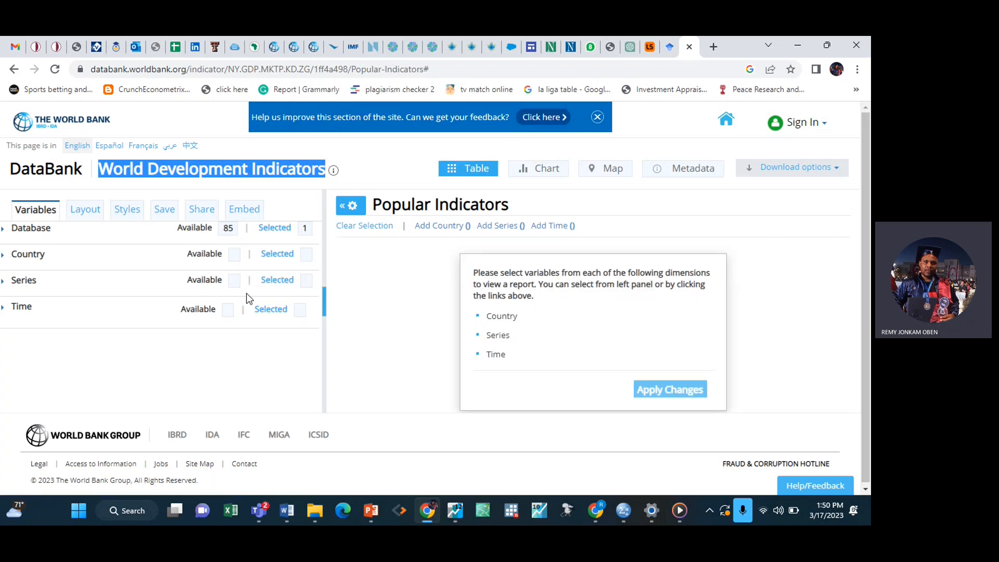
Expand the Country variable and search its available entries for "turkey".
click(37, 259)
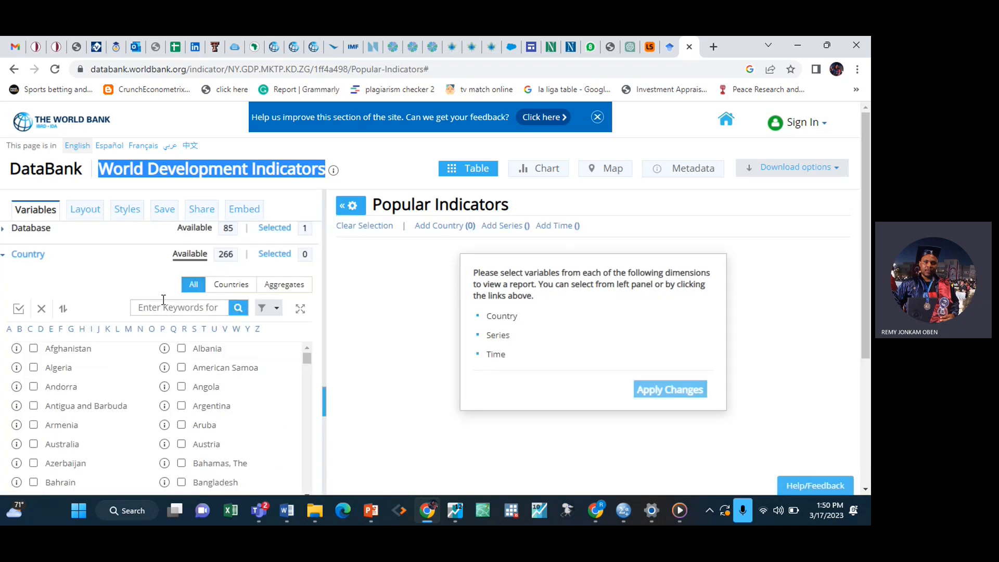
click(164, 306)
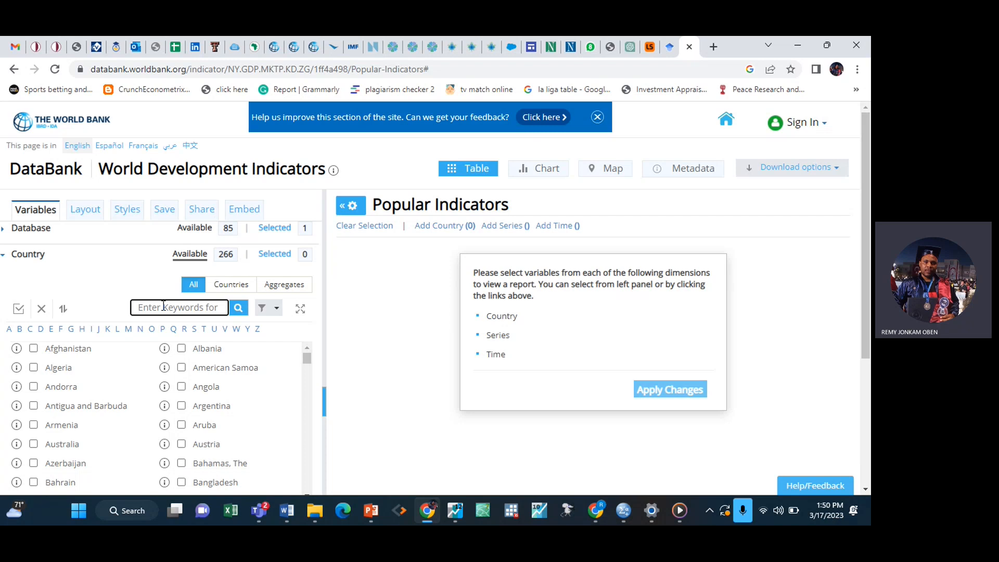
text(turkey)
key(Return)
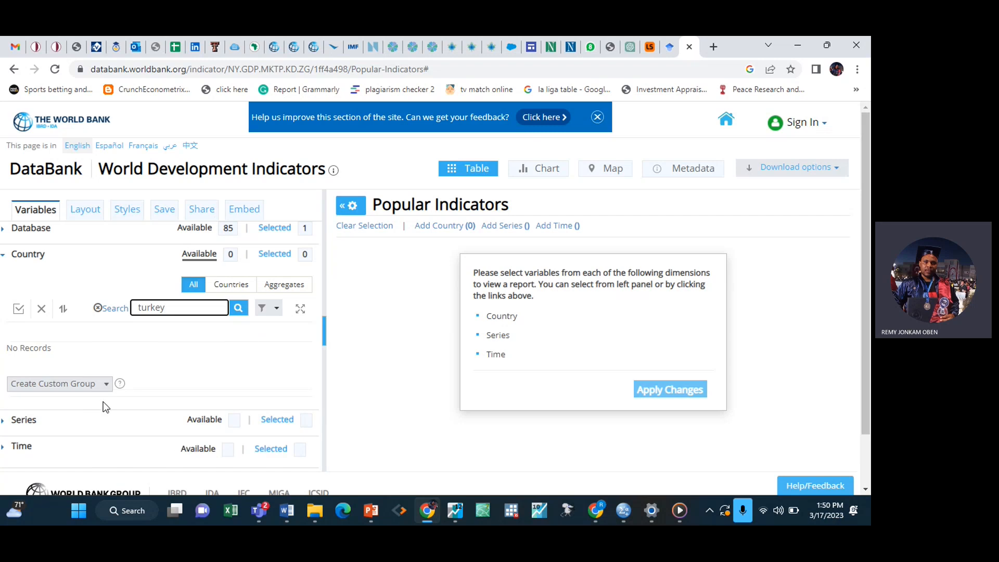
Search the available countries for "Turkiye" and select Turkiye for the report.
key(BackSpace)
key(BackSpace)
key(BackSpace)
key(BackSpace)
key(BackSpace)
key(BackSpace)
text(Turkiye)
key(Return)
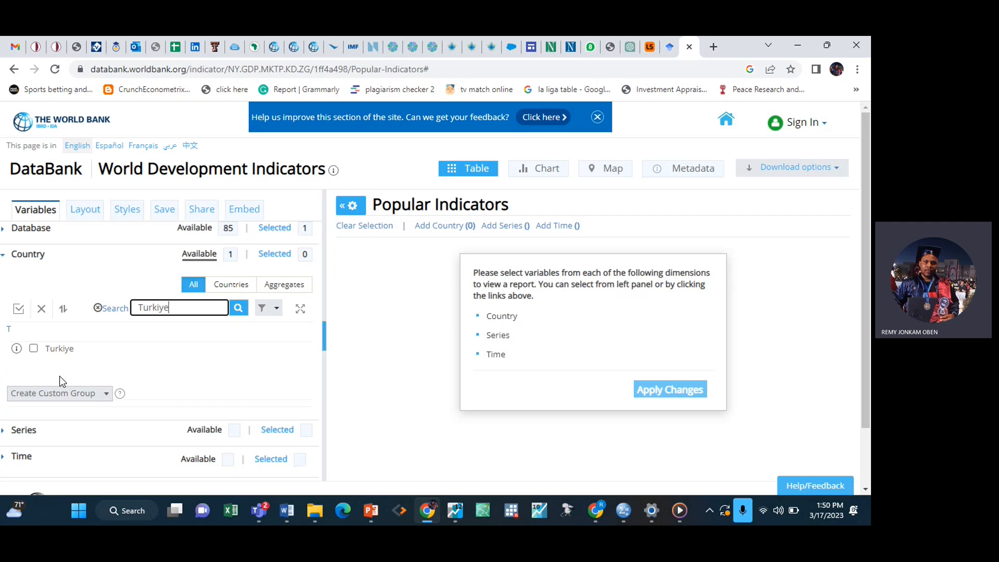
click(33, 349)
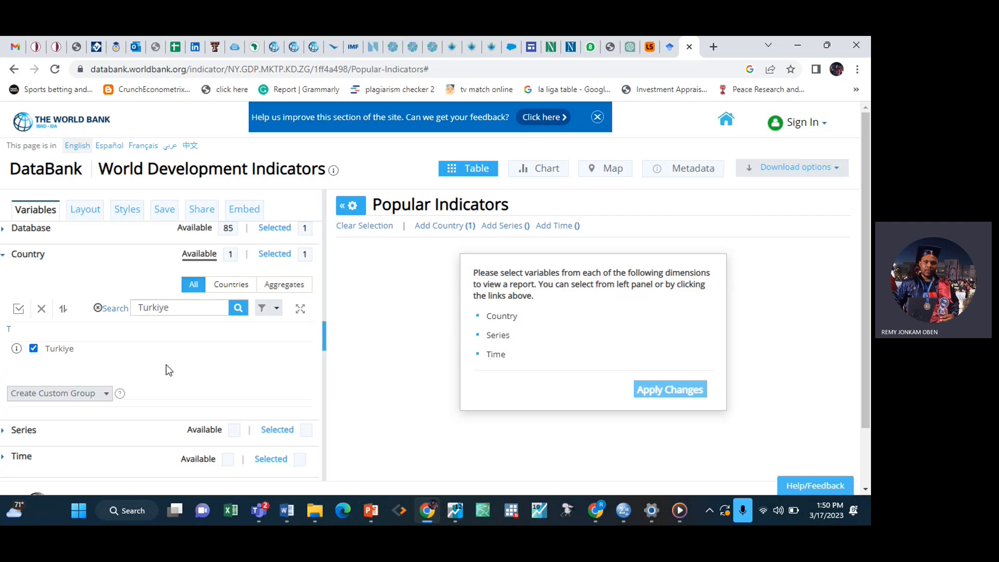
Collapse the Country variable and select the 50 most recent years for Time.
click(37, 263)
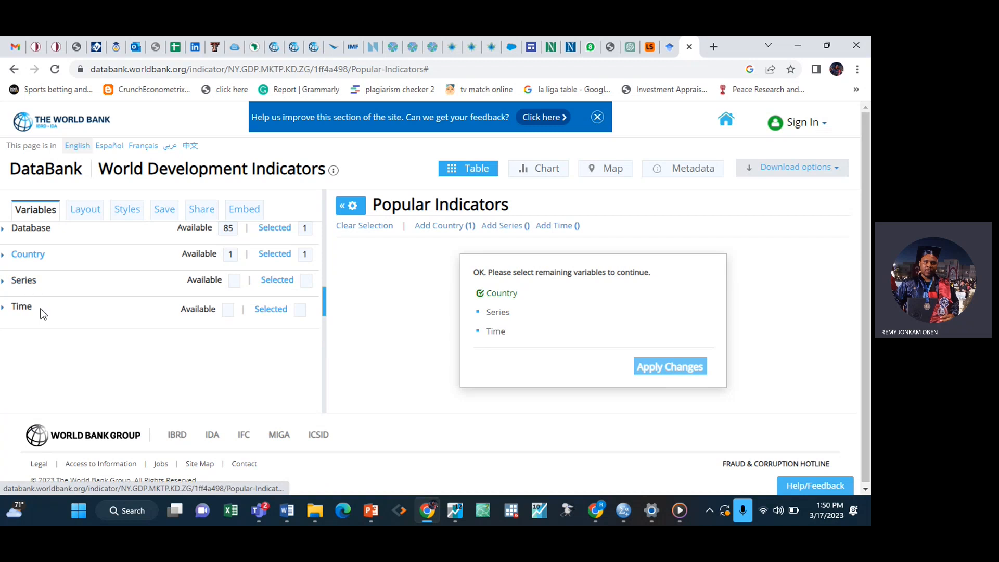
click(24, 307)
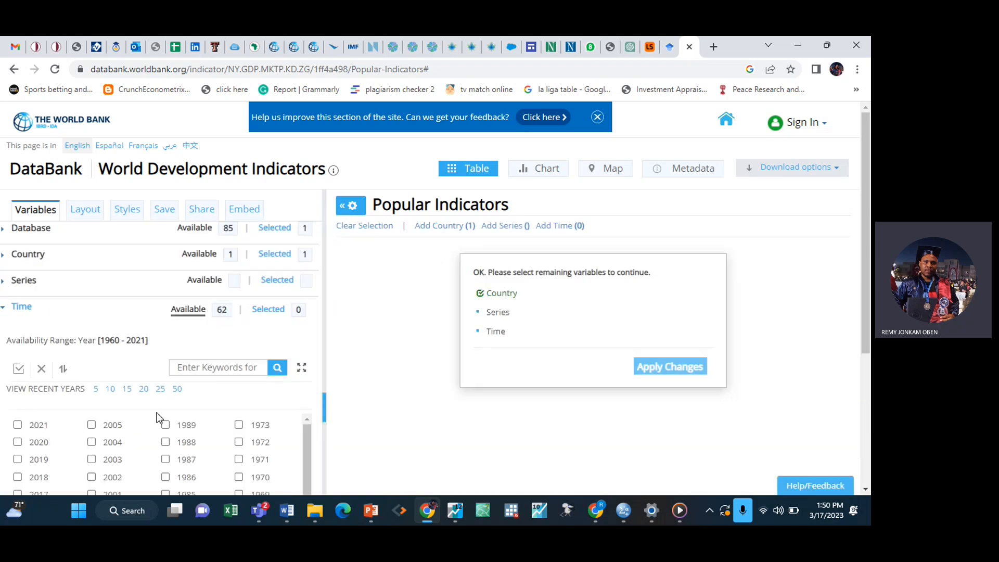
click(177, 389)
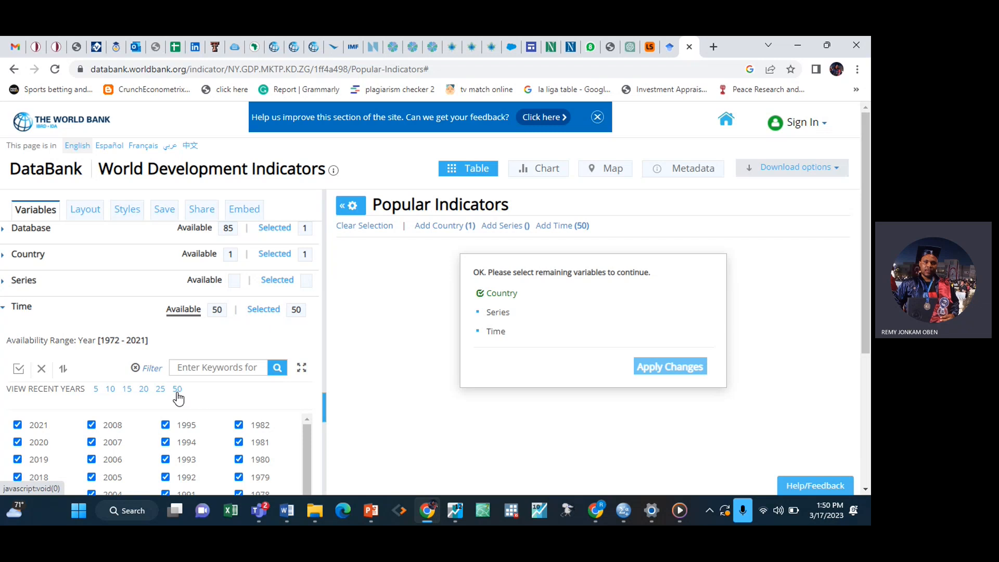
Search the available series for "gdp" and select GDP (constant 2015 US$).
click(24, 281)
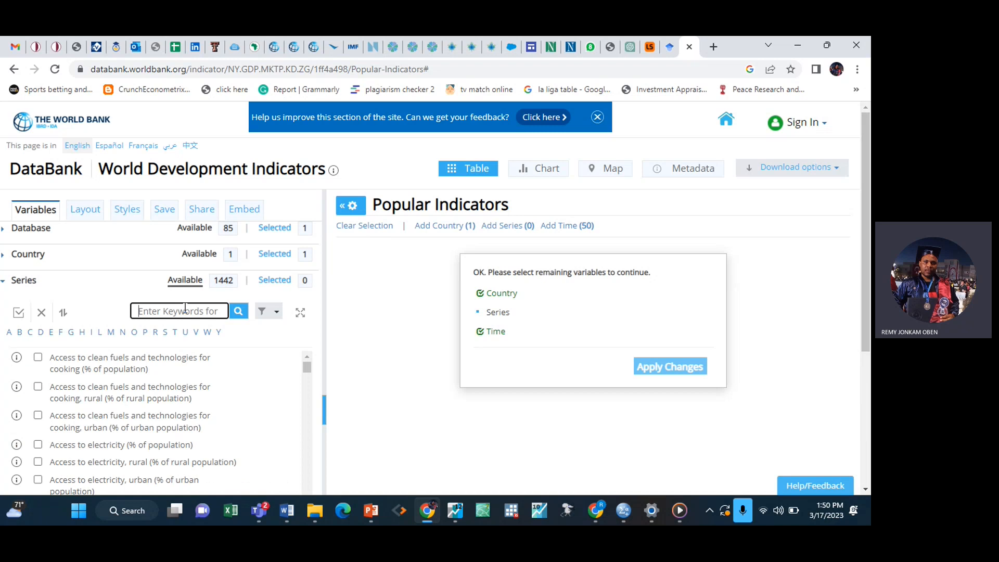
text(gdp)
key(Return)
mouse_move(315, 510)
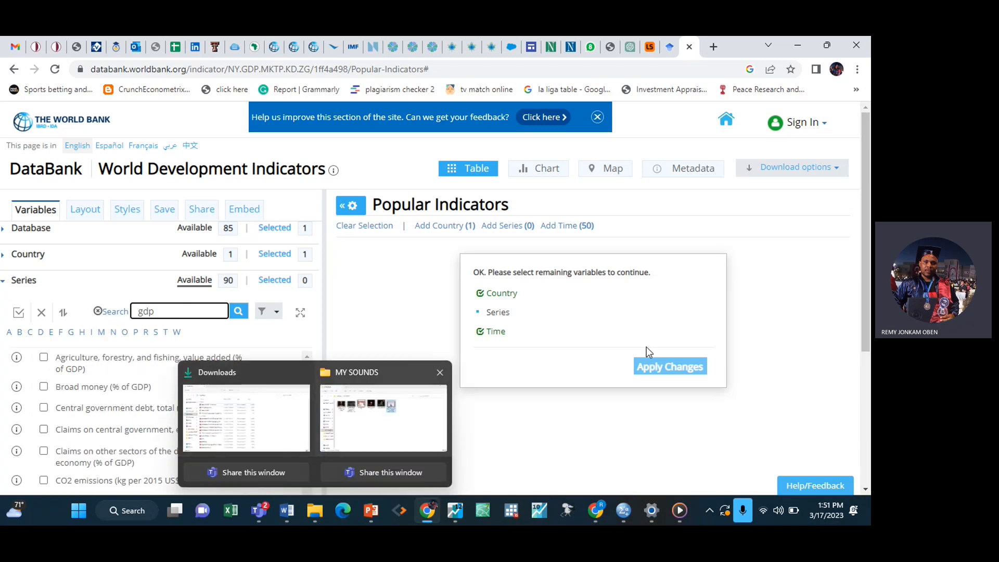
drag(305, 364, 307, 401)
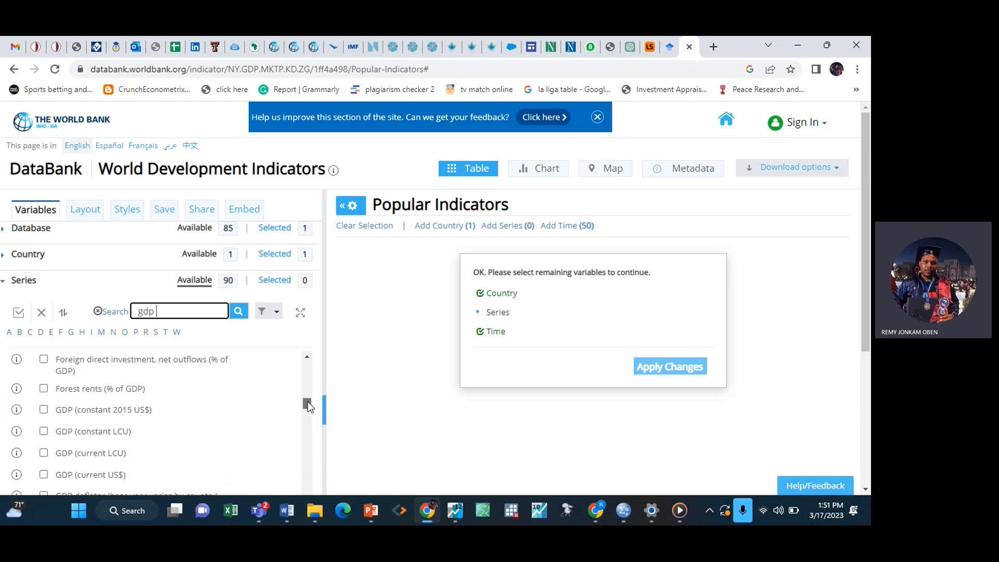
drag(308, 401, 308, 401)
click(44, 410)
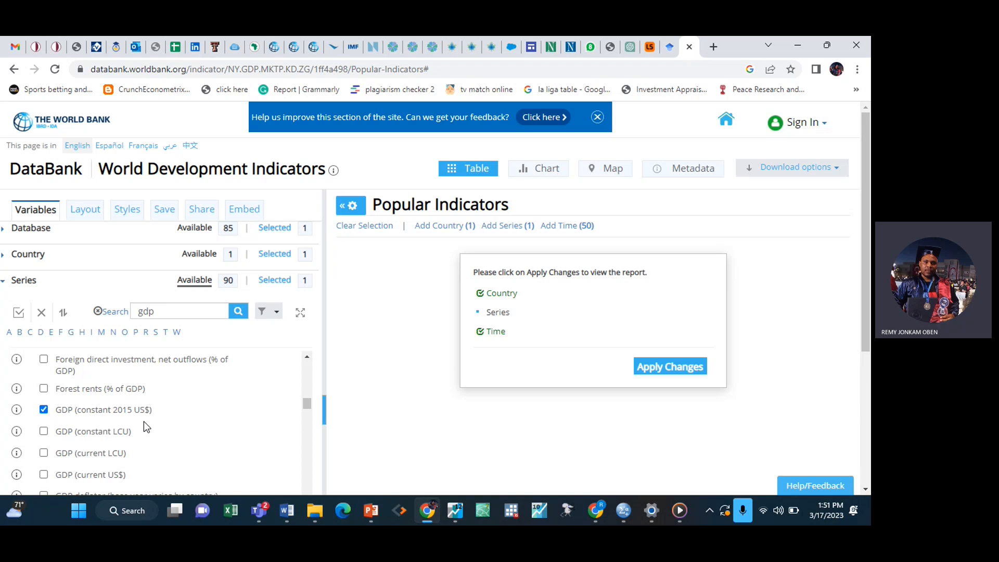
Search the series for "foreign direct" and select Foreign direct investment, net inflows (% of GDP).
click(172, 314)
key(BackSpace)
key(BackSpace)
key(BackSpace)
text(fo)
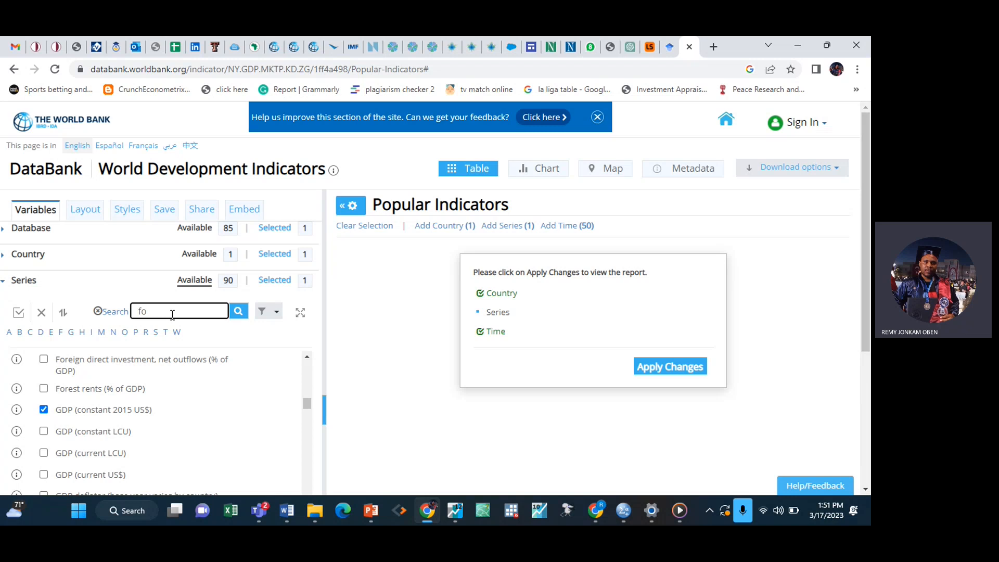
text(reign direct)
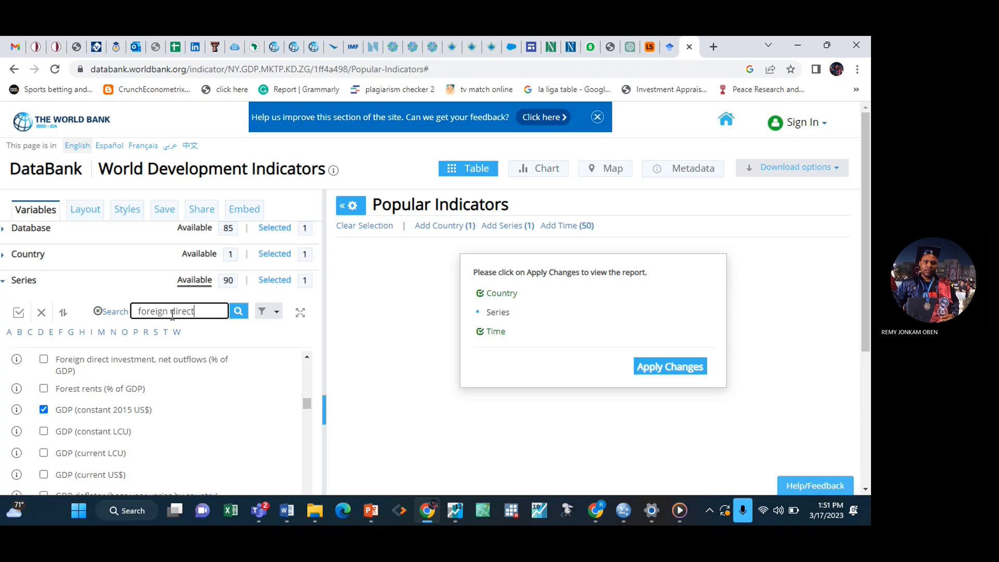
key(Return)
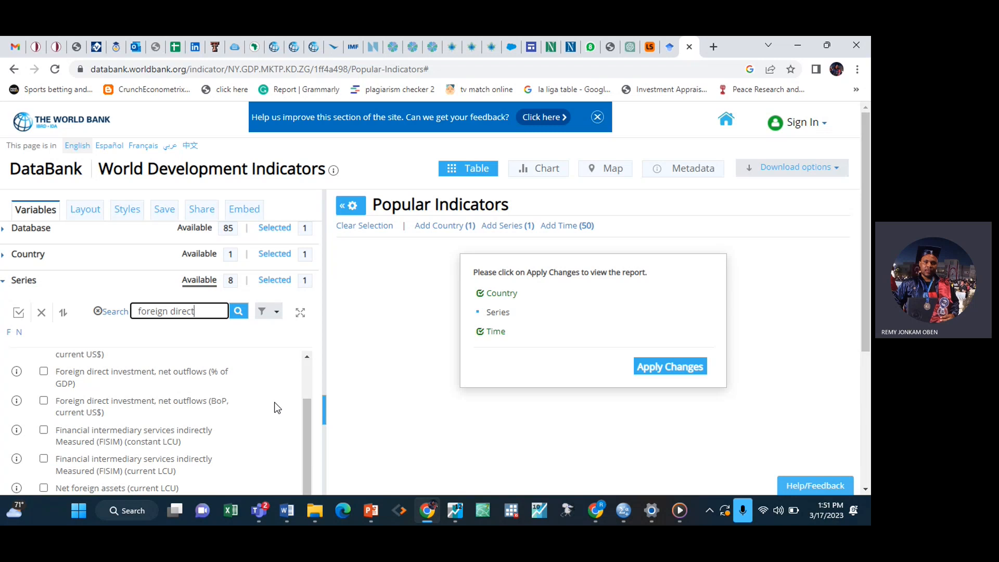
drag(307, 424, 305, 392)
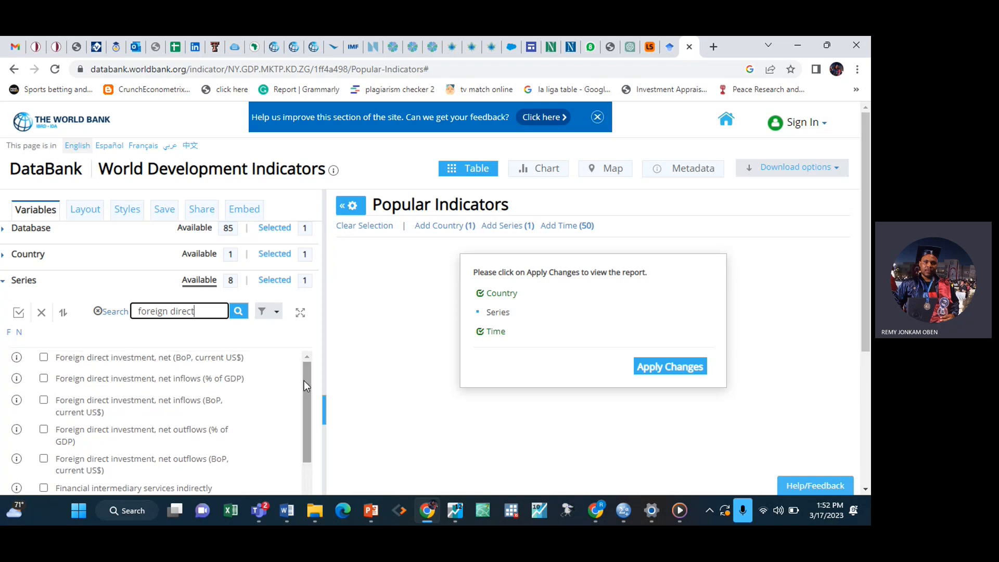
click(43, 378)
Search the series for "income" and select Merchandise exports to low- and middle-income economies within region (% of total merchandise exports).
click(206, 307)
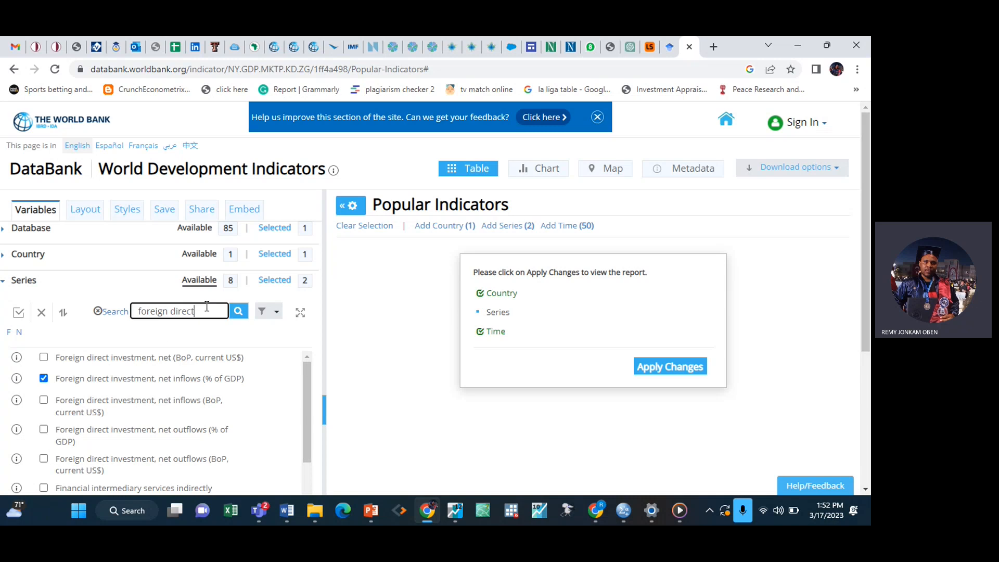
key(BackSpace)
key(BackSpace)
key(BackSpace)
key(BackSpace)
key(BackSpace)
key(BackSpace)
key(BackSpace)
key(BackSpace)
key(BackSpace)
key(BackSpace)
key(BackSpace)
key(BackSpace)
key(BackSpace)
text(income)
key(Return)
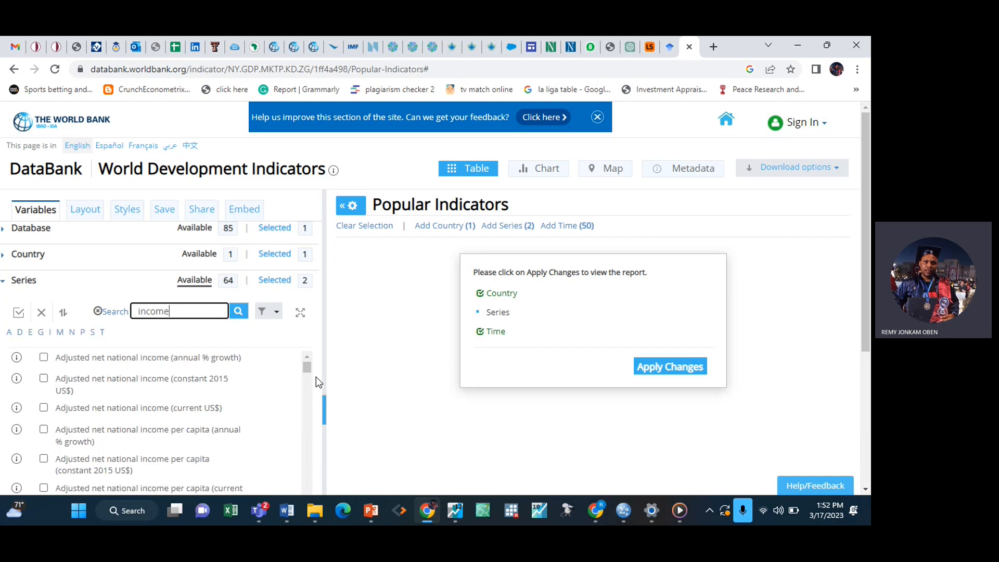
drag(310, 367, 310, 422)
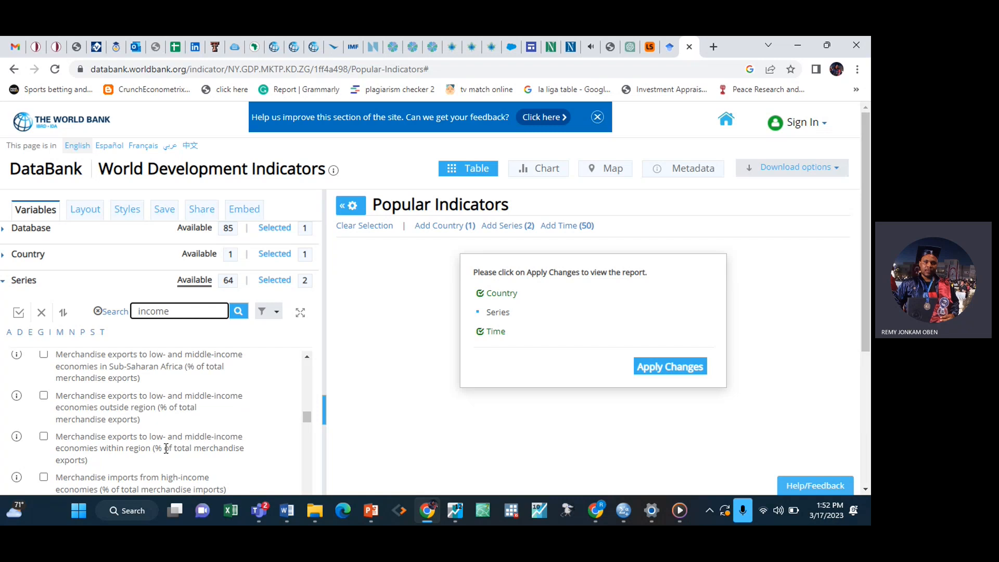
click(44, 437)
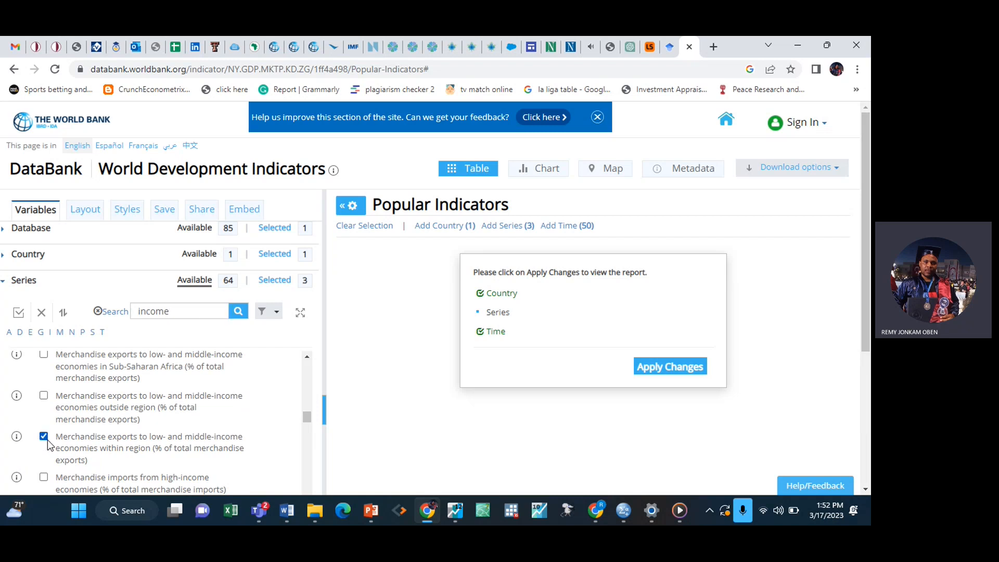
Collapse the Series variable, apply the selections to the report and download it in Excel format.
click(27, 284)
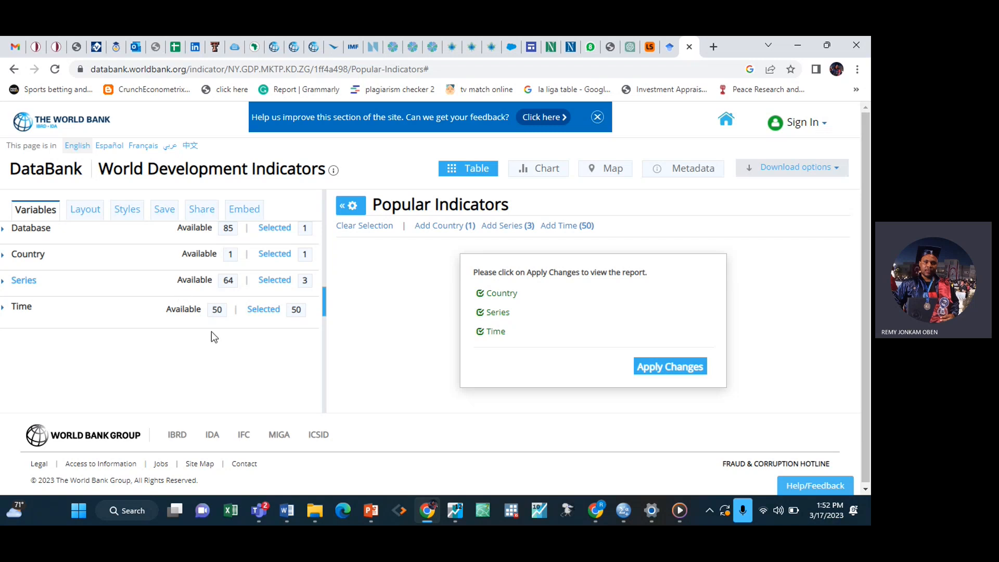
click(674, 367)
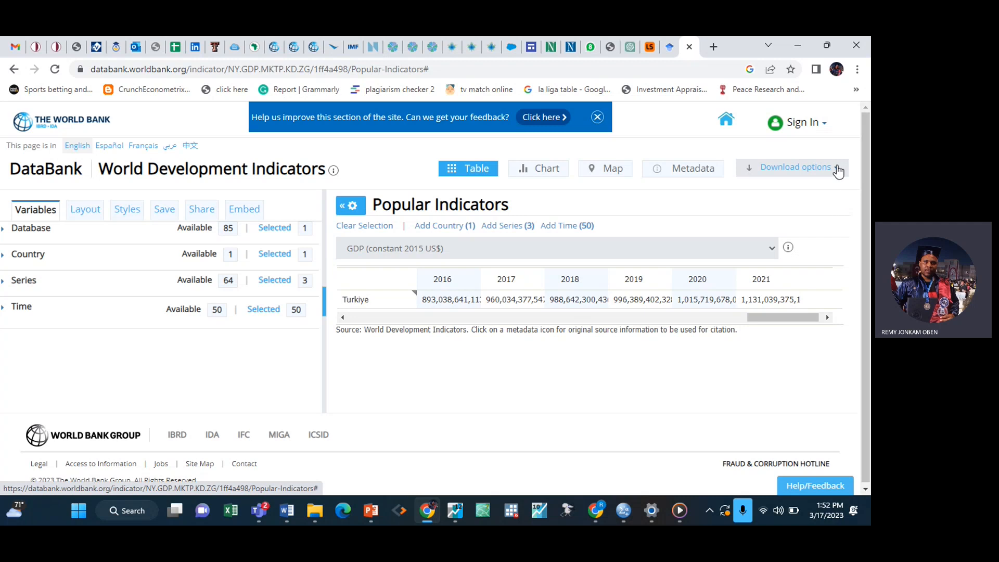
click(837, 171)
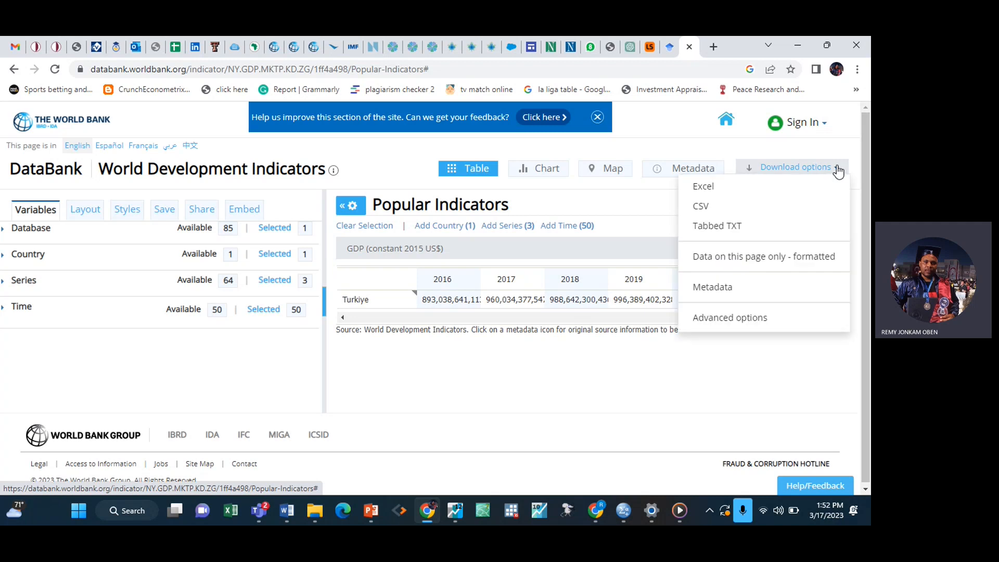
click(718, 195)
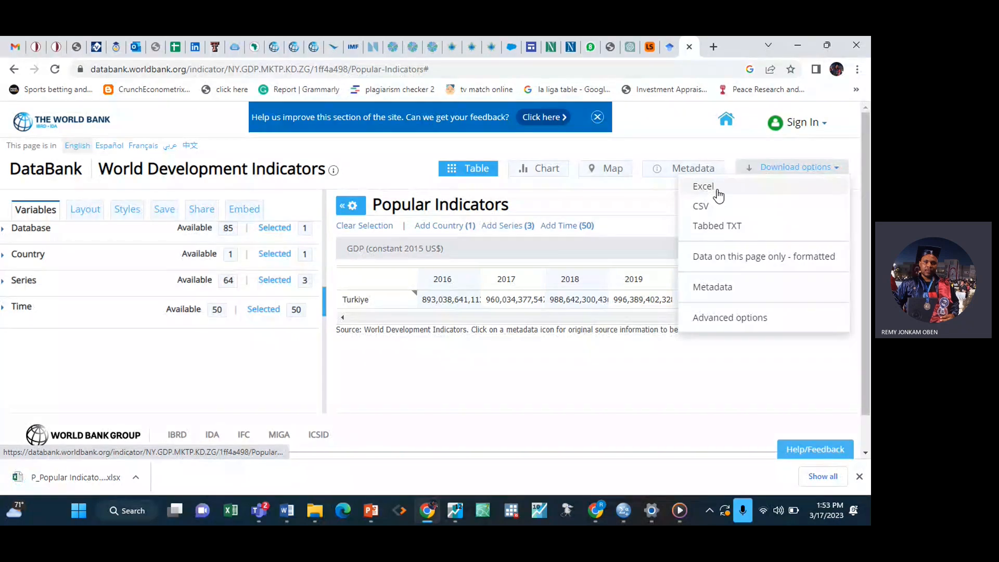
Open the downloaded Popular Indicators workbook in Excel and enable editing.
click(43, 479)
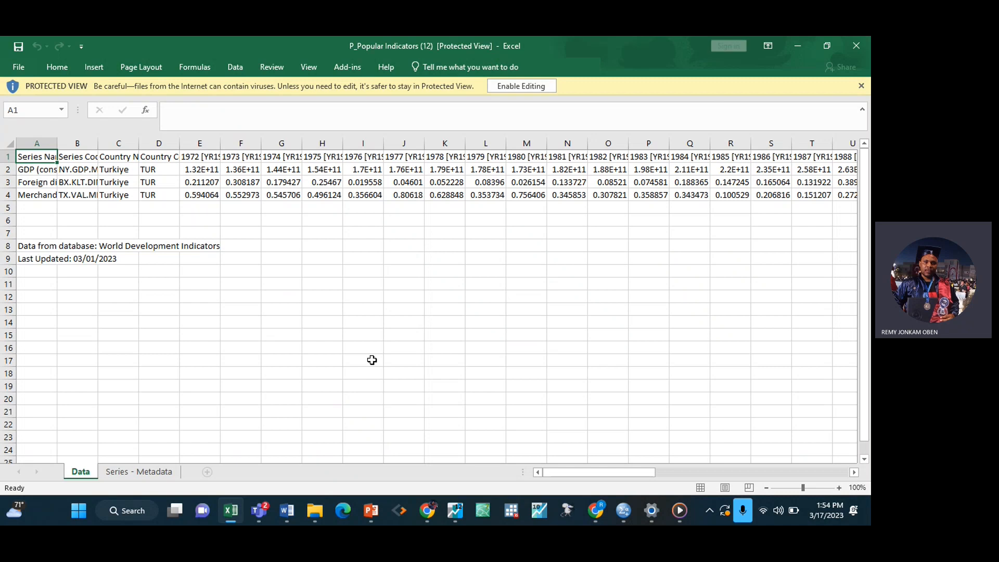
click(532, 86)
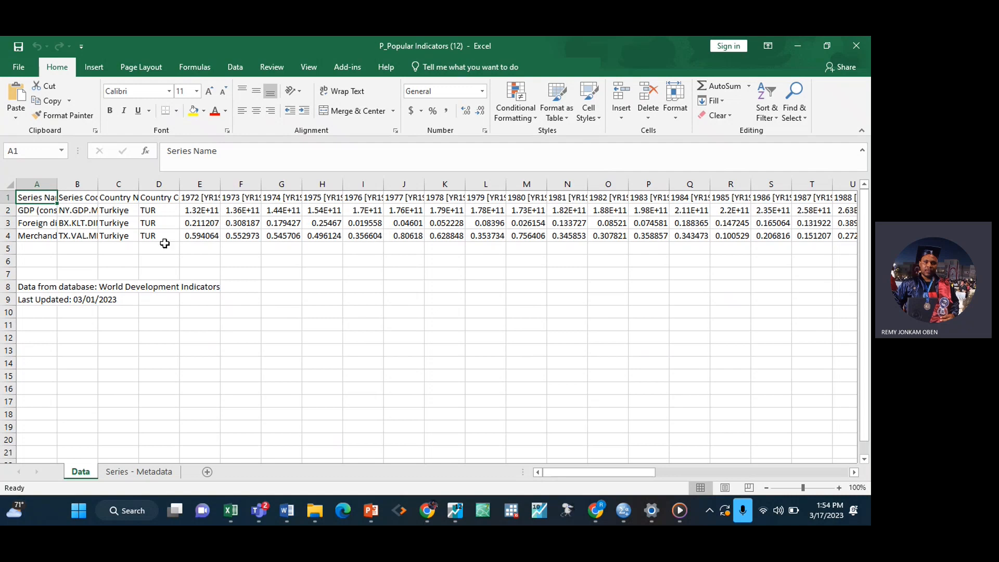
click(324, 295)
click(42, 197)
click(220, 319)
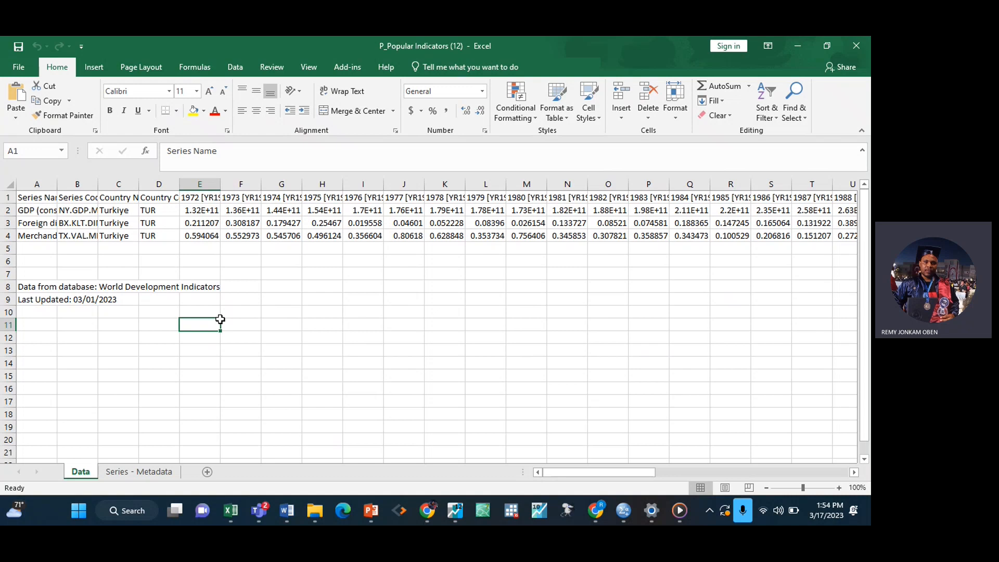
Clear the database source and last-updated notes in A7:F11 below the data table.
drag(37, 272, 234, 329)
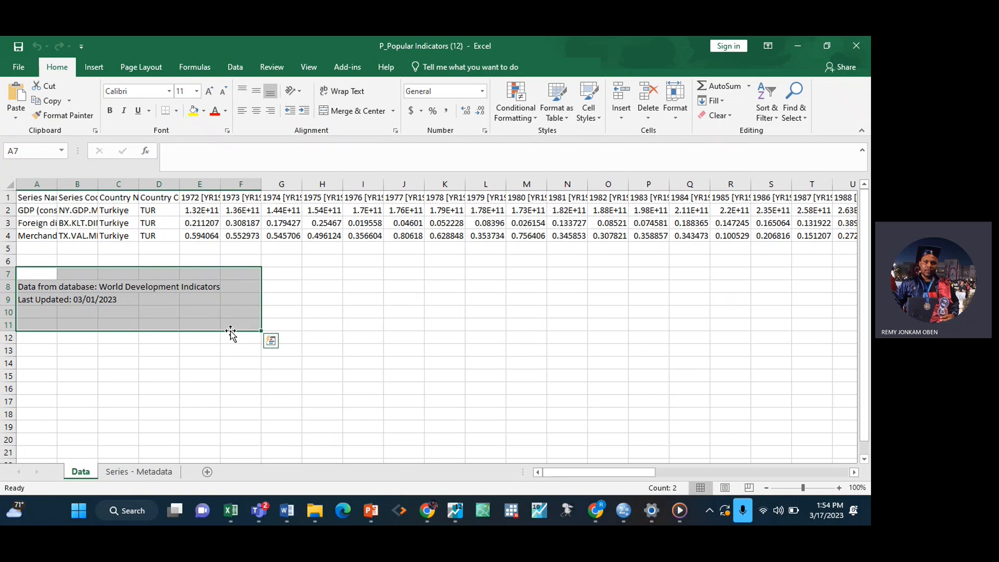
key(Delete)
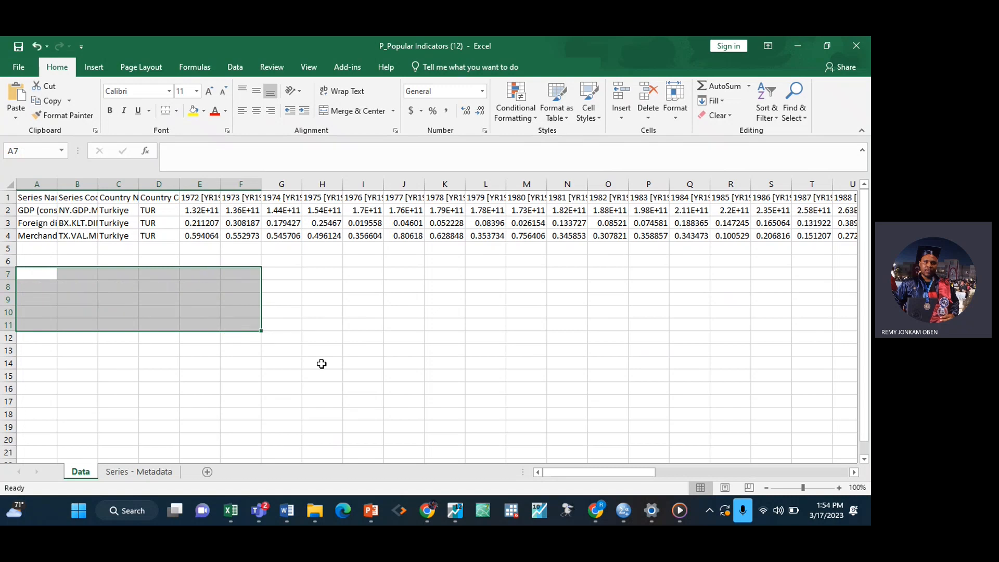
click(352, 375)
Copy the whole horizontal data table, range A1:BC4, from the Series Name header through the 2021 column.
click(24, 200)
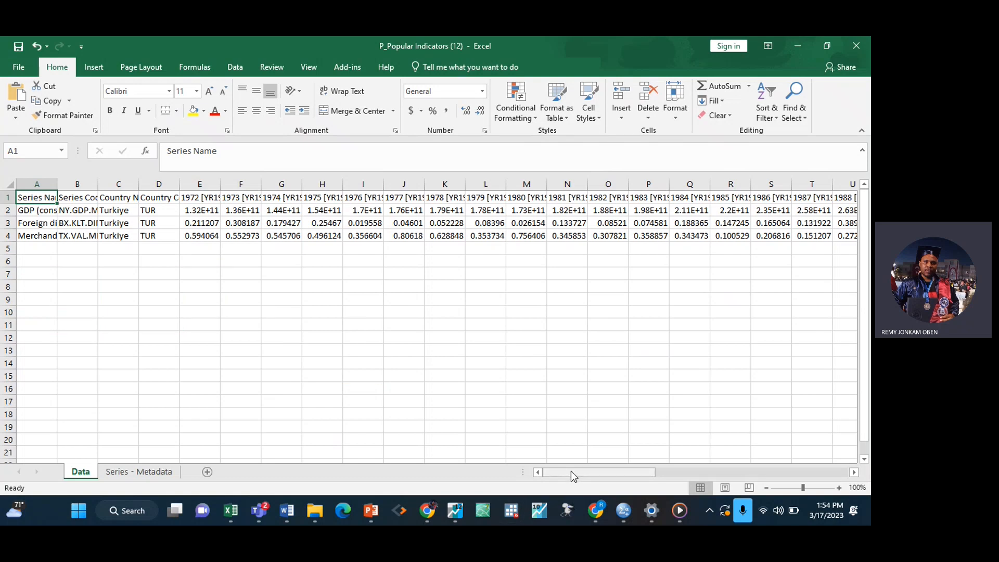
drag(570, 470, 473, 458)
click(214, 298)
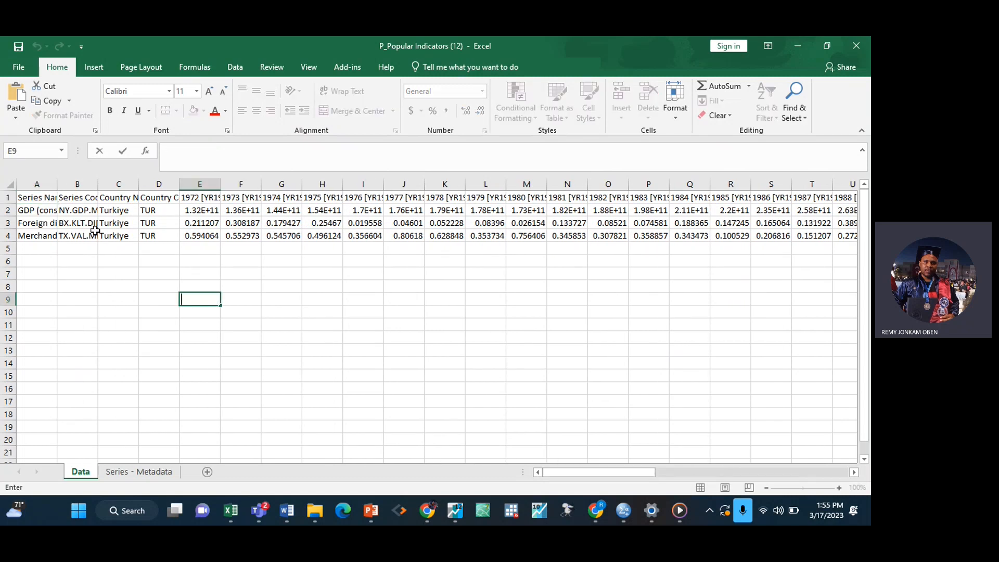
click(44, 201)
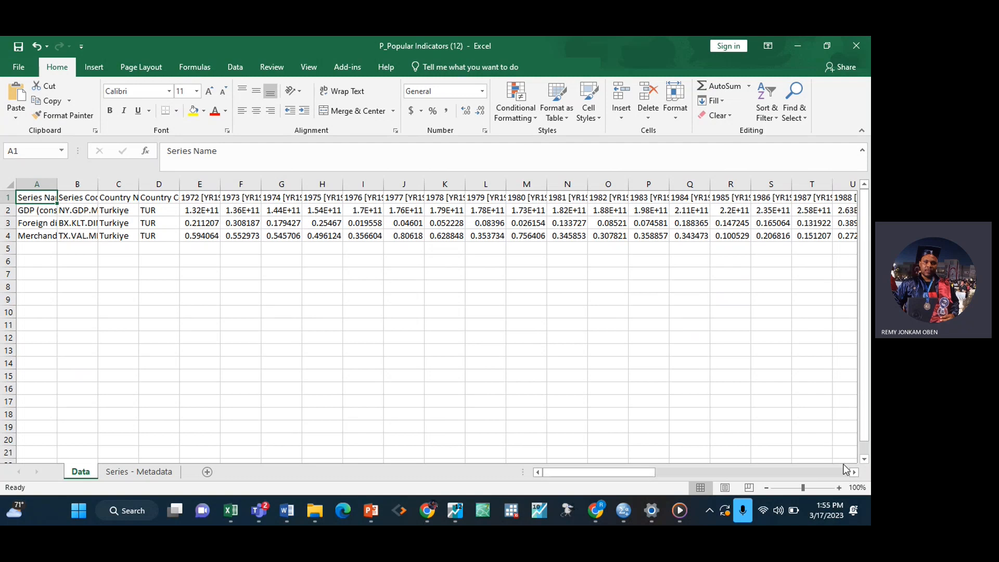
drag(626, 476, 865, 461)
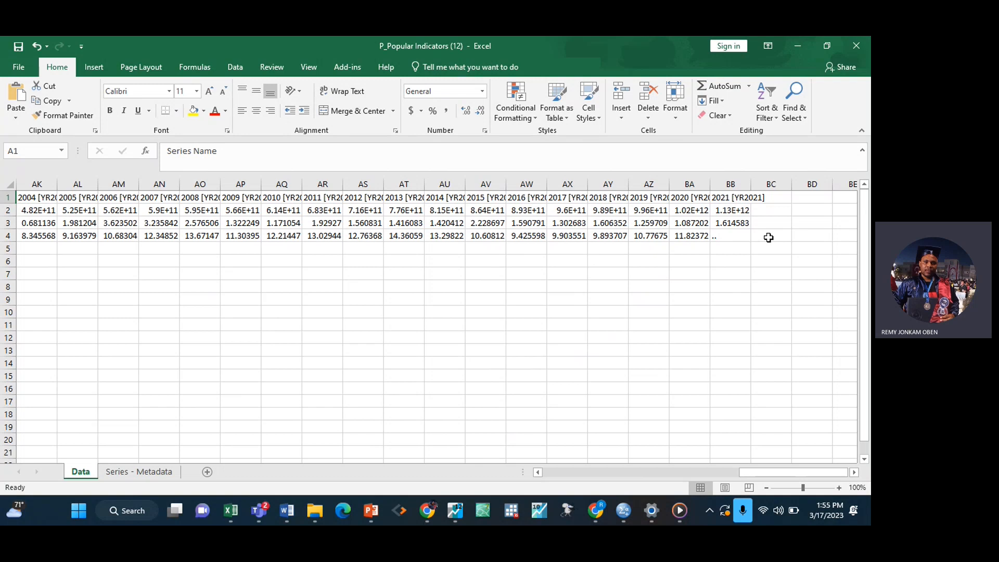
shift+click(769, 237)
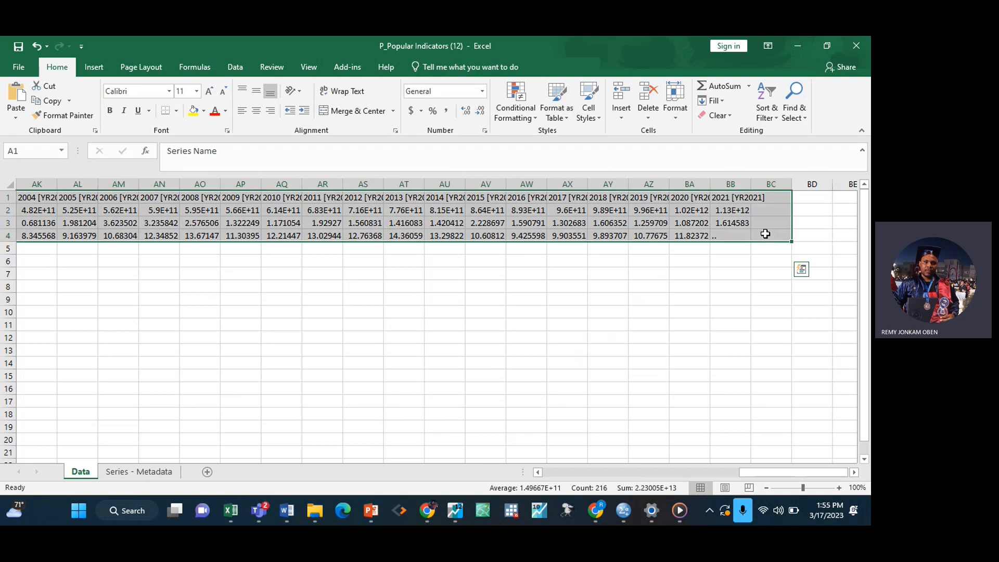
right_click(765, 233)
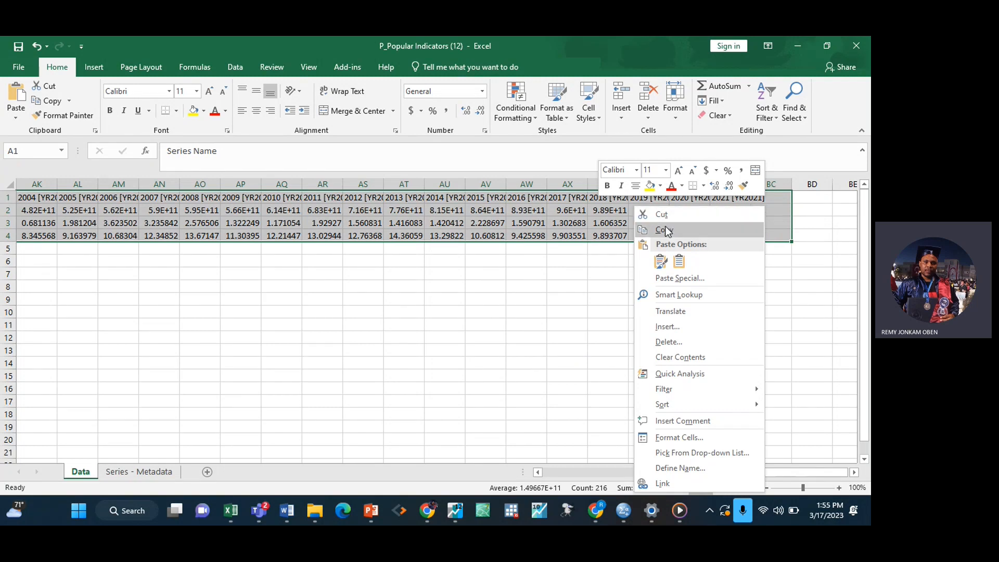
click(665, 226)
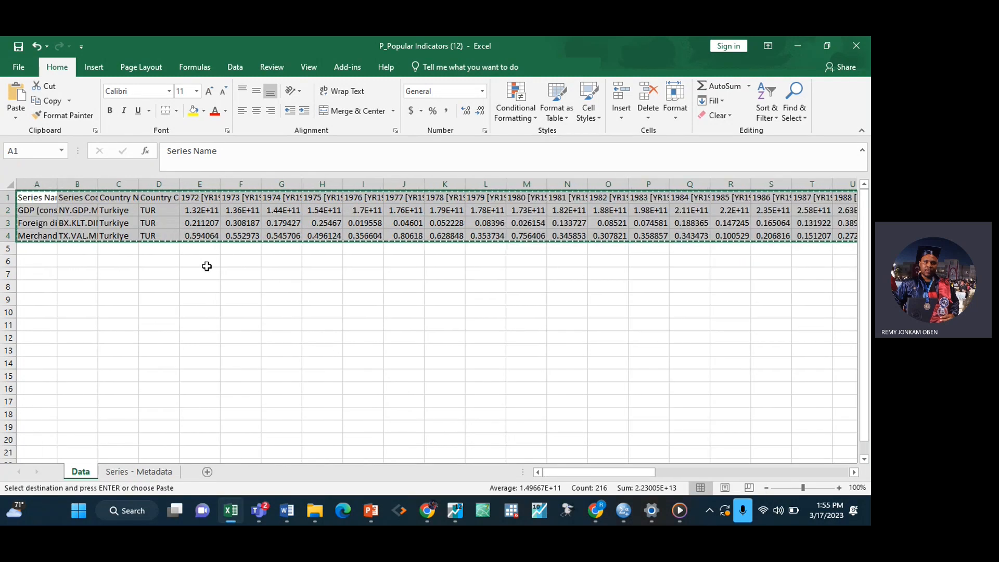
Paste the copied table transposed at cell E6 so the years run down the rows, and clear the copy selection.
click(201, 263)
right_click(202, 263)
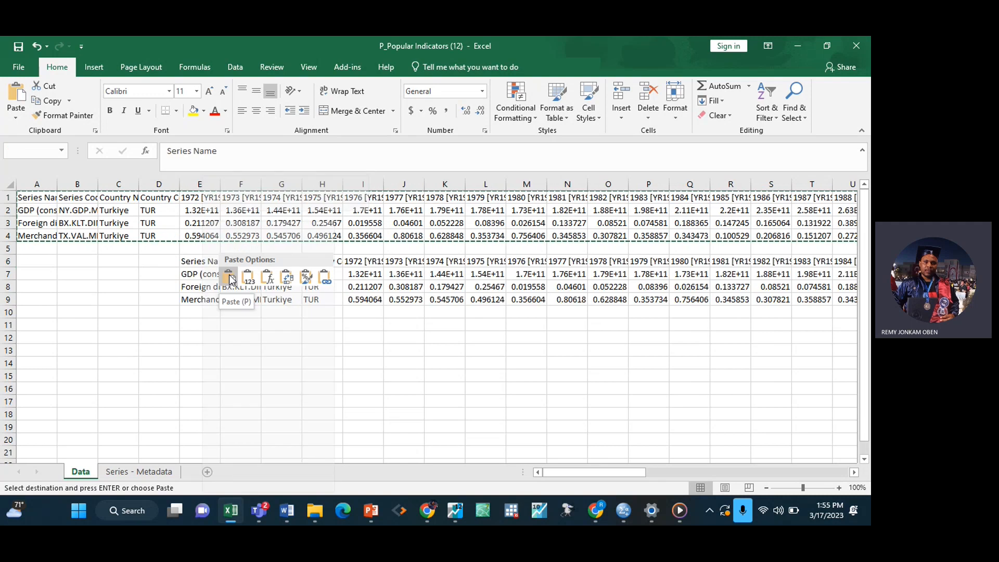
click(279, 283)
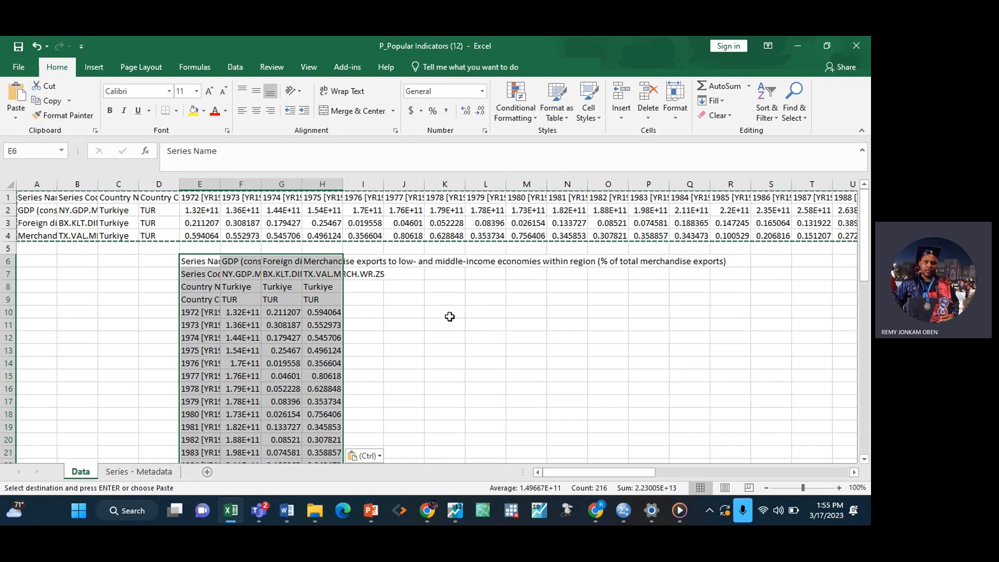
click(511, 335)
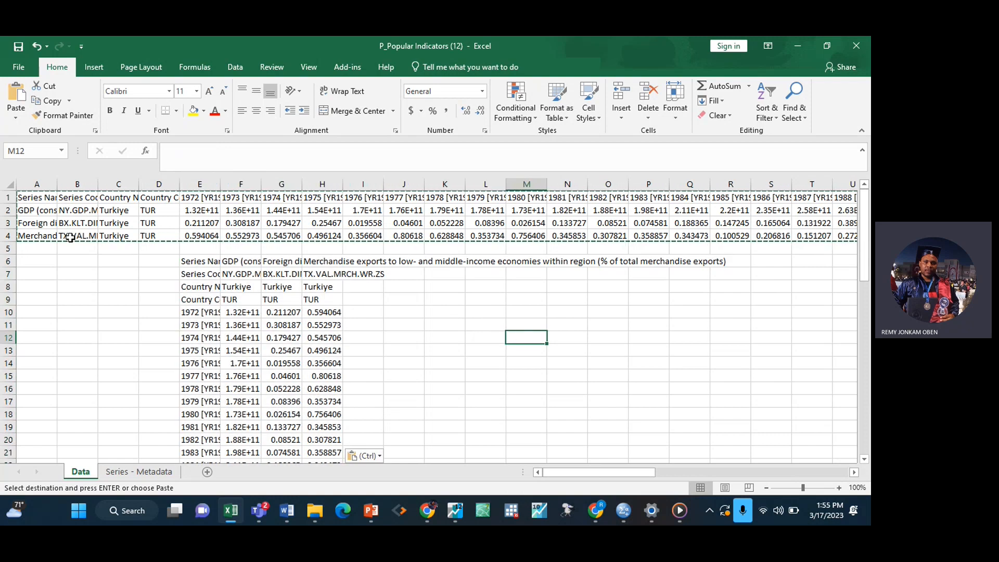
click(76, 326)
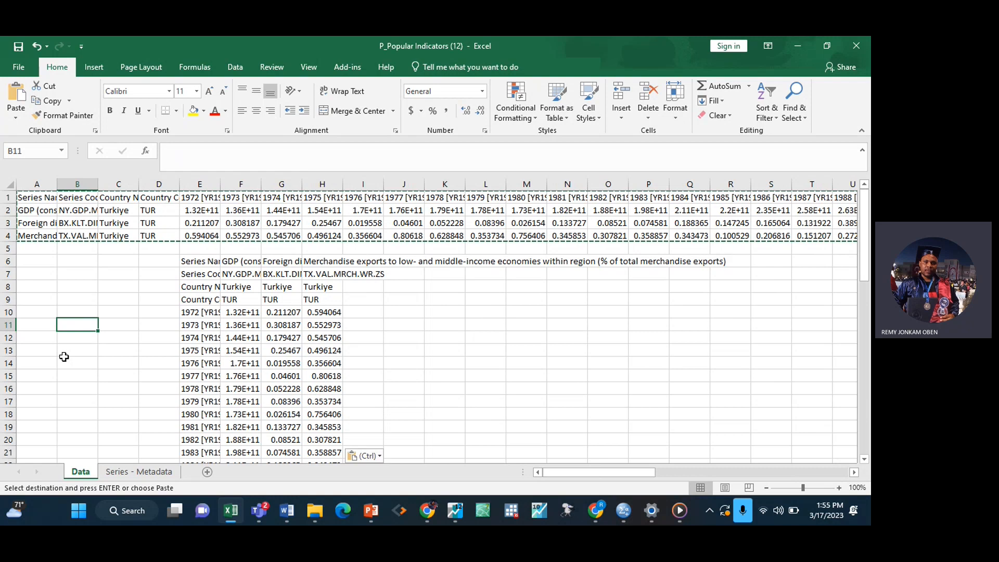
key(BackSpace)
Delete the contents of the original horizontal table in A1:BC4, keeping only the transposed copy.
drag(31, 197, 486, 236)
click(538, 311)
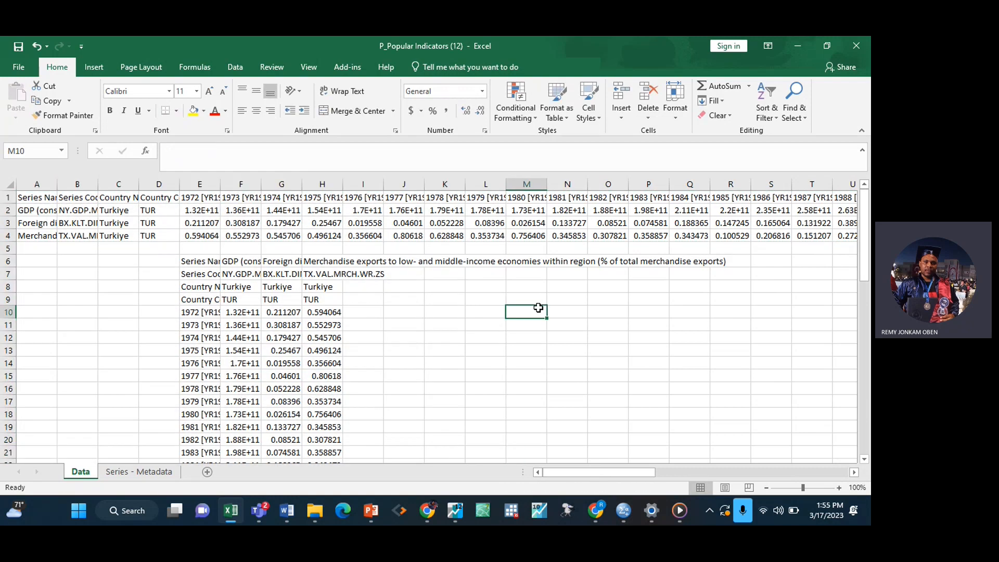
click(44, 198)
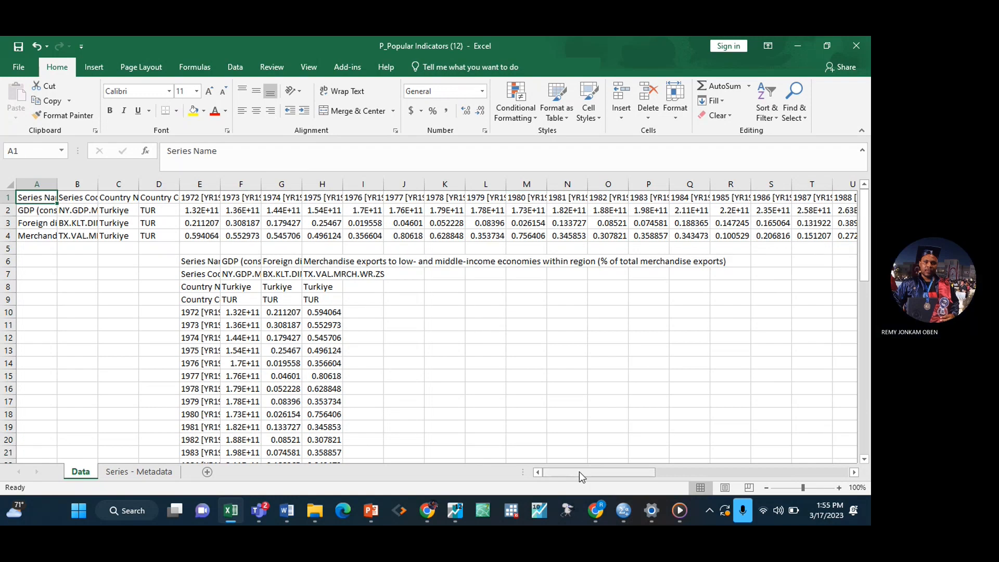
click(697, 472)
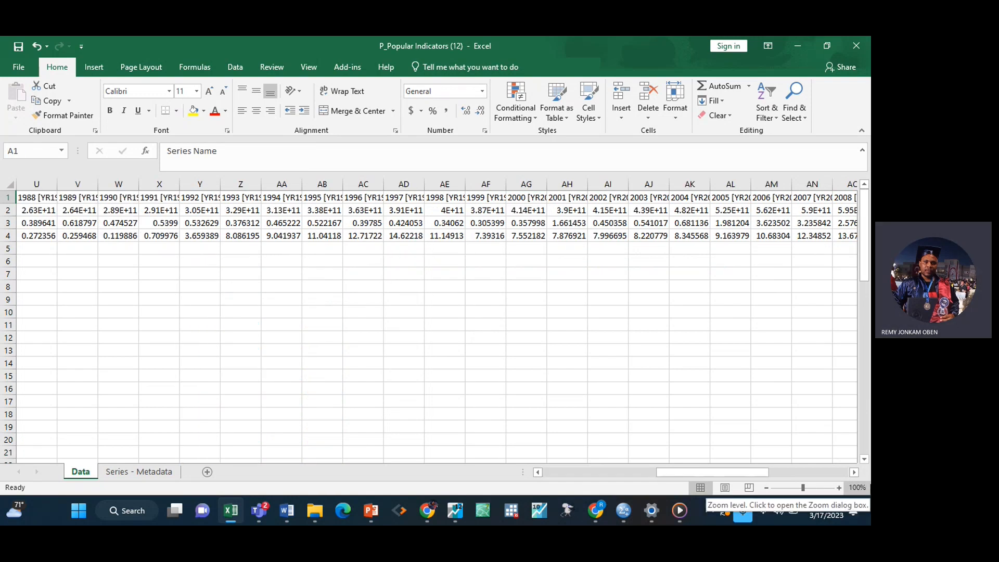
drag(745, 473, 824, 472)
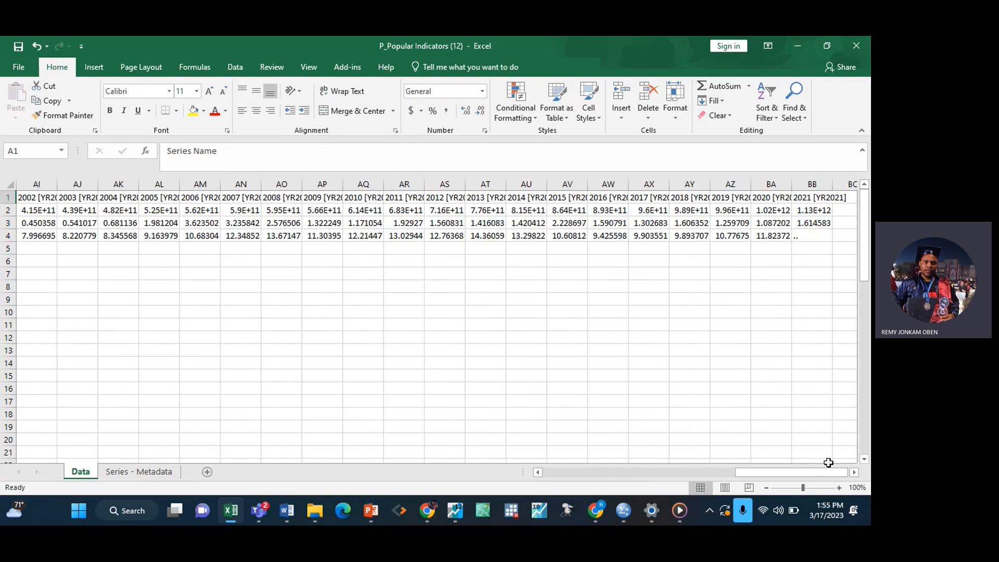
click(853, 472)
click(853, 472)
click(853, 472)
click(733, 235)
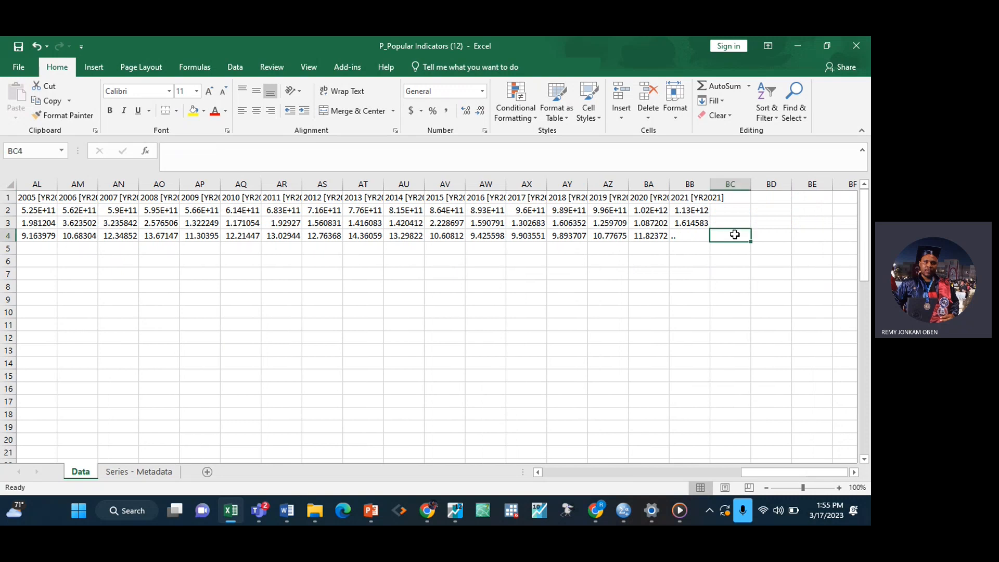
drag(757, 472, 557, 472)
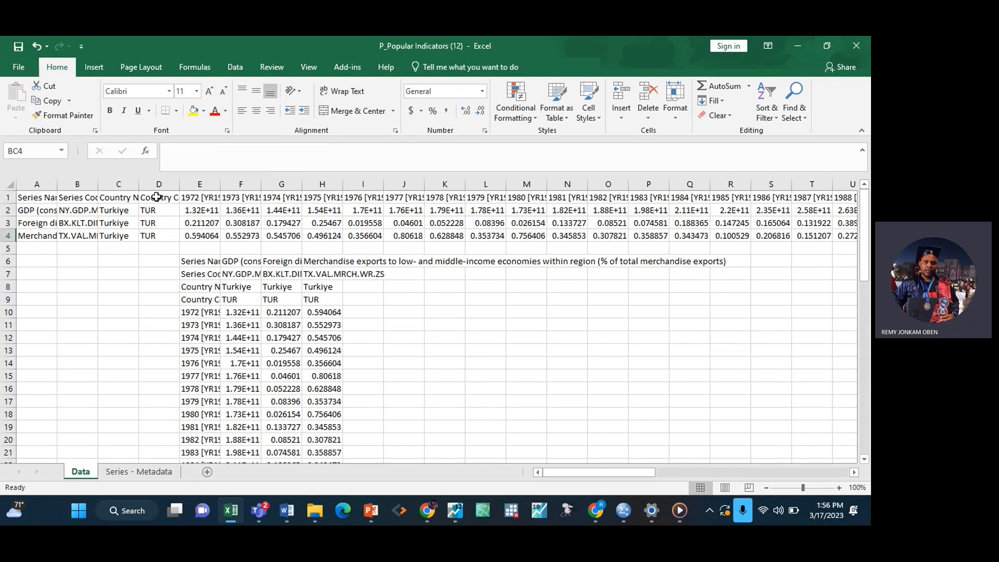
shift+click(44, 200)
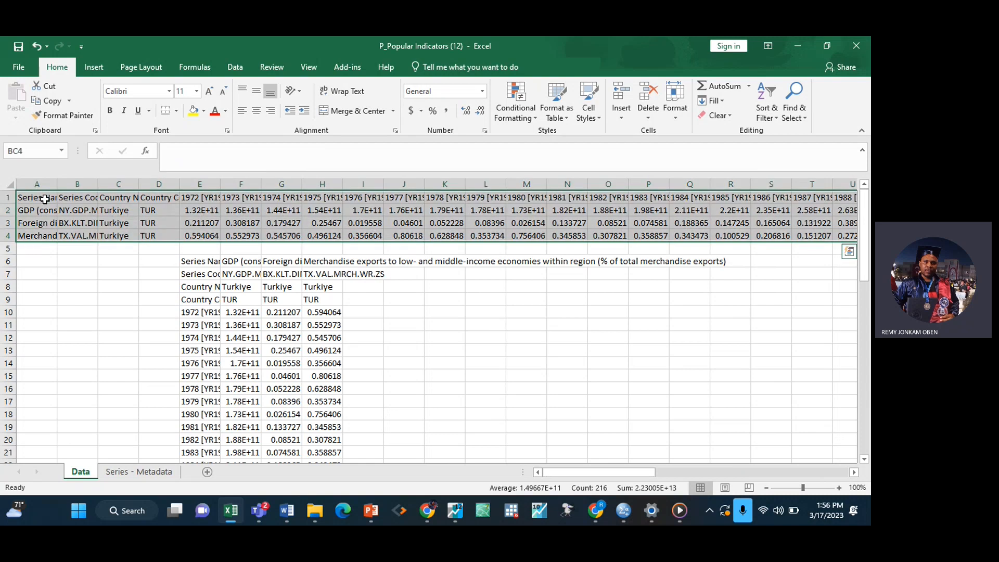
key(Delete)
drag(773, 474, 562, 474)
click(523, 426)
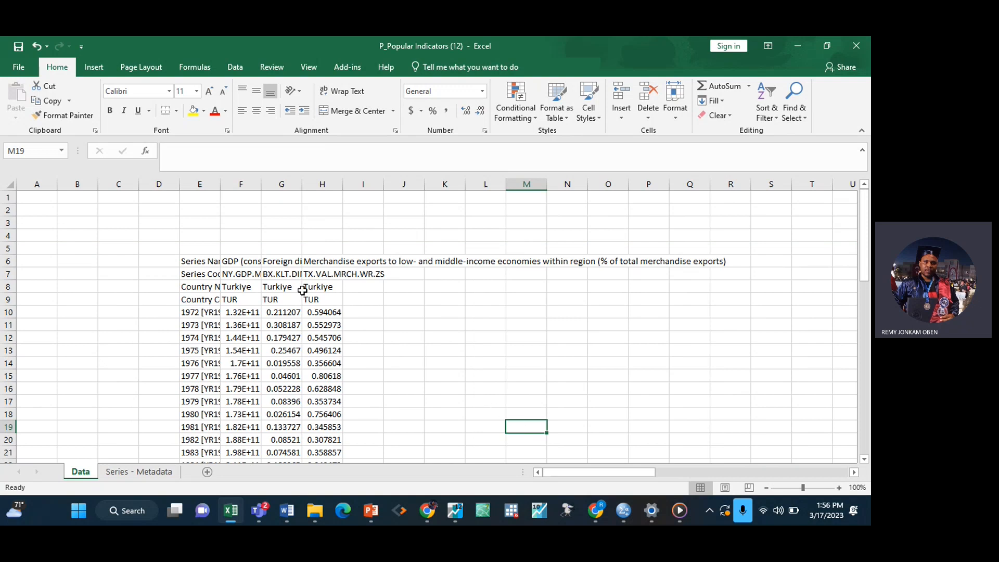
Widen columns E to H and check the full series names in header cells F6 and G6.
drag(220, 184, 416, 184)
click(577, 324)
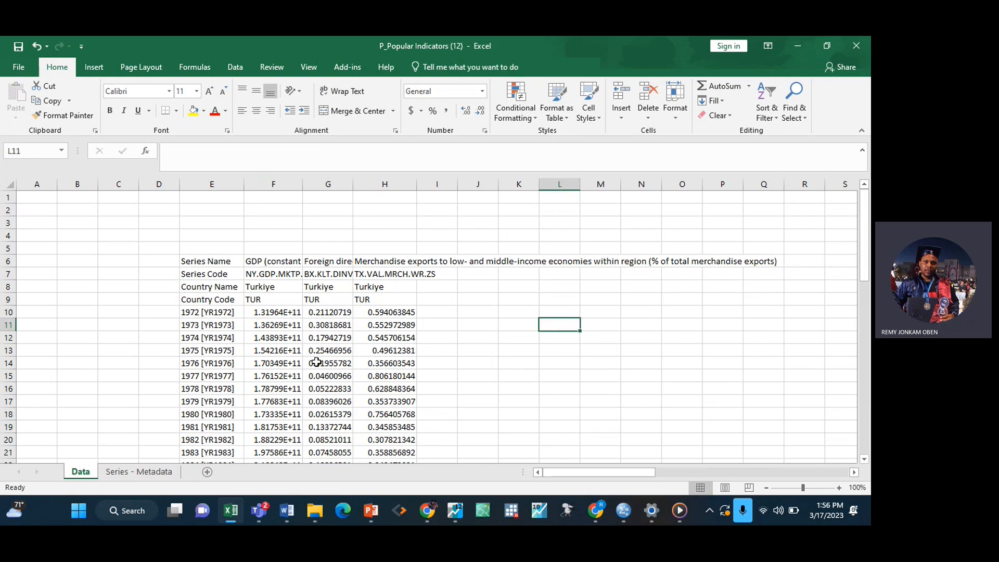
click(275, 262)
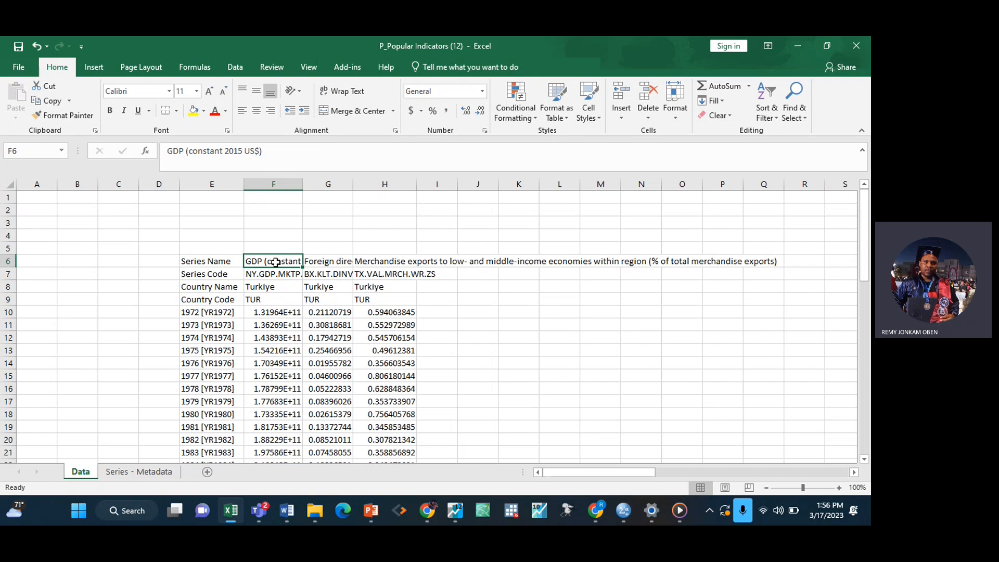
click(321, 261)
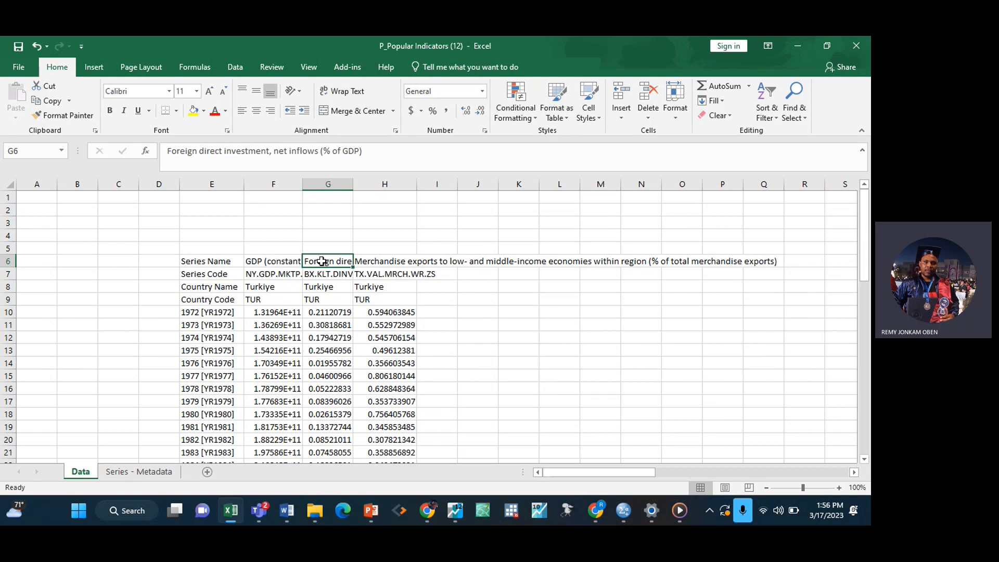
Check the full series name in header cell H6 and examine the table's last year rows, 2020 and 2021, for missing values.
click(387, 263)
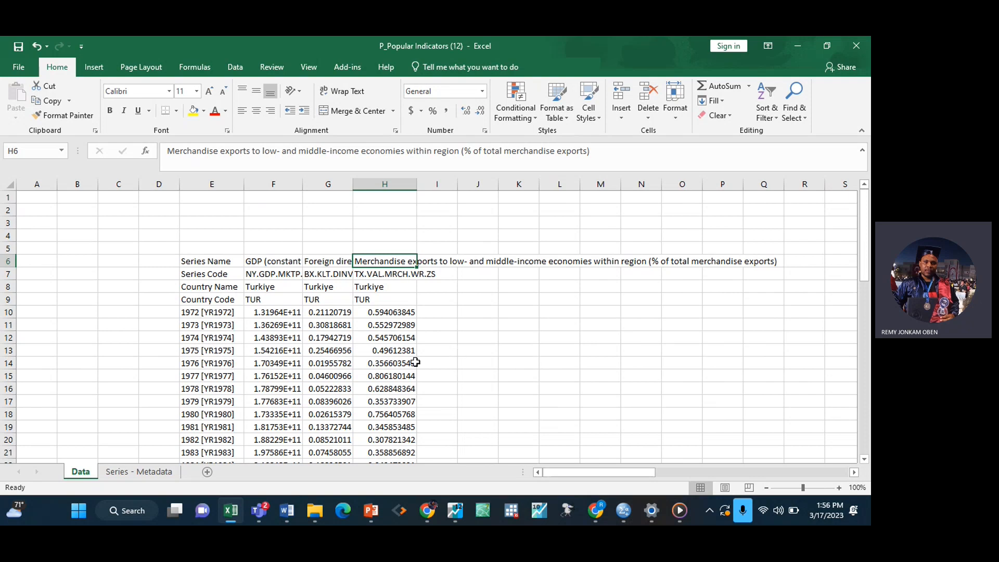
mouse_move(862, 272)
mouse_down()
mouse_move(867, 458)
mouse_move(859, 264)
mouse_up()
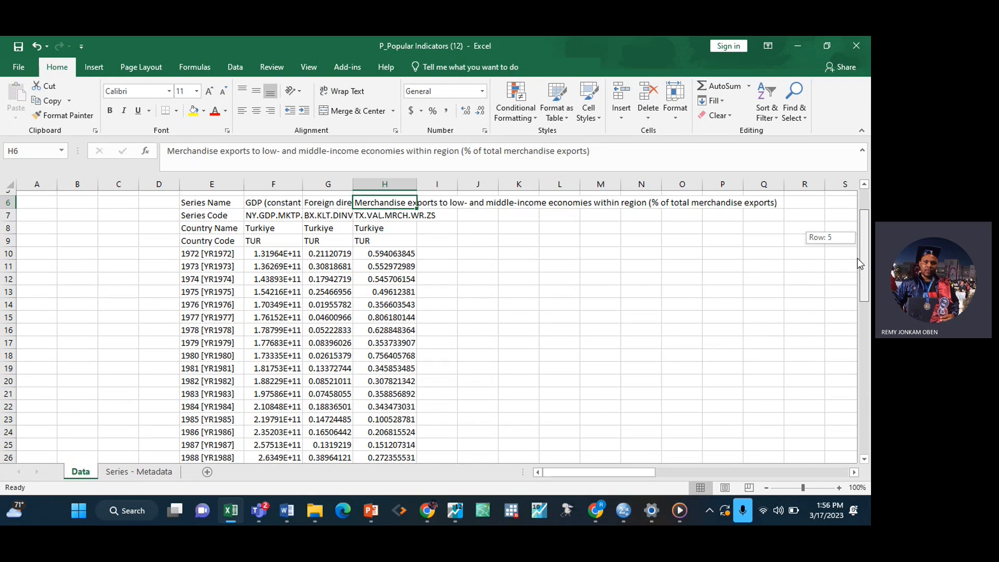
drag(859, 264, 857, 474)
drag(856, 344, 853, 411)
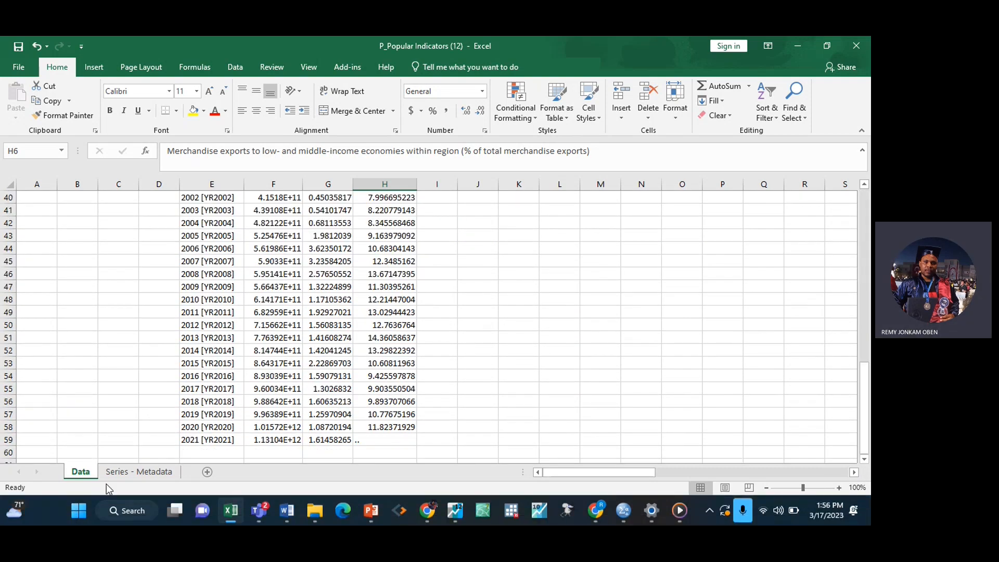
click(213, 443)
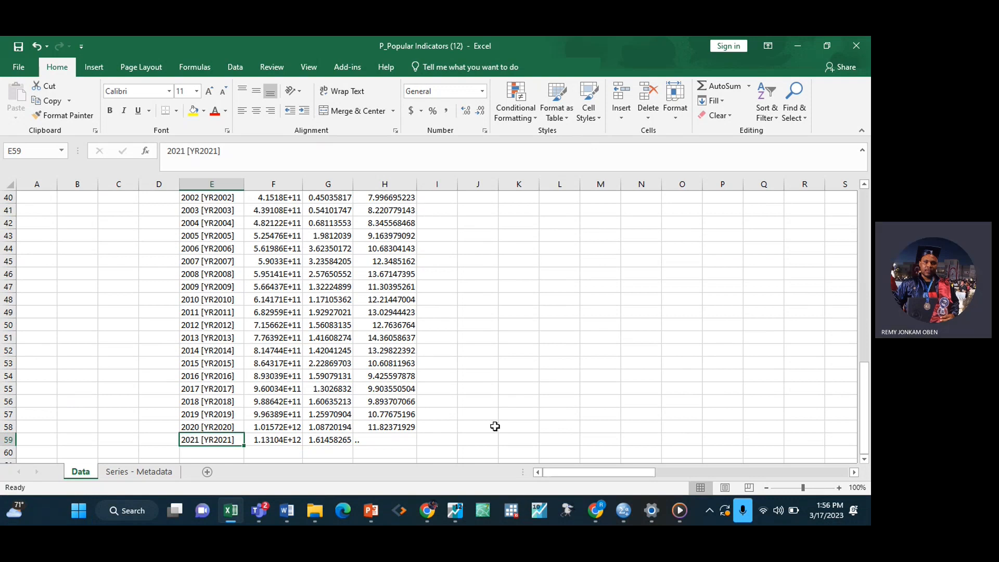
click(395, 429)
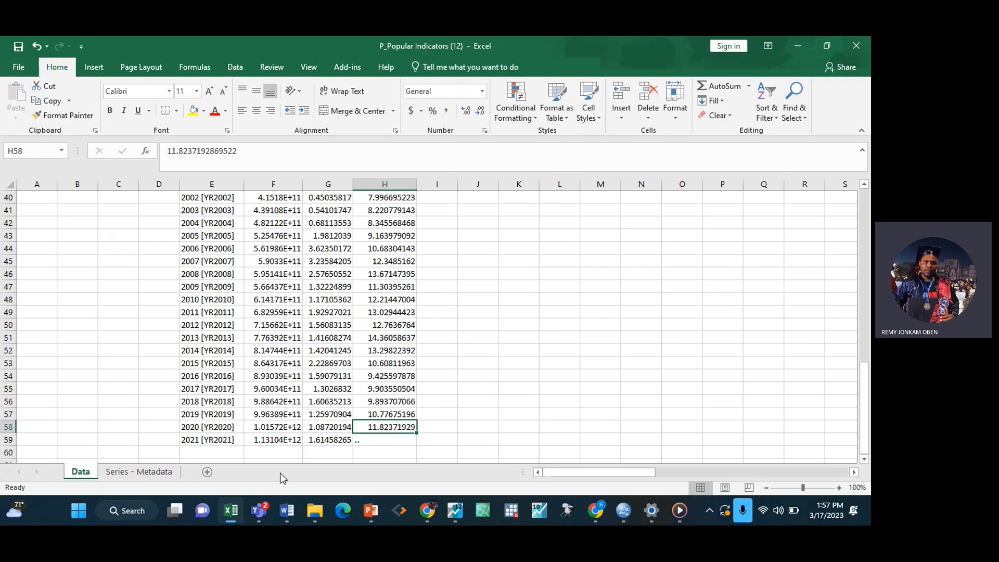
Delete the contents of the 2021 row, range E59:H59, so the table ends at 2020.
click(204, 437)
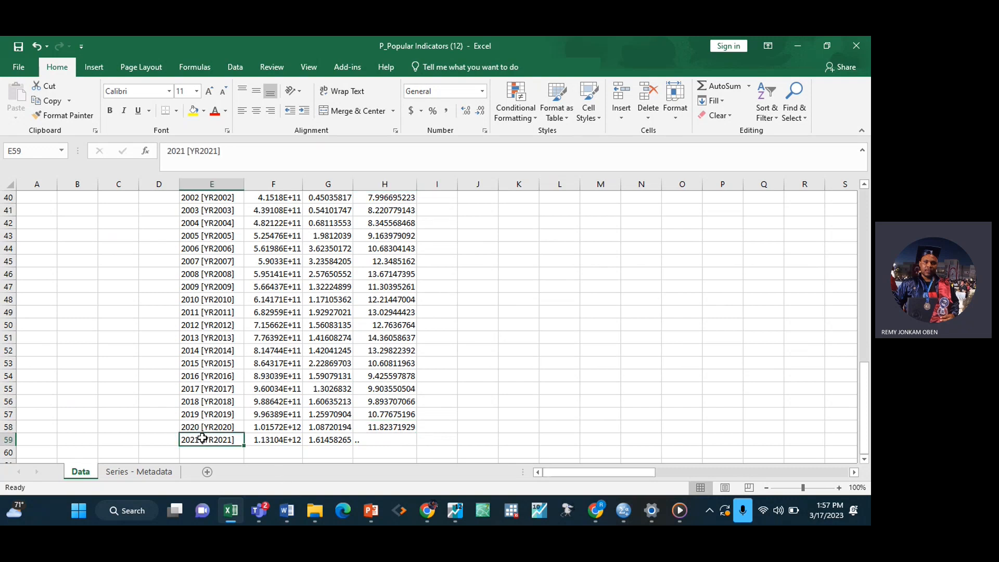
shift+click(379, 440)
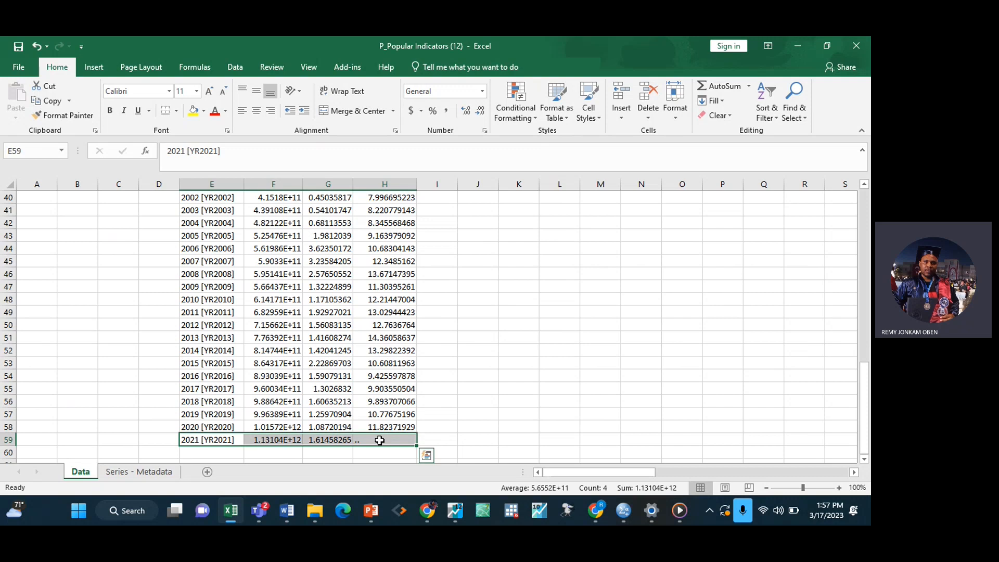
key(Delete)
click(641, 312)
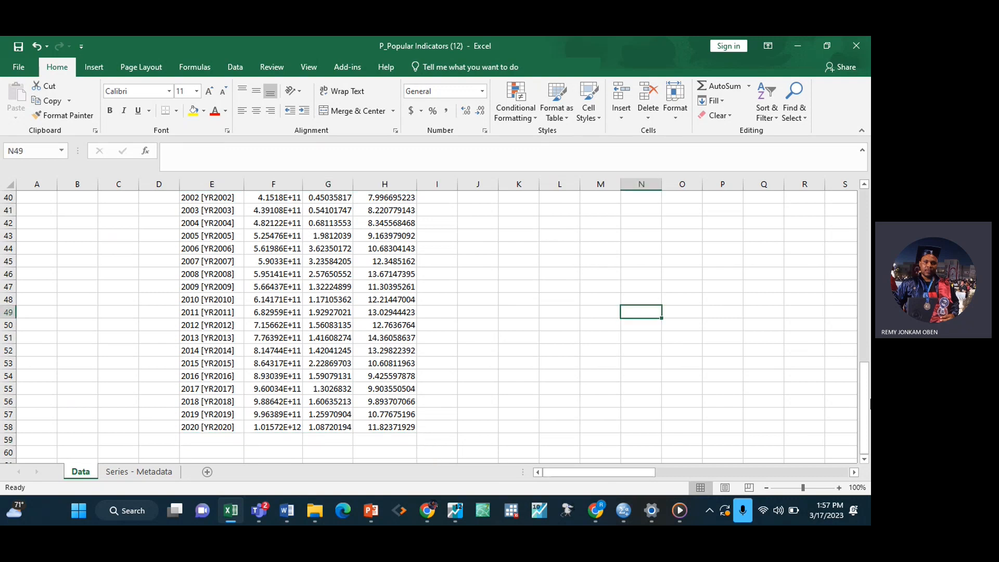
drag(868, 398, 866, 236)
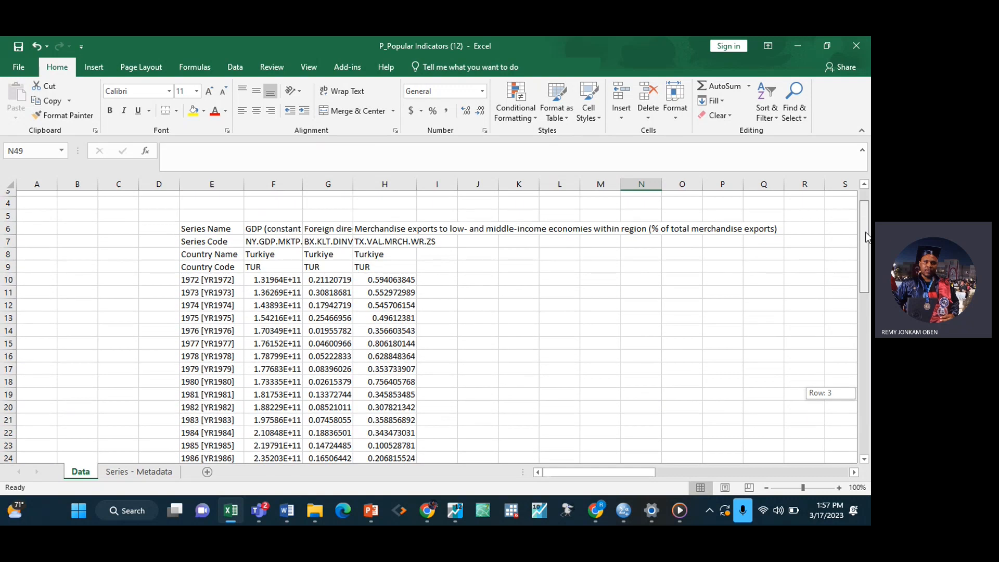
drag(866, 237, 844, 409)
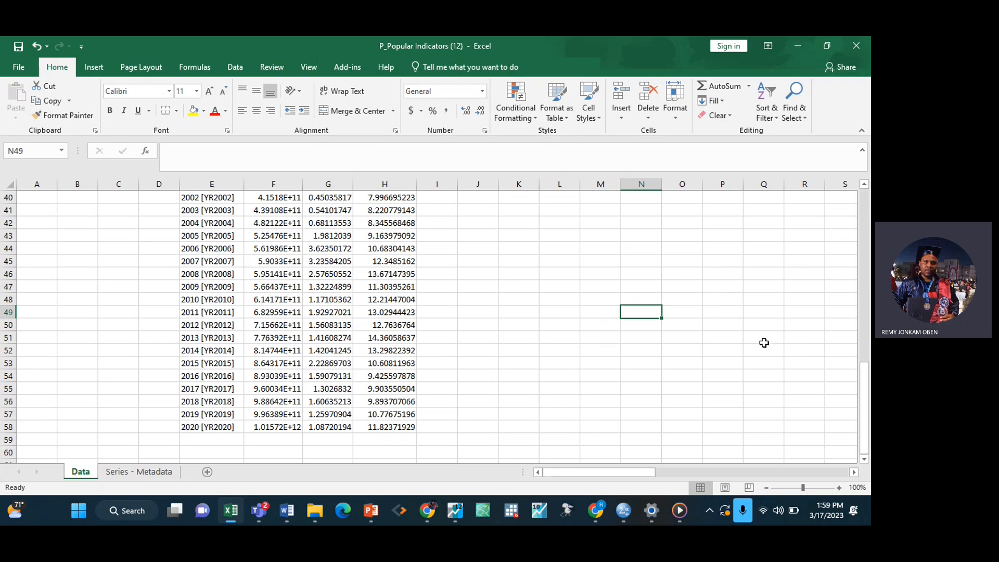
drag(864, 383, 848, 198)
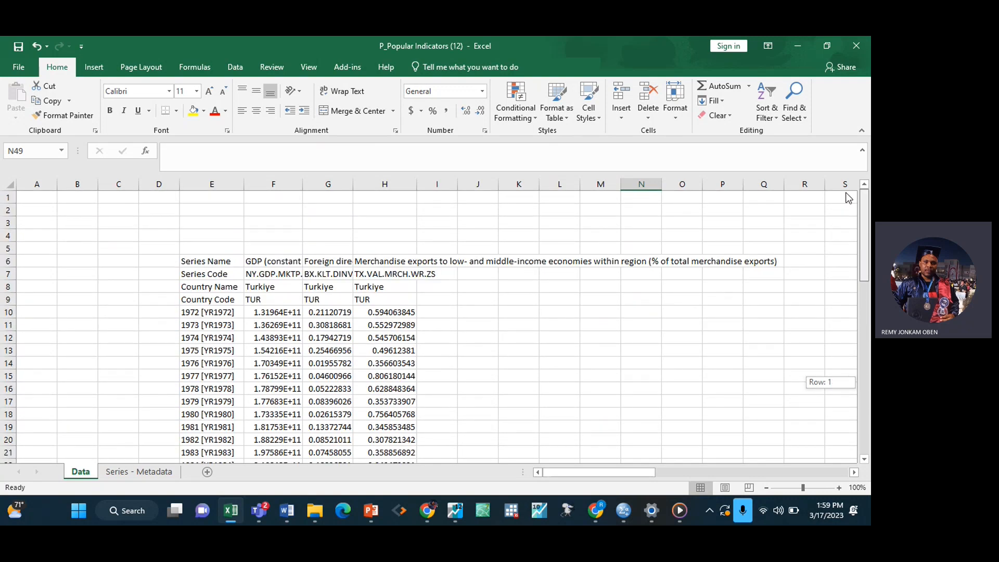
drag(848, 198, 846, 268)
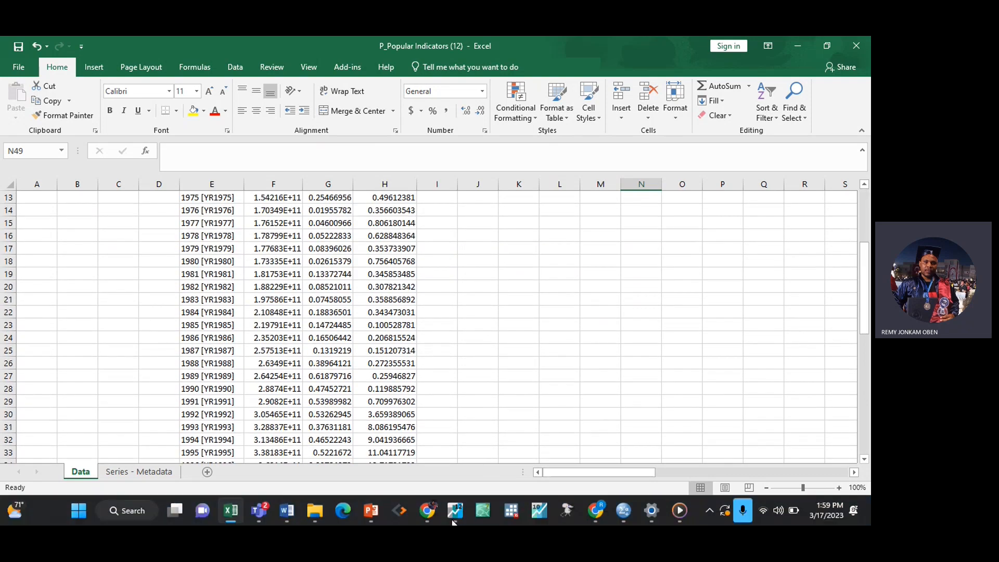
Switch to EViews and close its start screen and all the EViews windows that are already open.
mouse_move(459, 509)
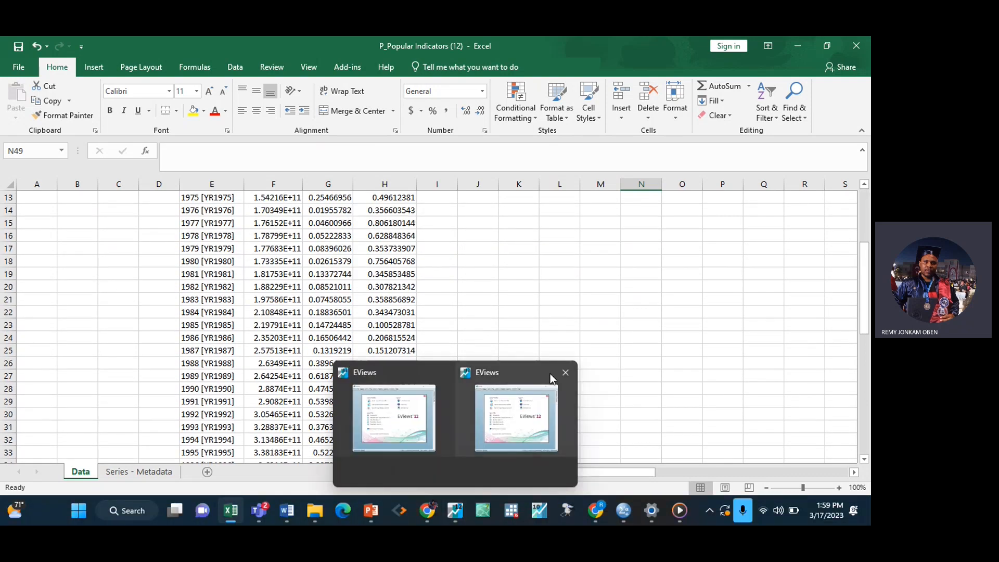
click(563, 373)
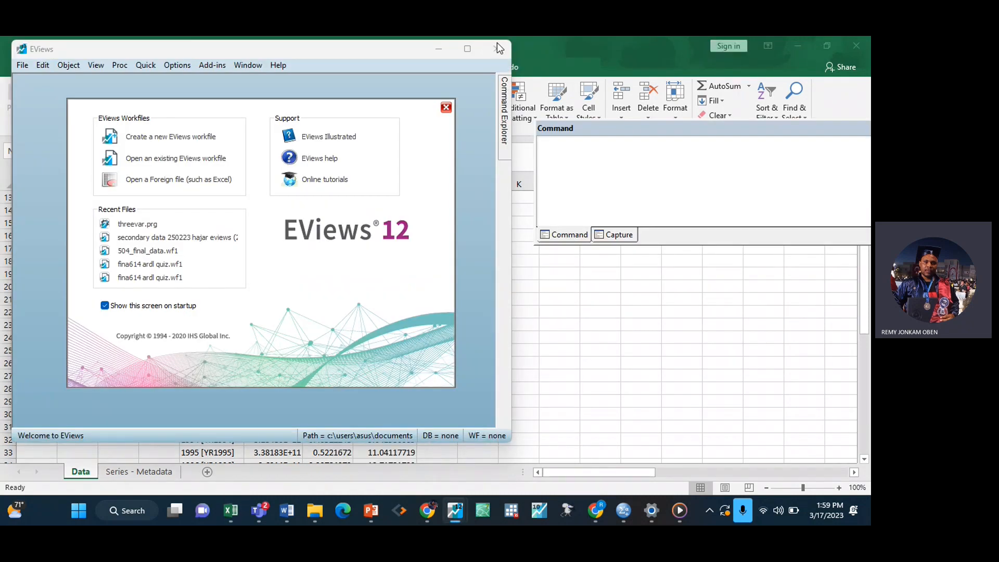
click(455, 517)
right_click(455, 516)
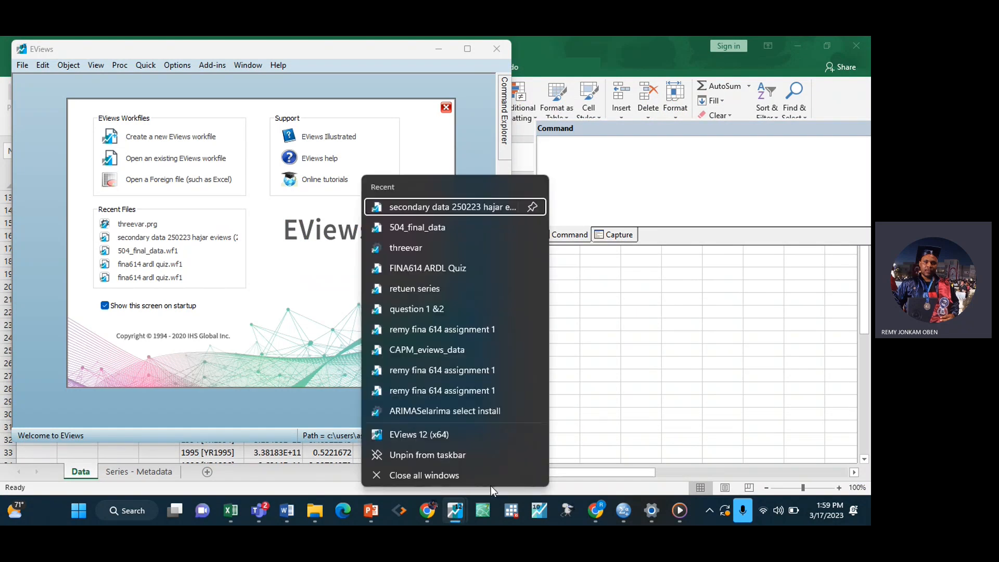
click(442, 475)
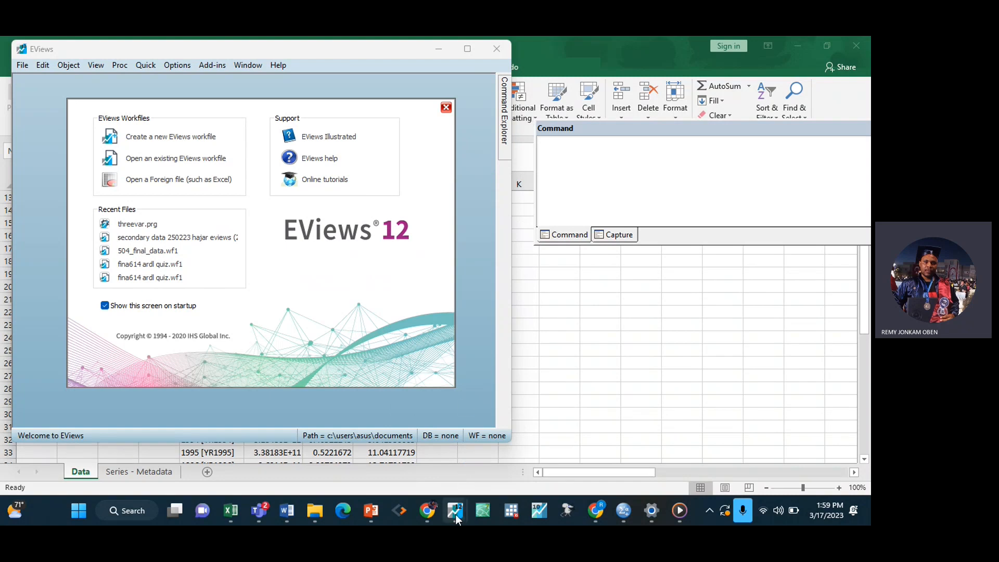
mouse_move(455, 515)
click(566, 373)
click(446, 106)
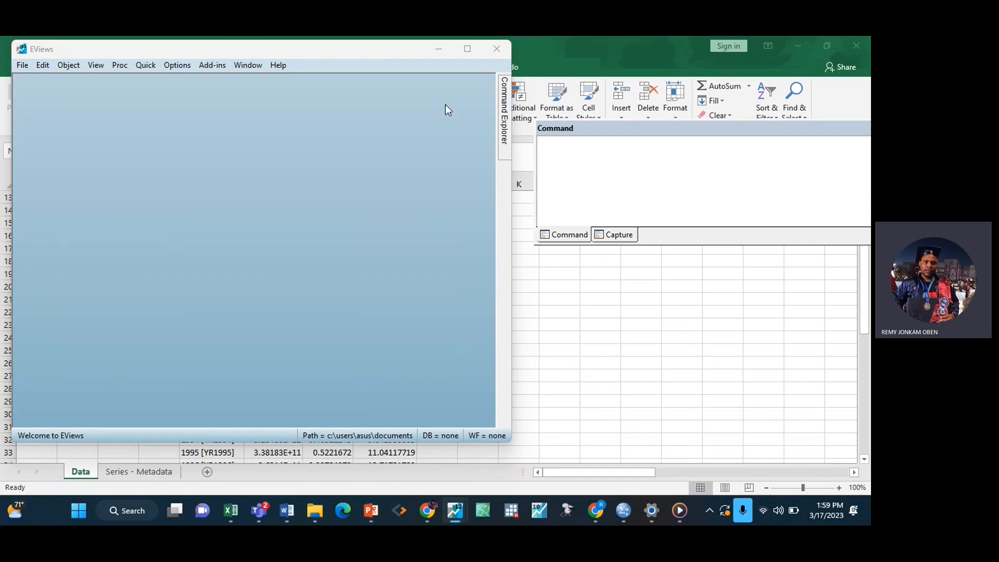
click(503, 43)
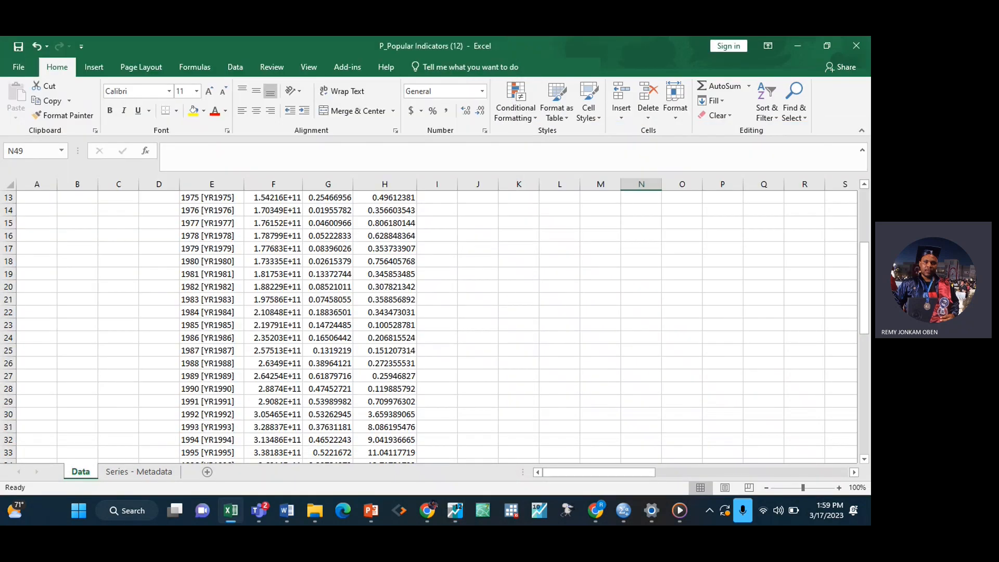
Open EViews and create a new workfile with dated regular structure, annual frequency, start date 1972 and end date 2020.
click(453, 510)
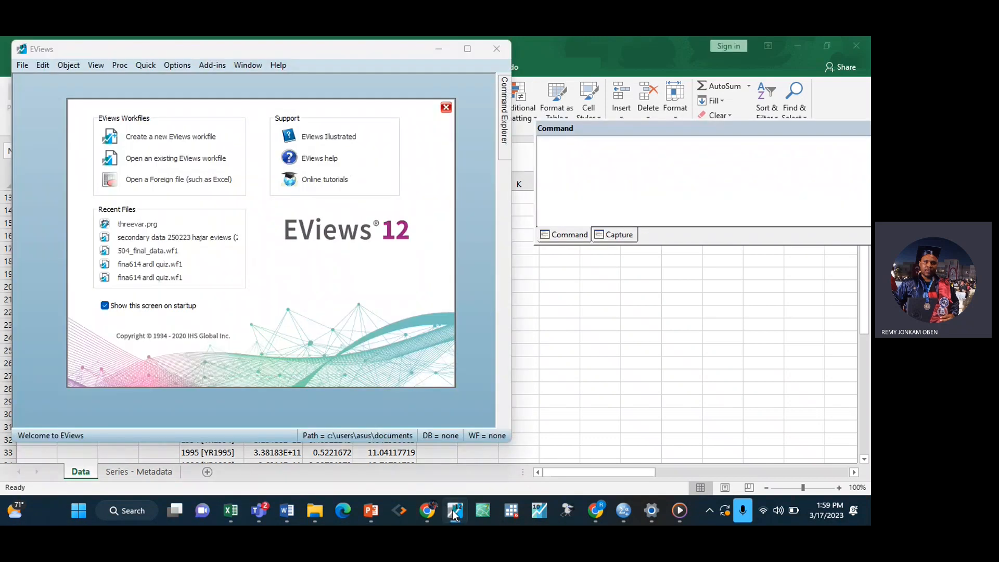
click(169, 137)
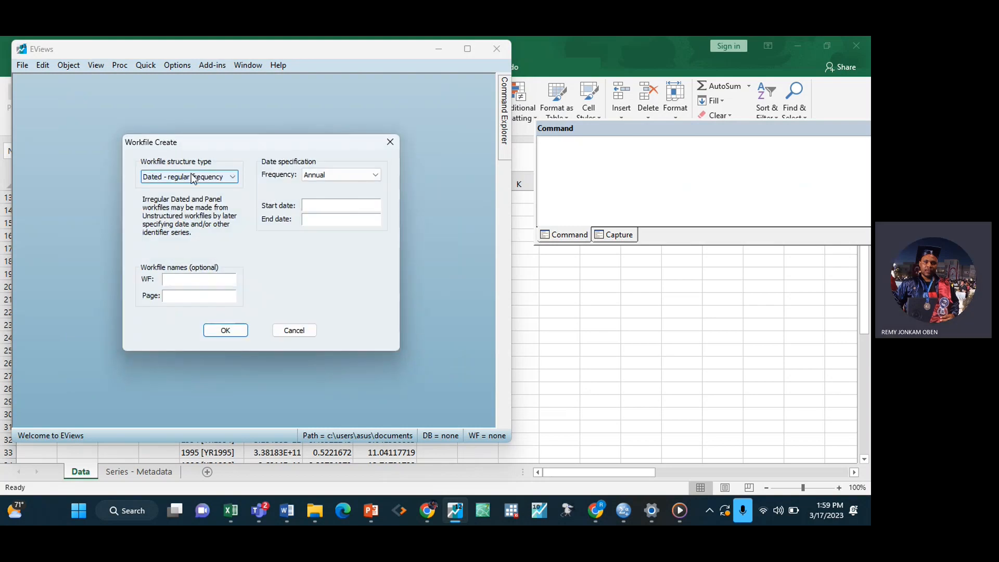
click(232, 177)
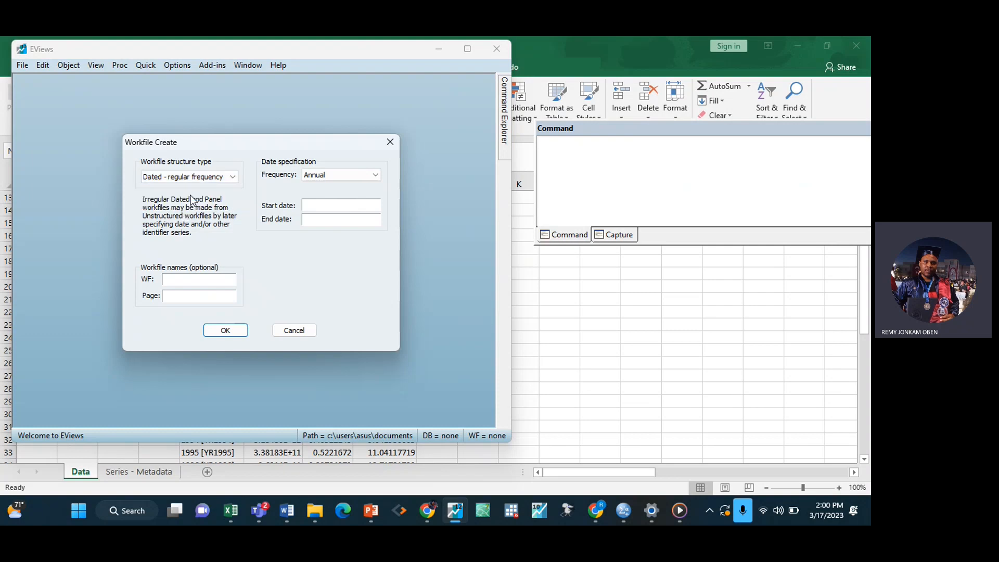
click(320, 177)
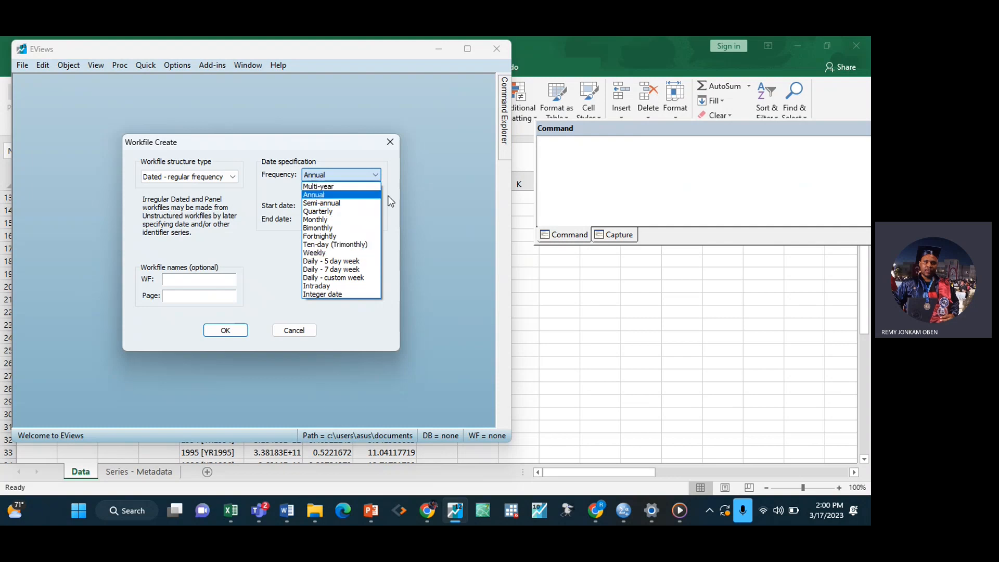
click(426, 195)
click(341, 204)
text(1972)
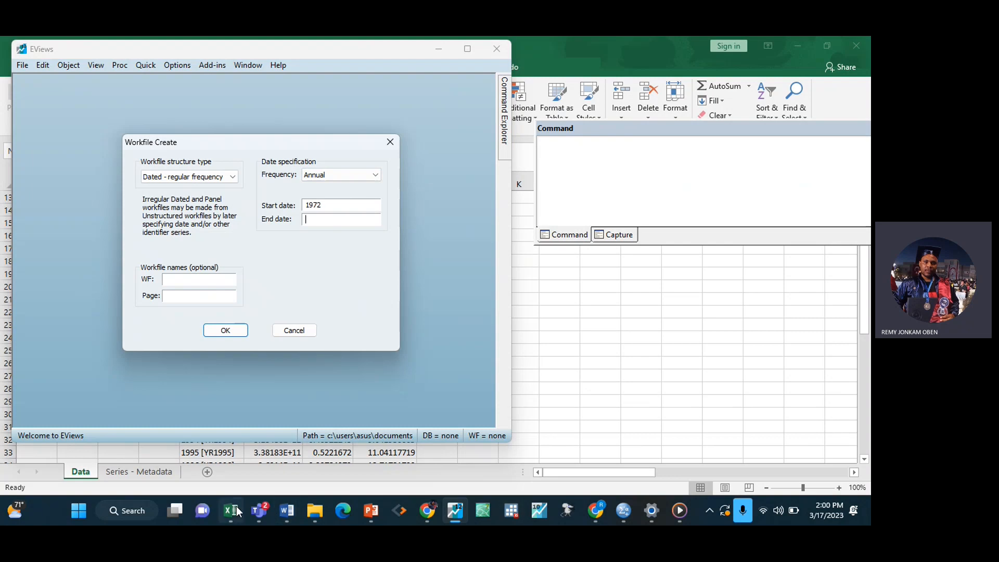
text(2020)
click(236, 334)
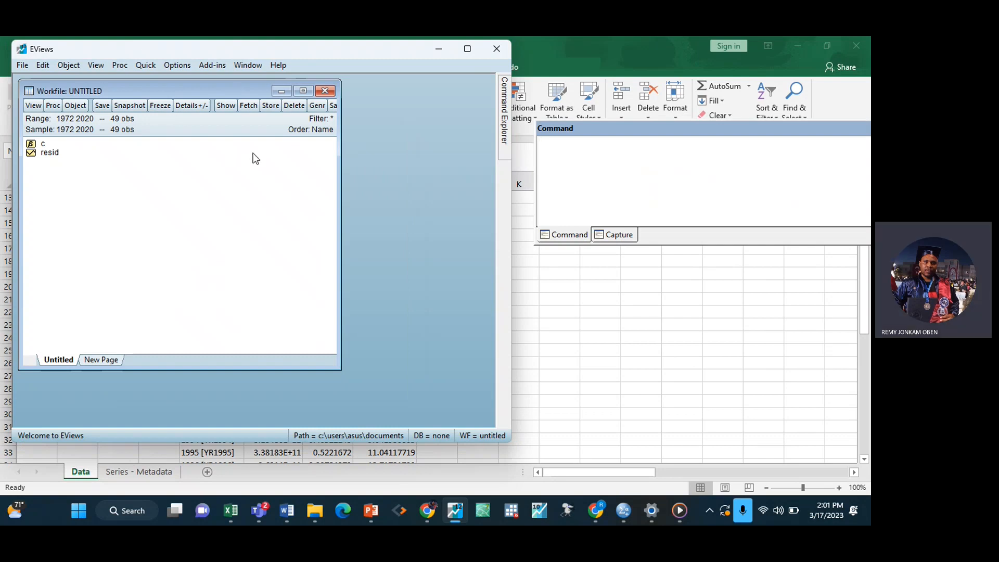
Move the Command window partly over the EViews main window and begin a command there with the word data.
drag(622, 126, 473, 129)
click(440, 156)
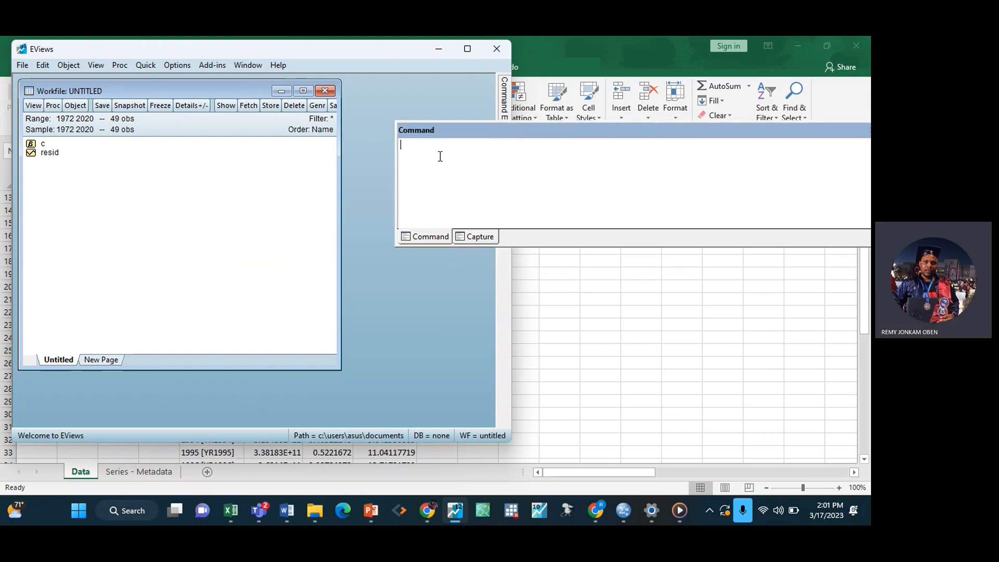
text(data)
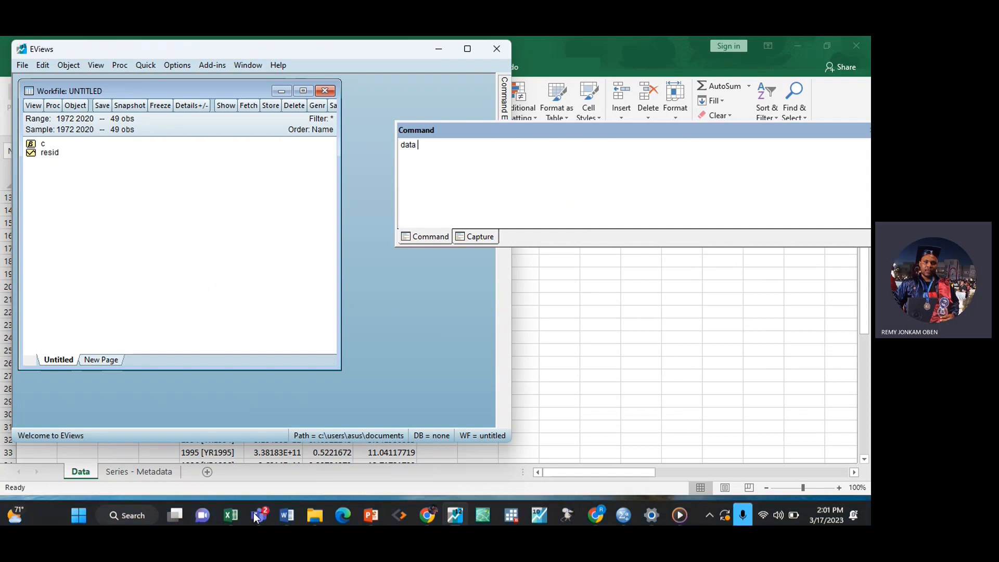
Switch to the Excel workbook and check the order of the series names in header cells F6, G6 and H6.
mouse_move(235, 514)
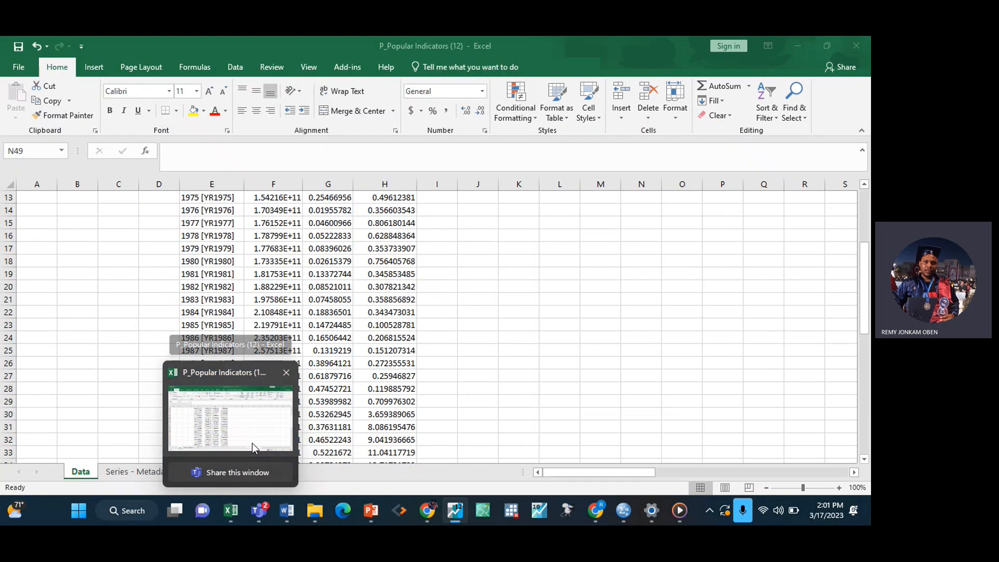
click(251, 443)
drag(867, 268, 855, 177)
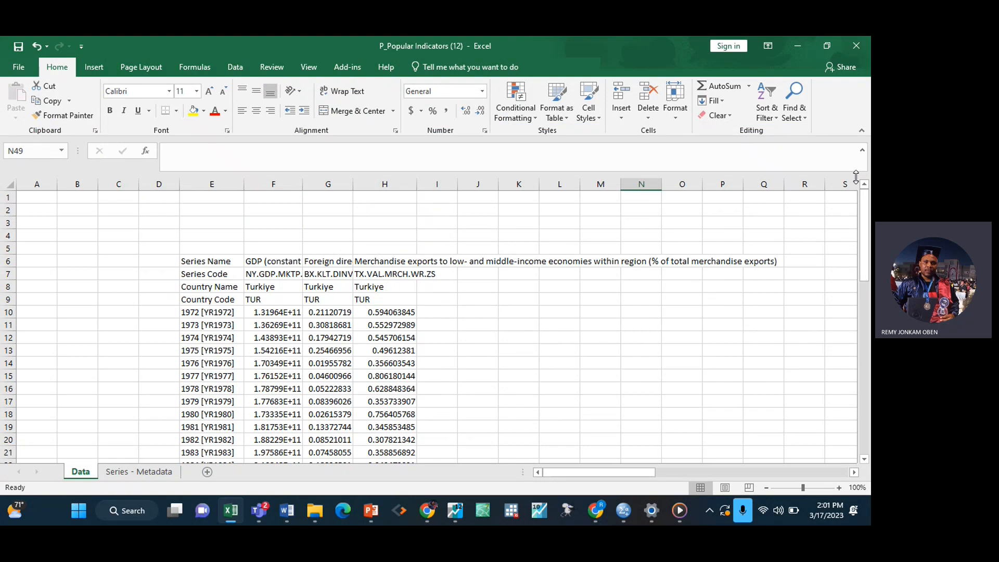
click(269, 261)
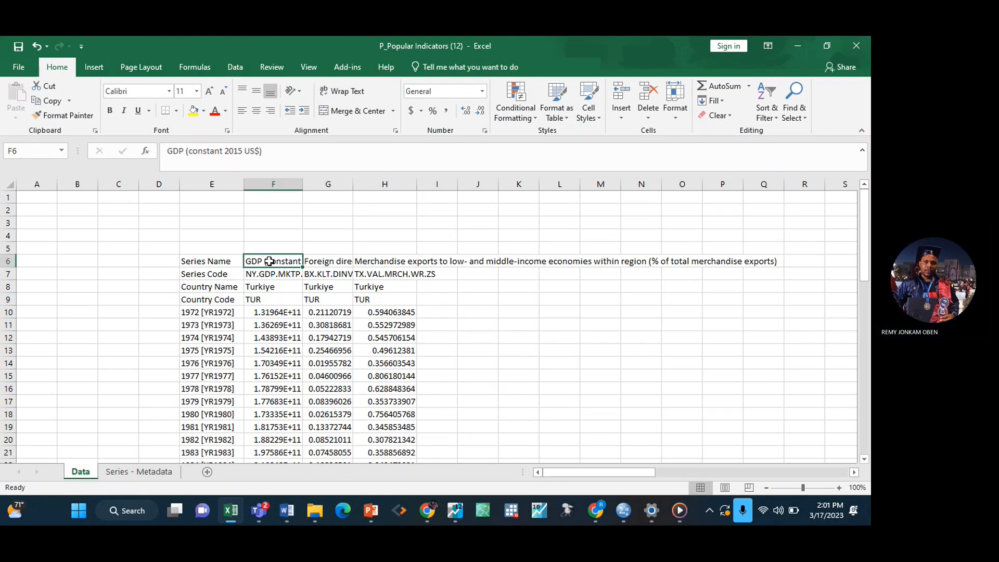
click(311, 262)
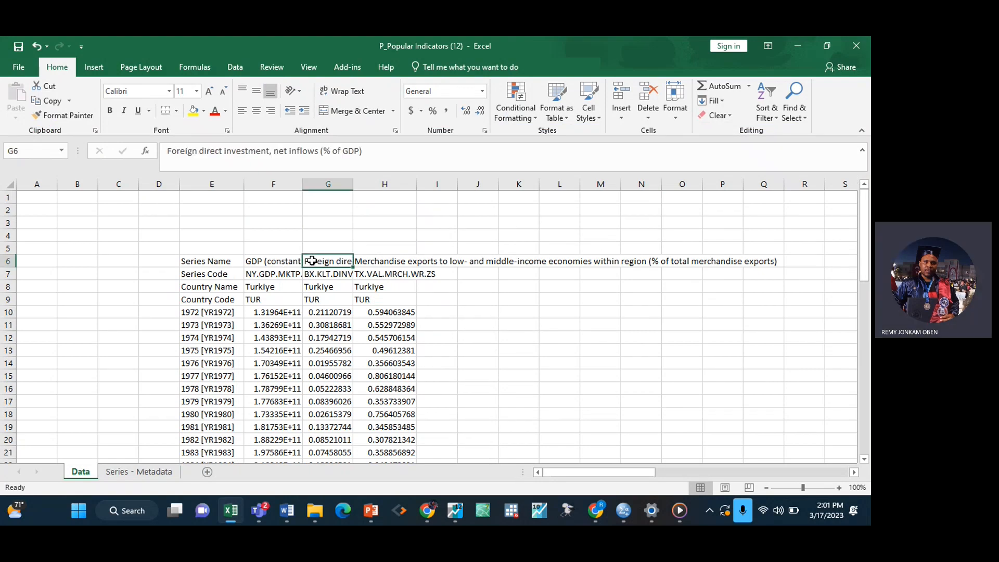
click(371, 263)
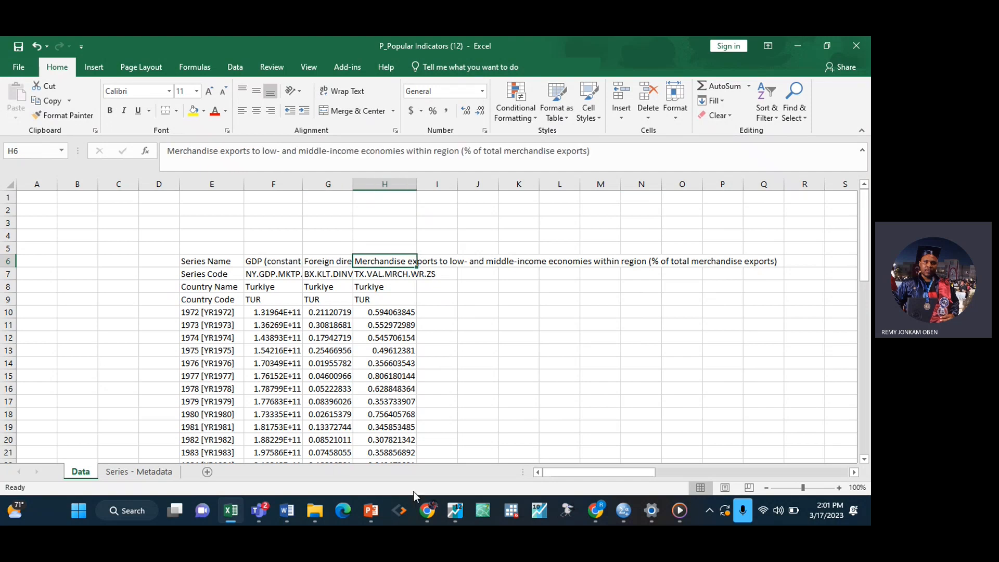
Switch back to EViews and try to create the three series with the command data gdp fdi exp.
mouse_move(455, 510)
click(469, 446)
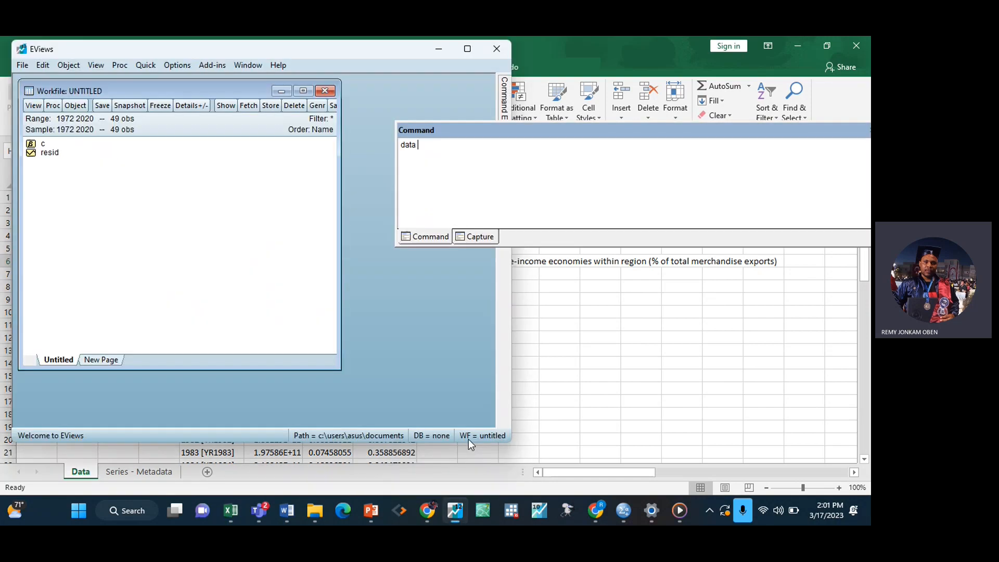
text(gdp f)
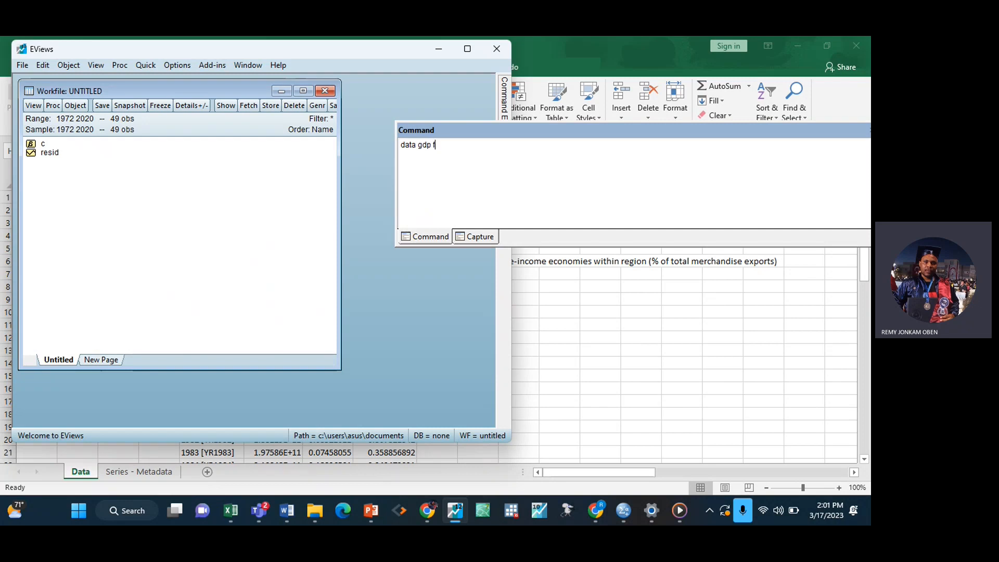
text(di exp)
key(Return)
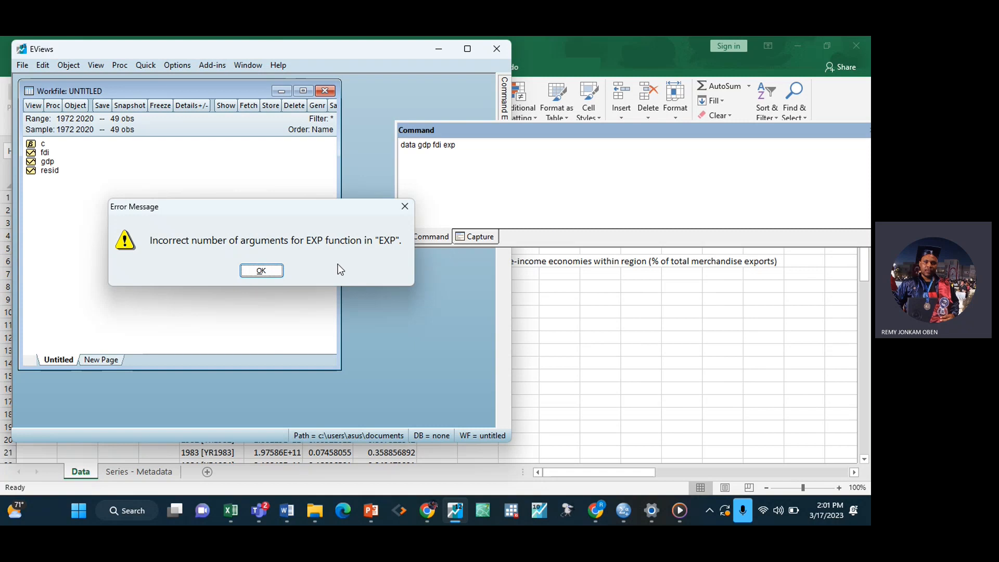
click(404, 207)
click(466, 147)
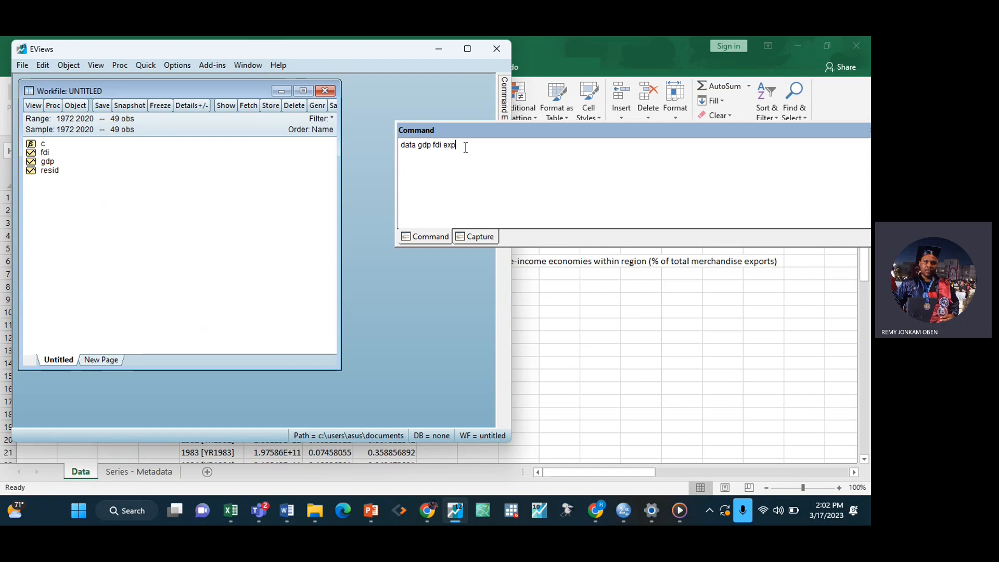
Create the three series in a new group with the command data gdp fdi expt.
text(t)
key(Return)
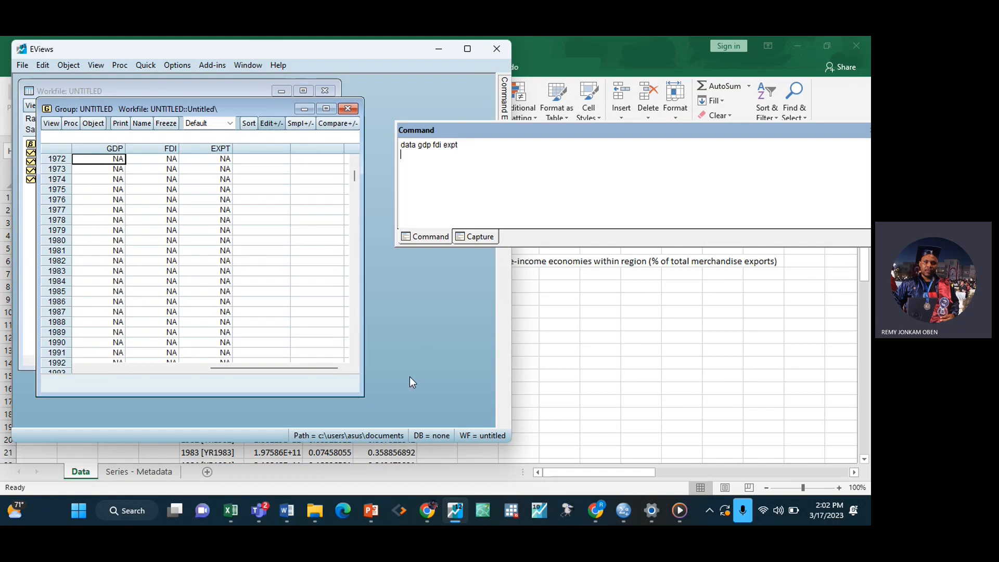
Switch to the Excel workbook and copy the yearly values of all three series for 1972 to 2020, cells F10 to H58.
mouse_move(230, 515)
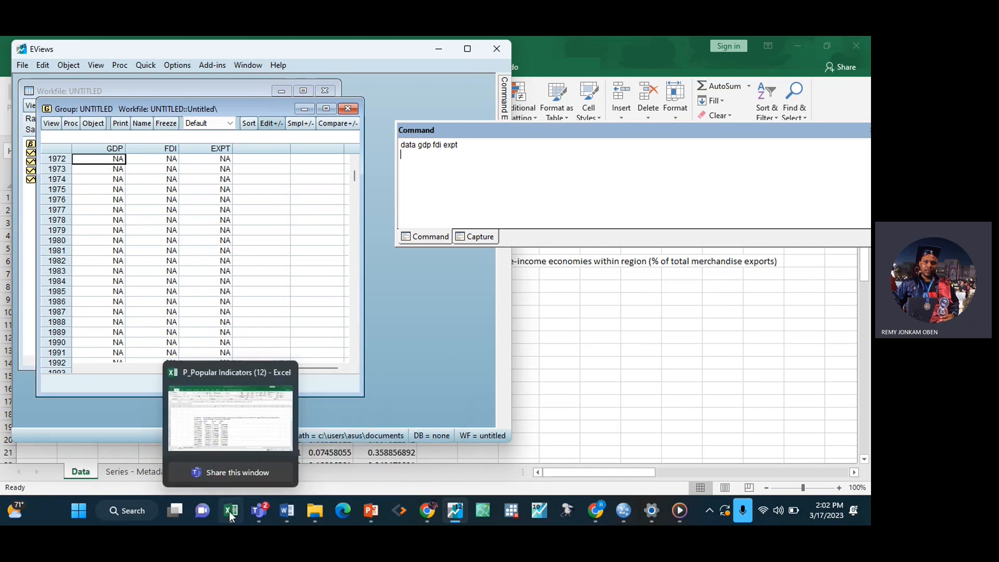
click(240, 473)
click(517, 336)
click(283, 313)
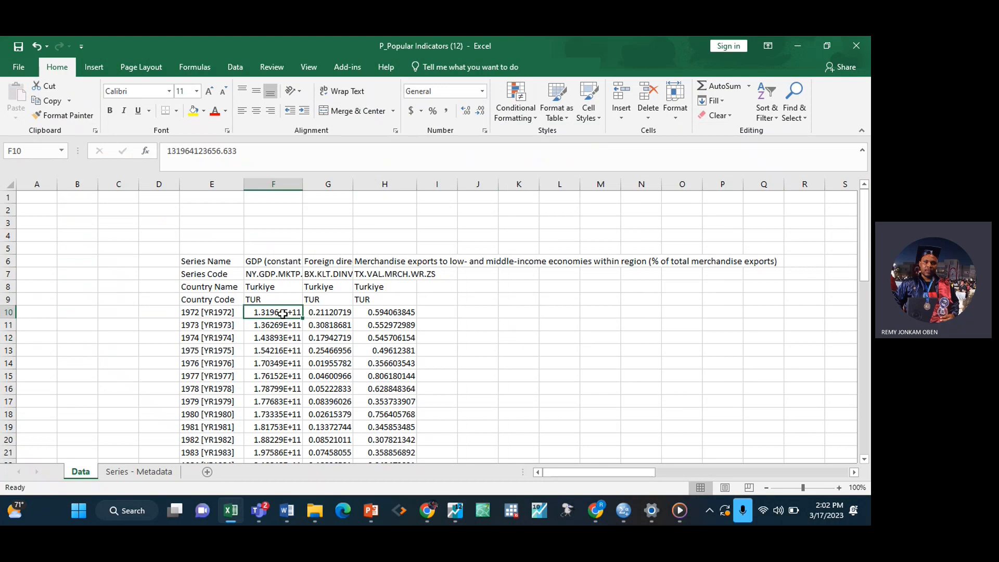
click(217, 347)
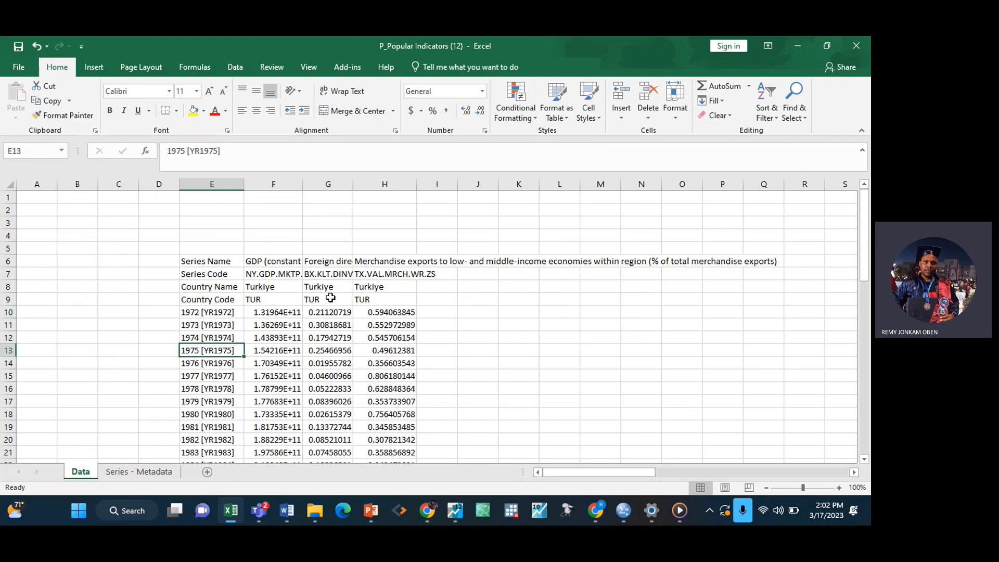
click(266, 312)
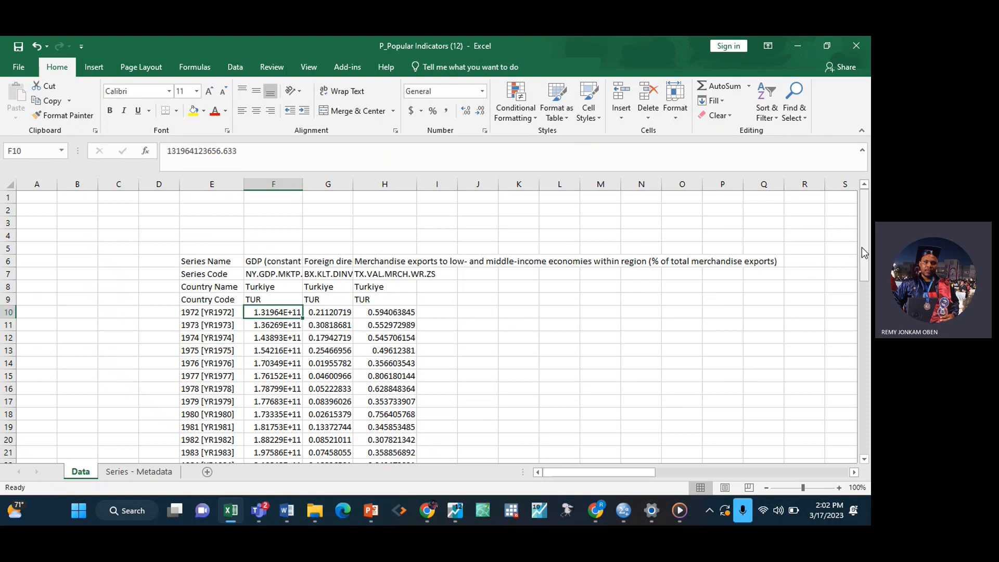
drag(861, 251, 861, 424)
shift+click(410, 427)
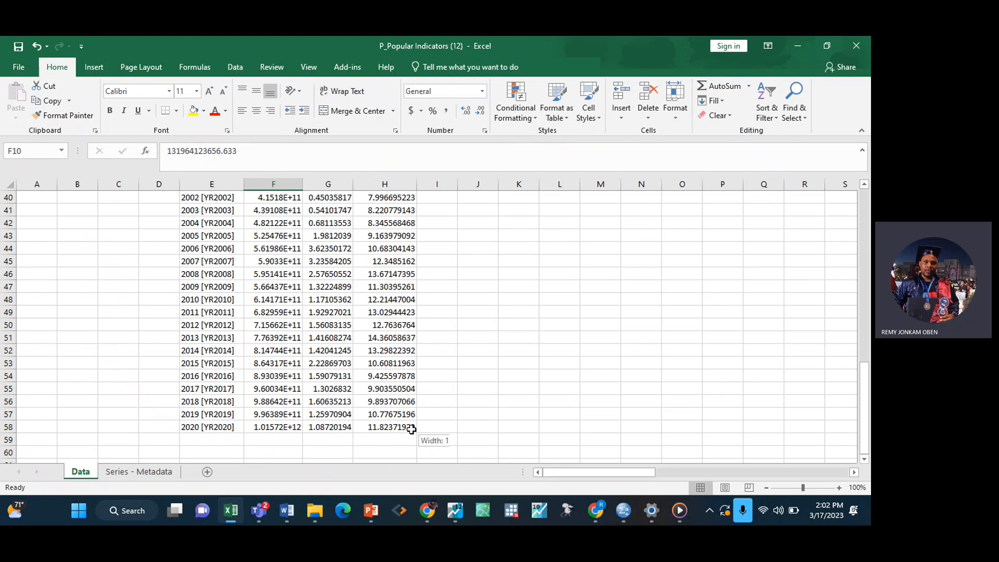
key(ctrl+c)
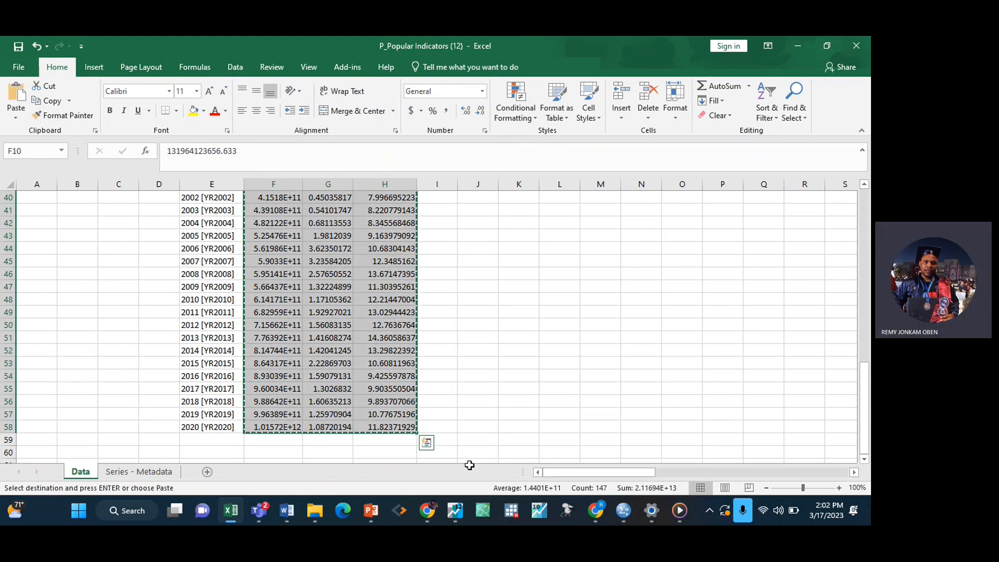
Switch to EViews and try to paste the copied values at the group's 1972 GDP cell, then return to the Excel workbook.
mouse_move(455, 511)
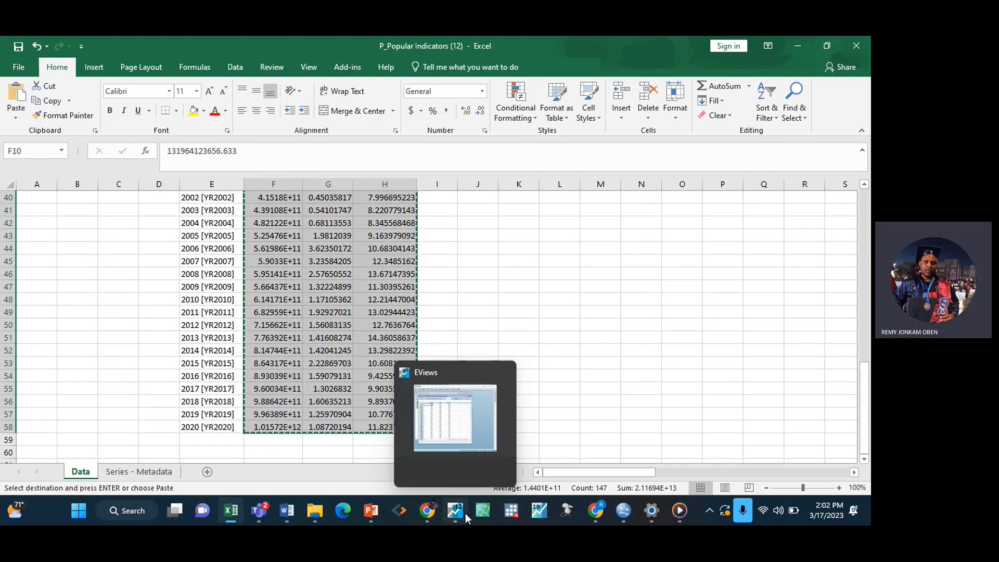
click(442, 395)
drag(357, 174, 355, 165)
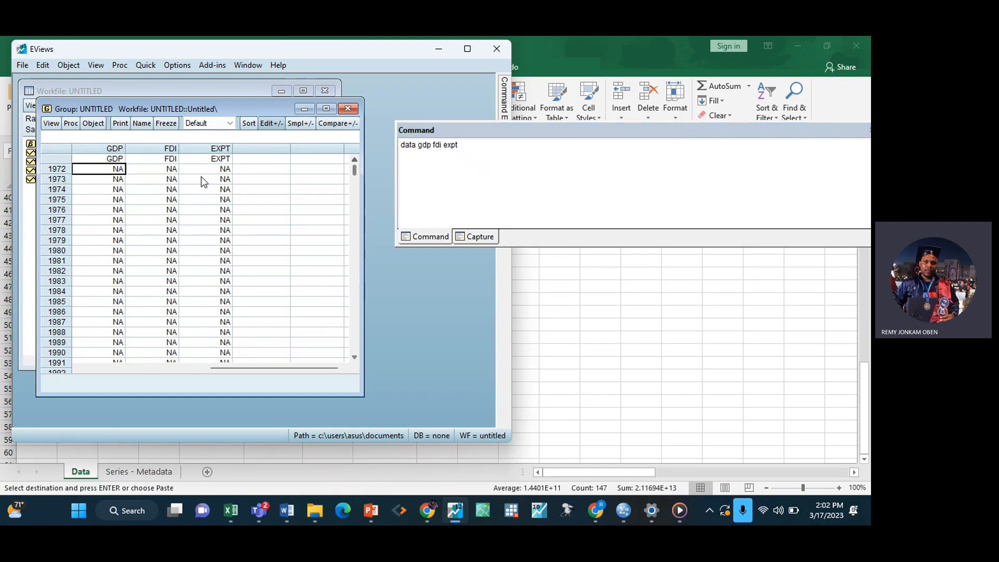
click(109, 172)
key(ctrl+v)
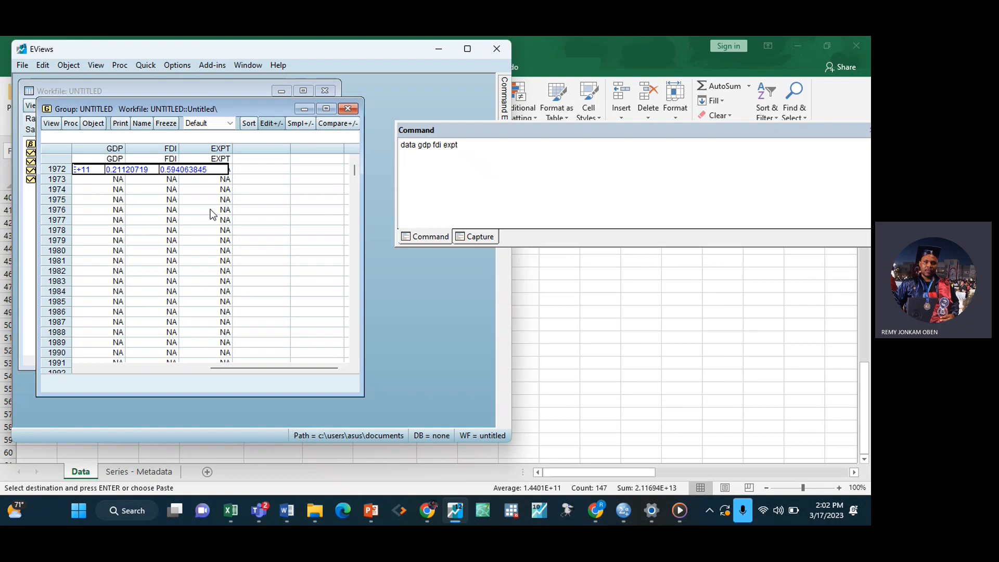
click(299, 235)
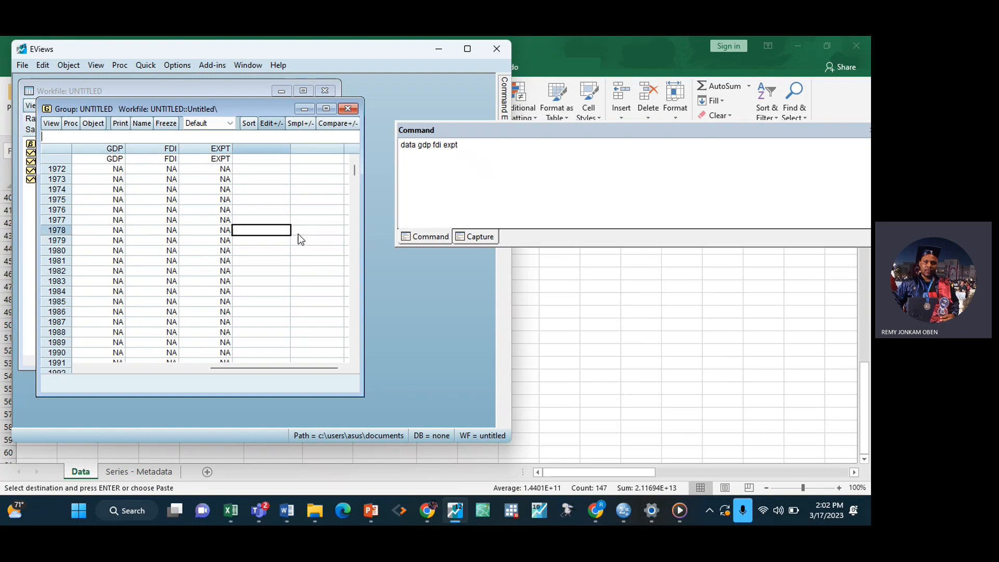
mouse_move(231, 510)
click(266, 442)
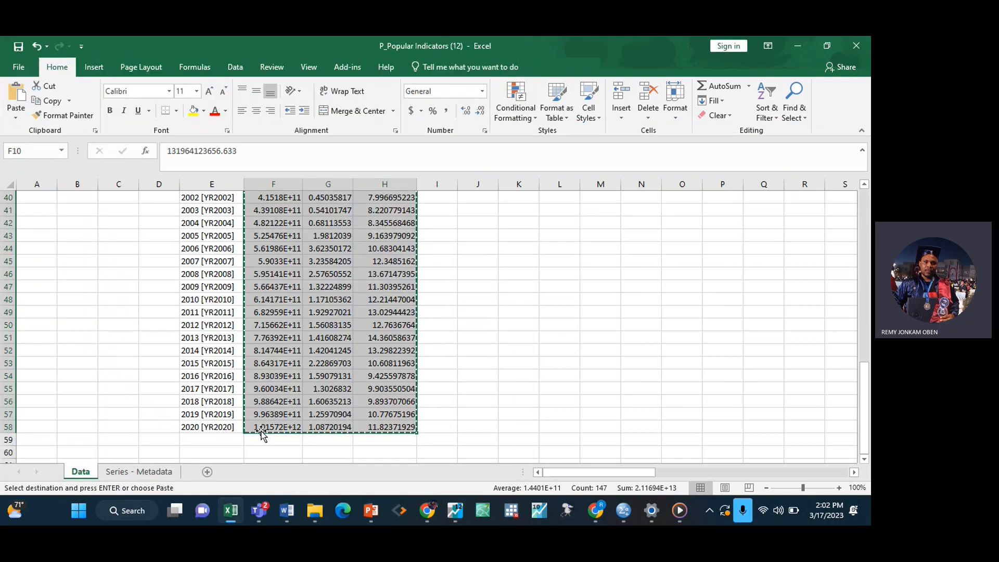
Switch back to EViews, paste the copied values into the group starting at the 1972 GDP cell, and close the untitled group by deleting it.
mouse_move(460, 515)
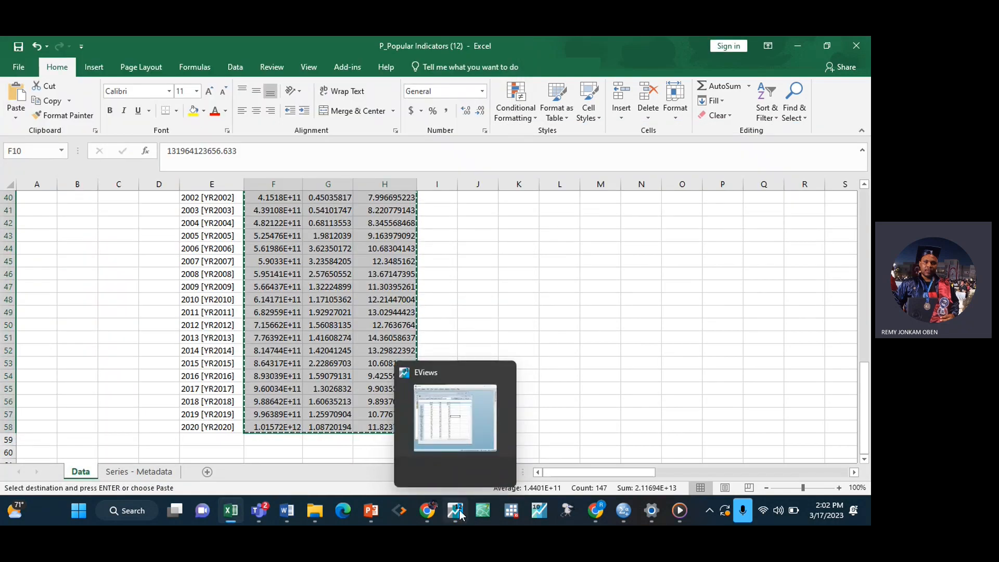
click(447, 432)
click(117, 172)
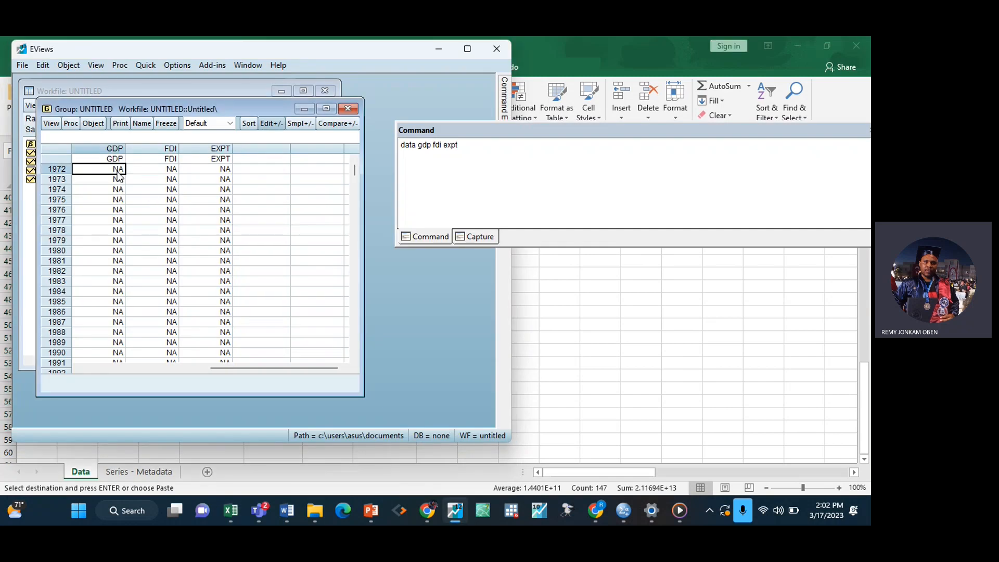
key(ctrl+v)
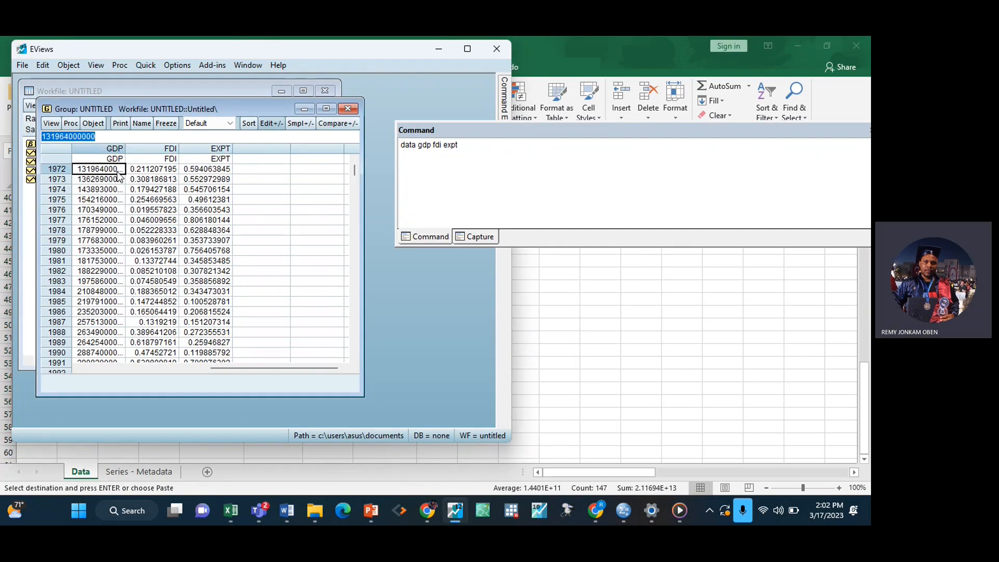
click(351, 110)
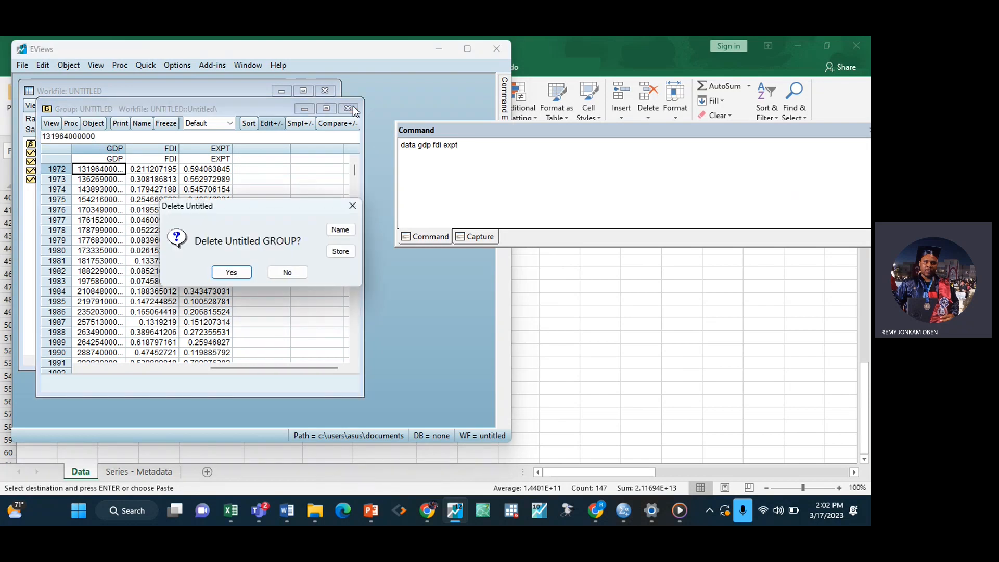
click(230, 273)
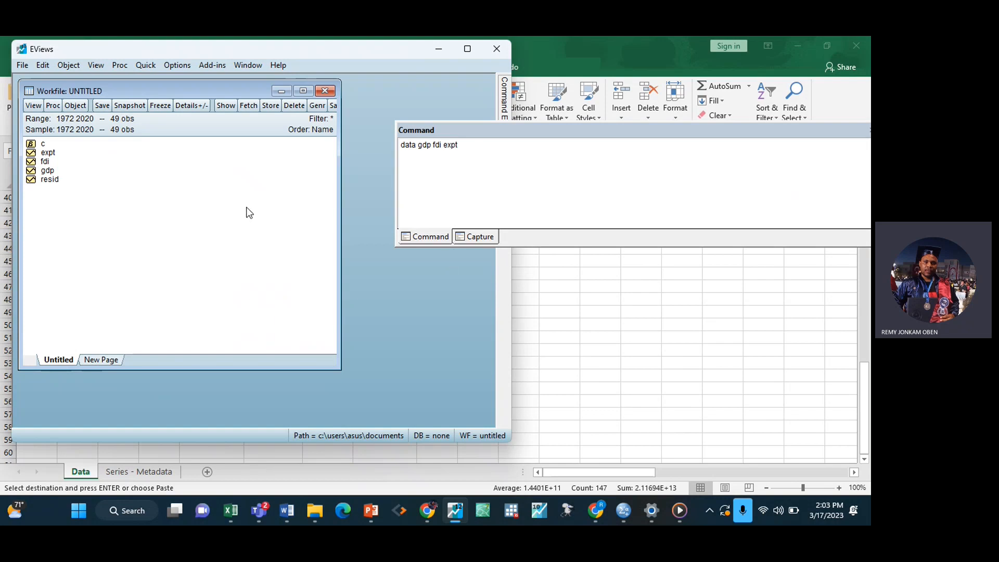
click(56, 172)
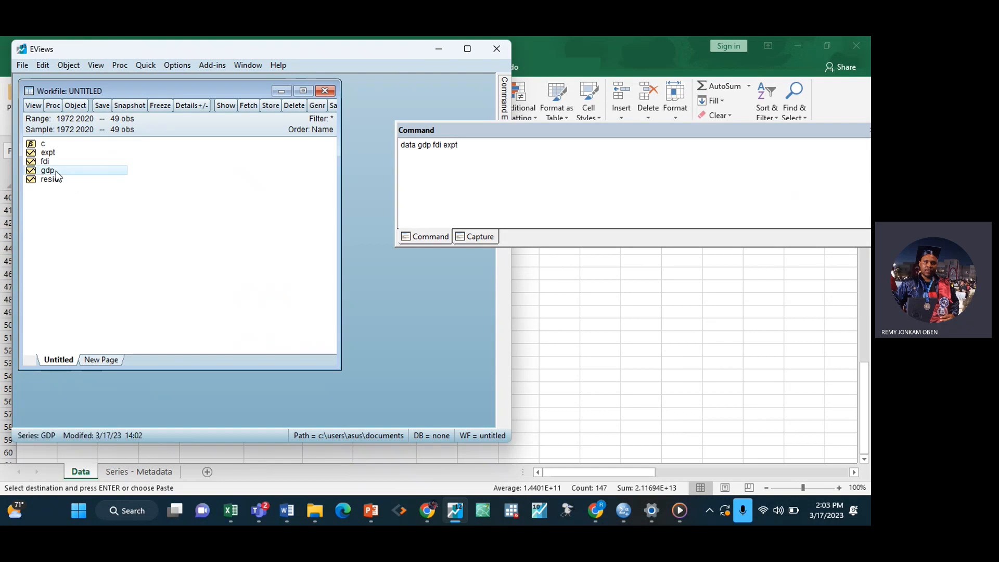
ctrl+click(52, 162)
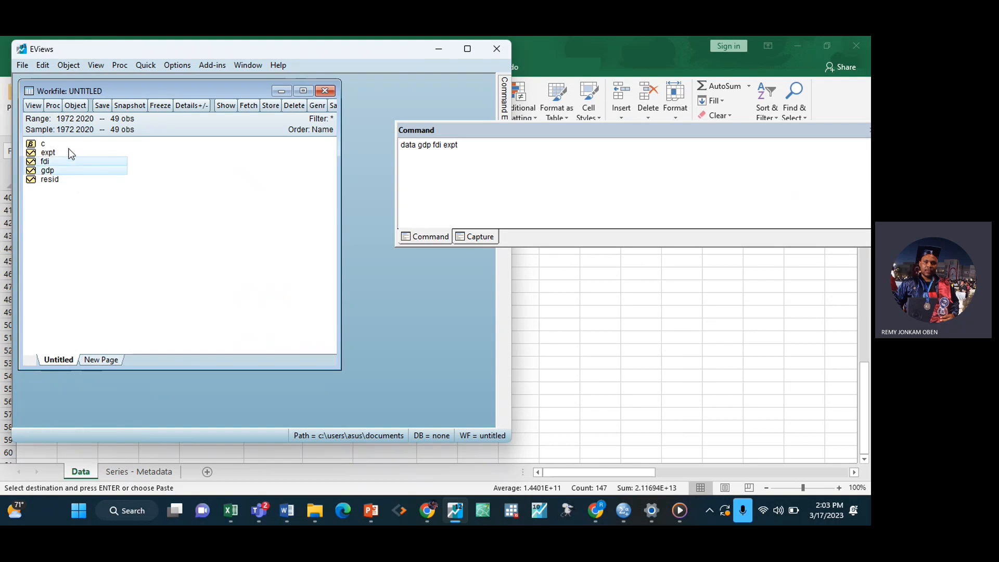
ctrl+click(71, 154)
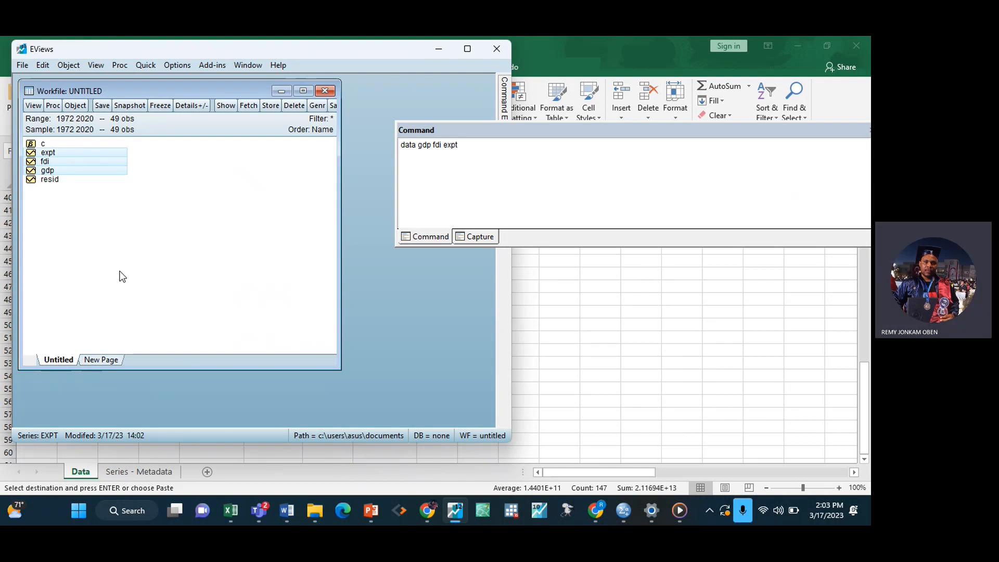
click(101, 228)
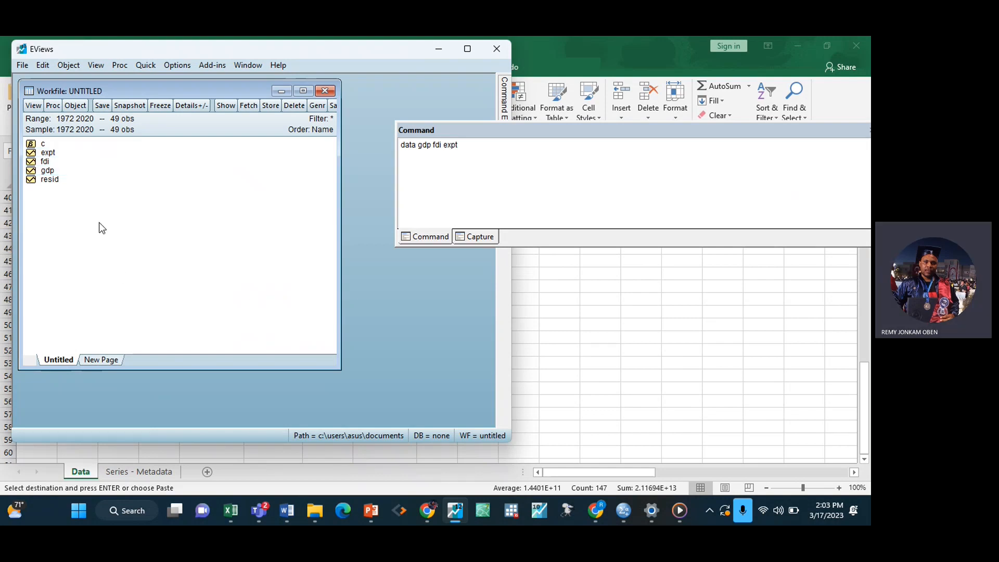
Select the gdp, fdi and expt series in that order and open them together as a group.
ctrl+click(53, 161)
ctrl+click(58, 154)
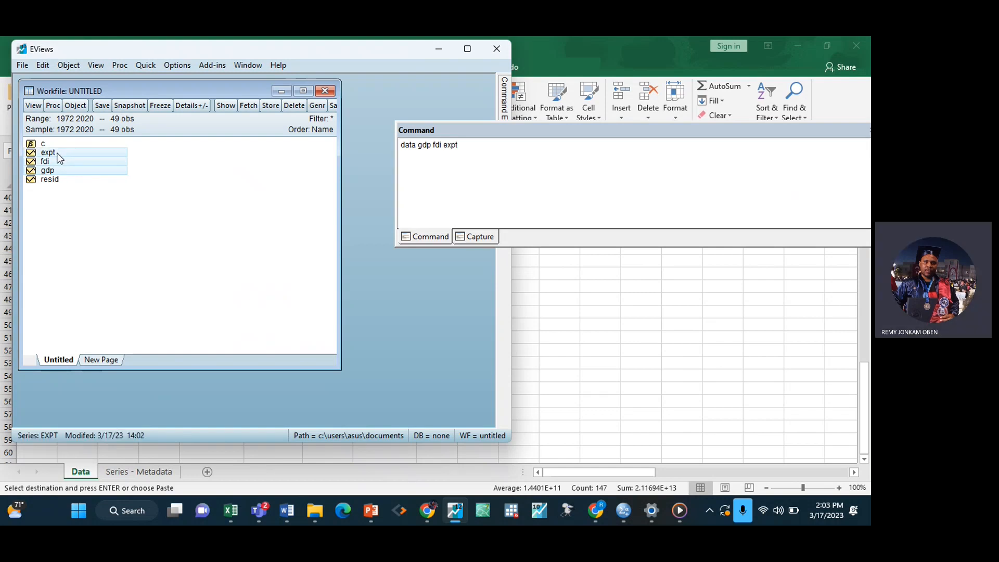
double_click(56, 152)
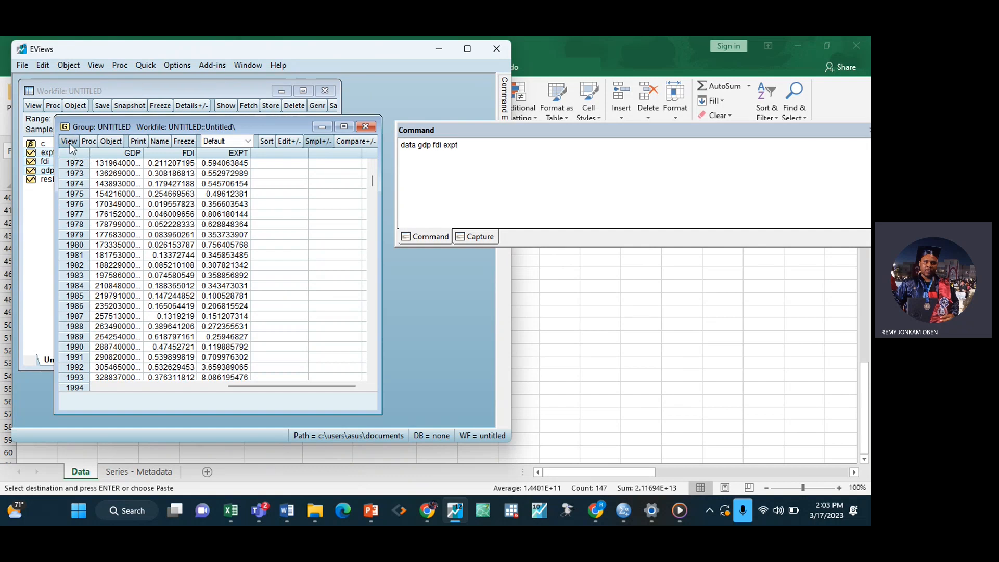
Graph the group as a Line & Symbol chart of raw data, with the multiple series option set to Multiple graphs.
click(69, 142)
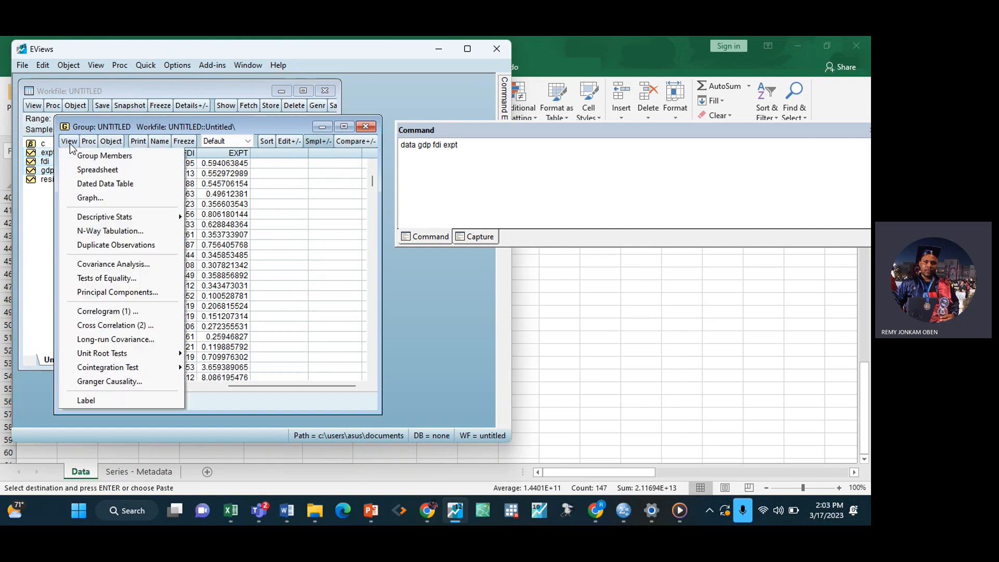
click(95, 199)
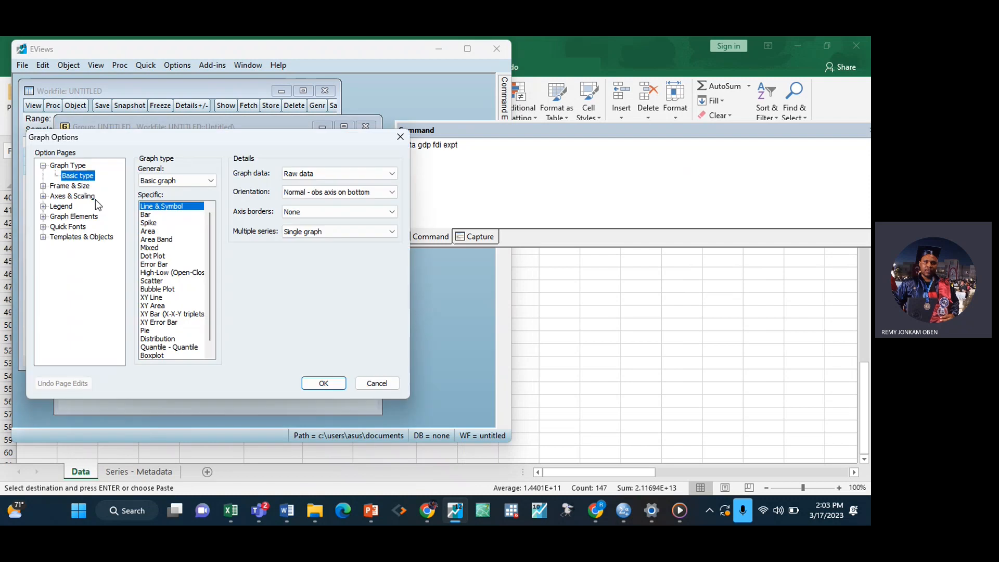
click(317, 234)
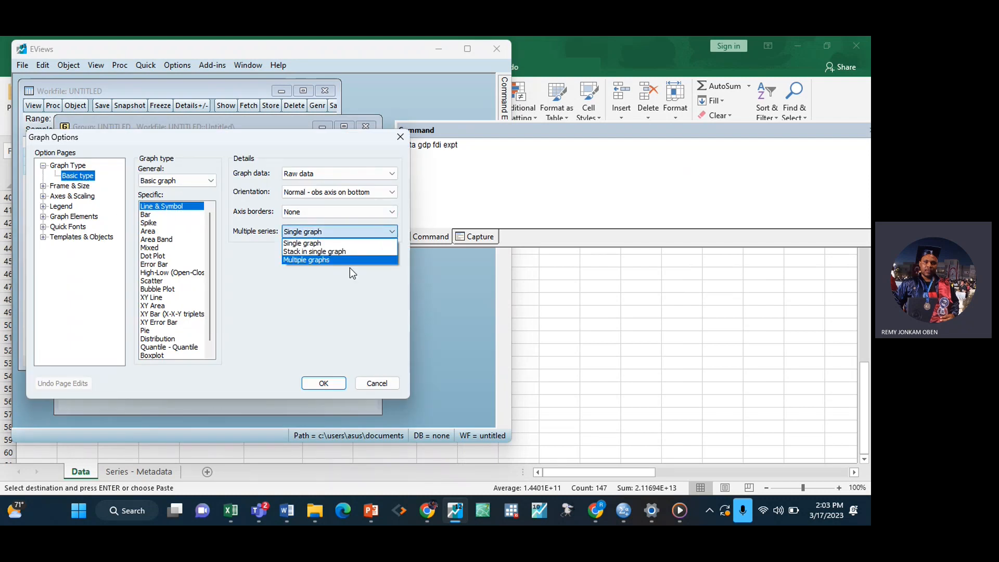
click(325, 260)
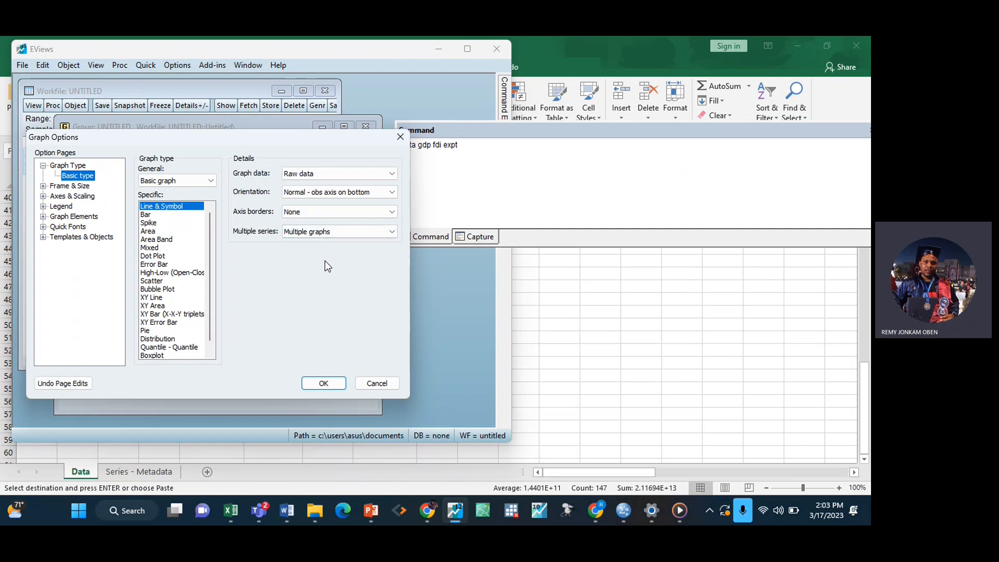
click(323, 382)
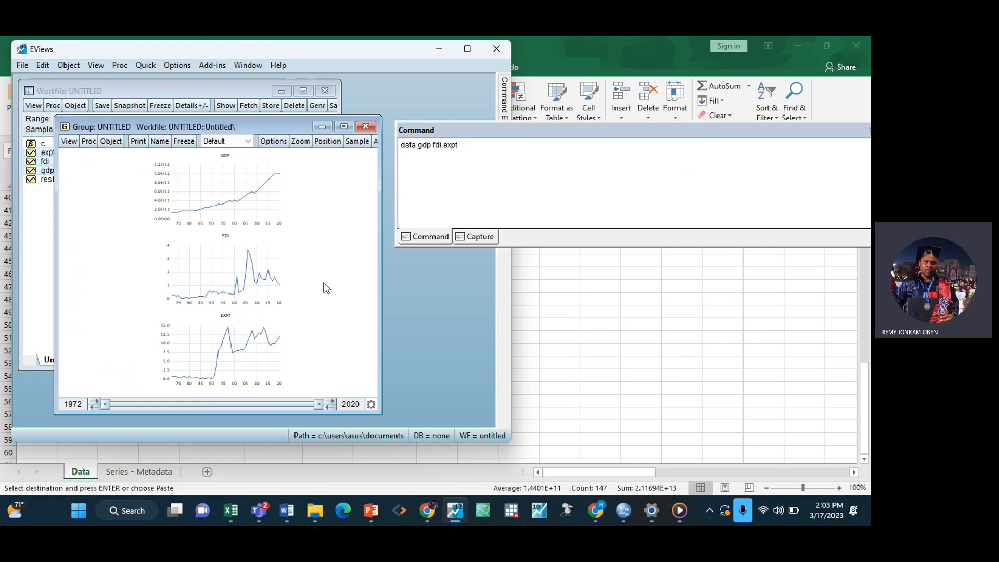
Show the group's descriptive statistics for the common sample.
click(72, 140)
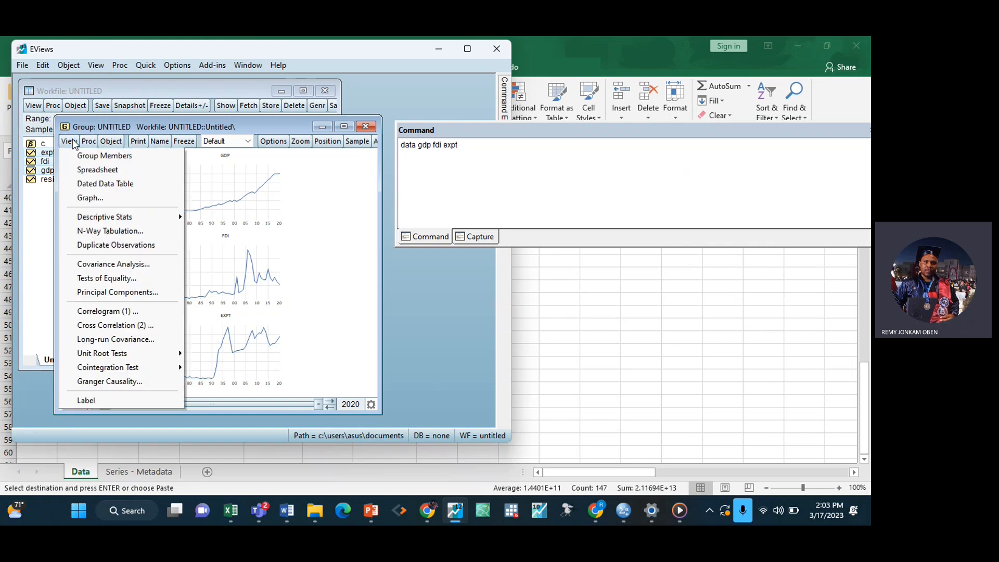
mouse_move(116, 217)
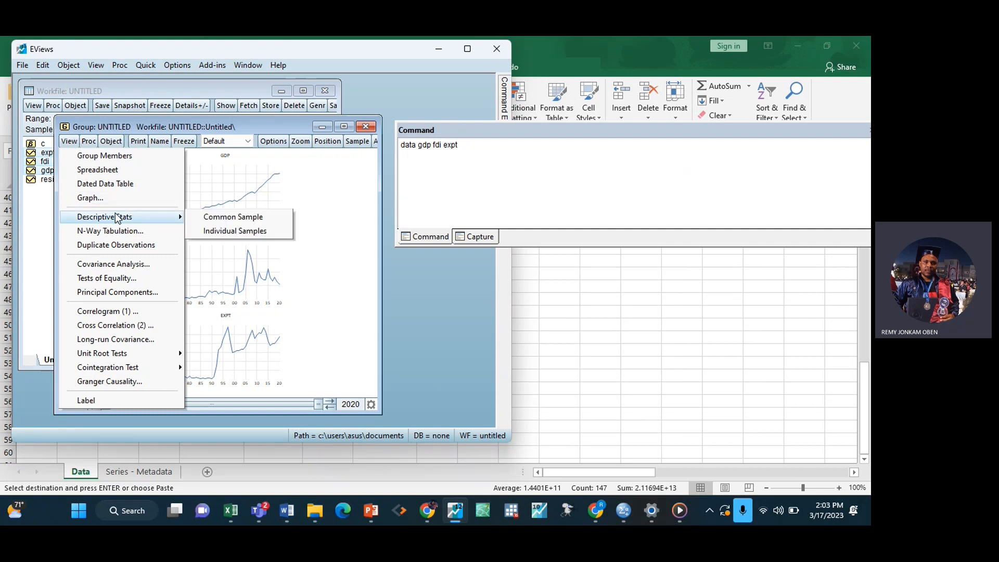
click(217, 218)
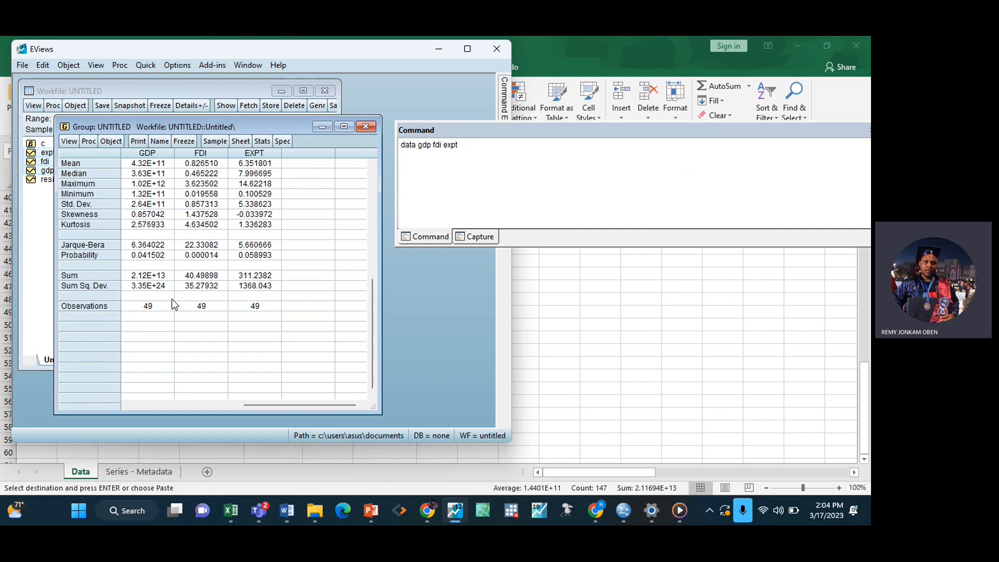
Run a covariance analysis on the group that reports only Correlation, with Covariance switched off, for the 1972 2020 sample.
click(69, 142)
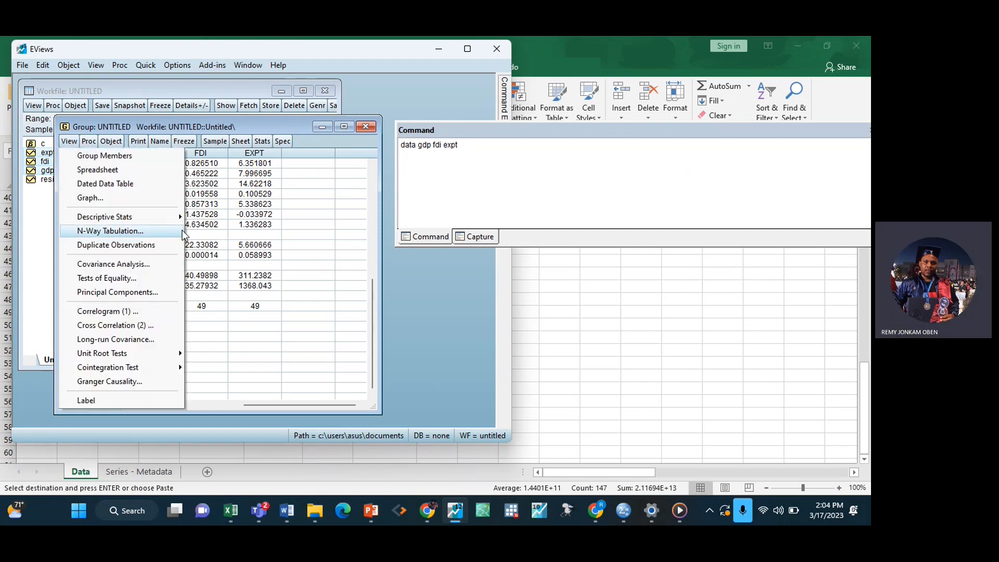
click(127, 265)
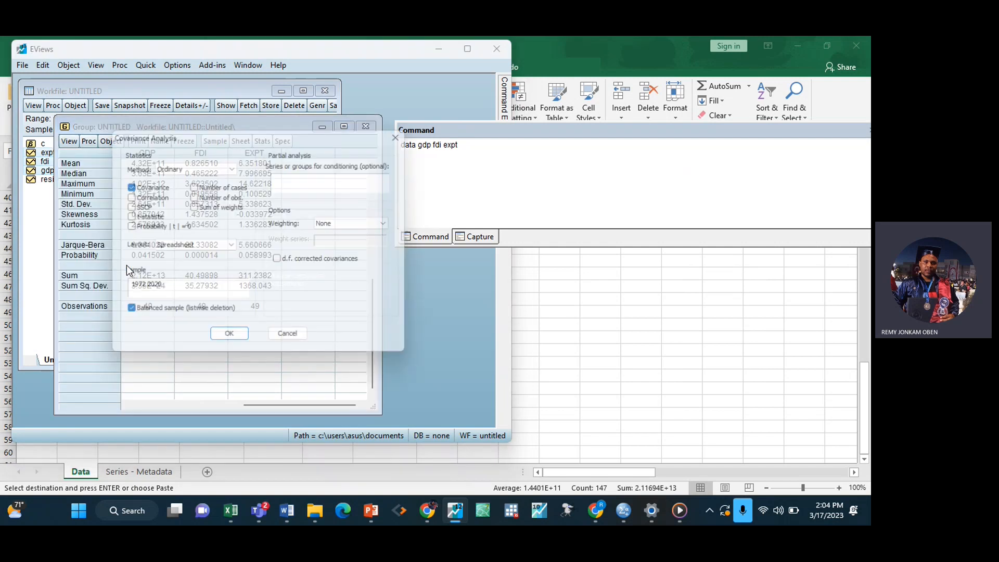
click(125, 184)
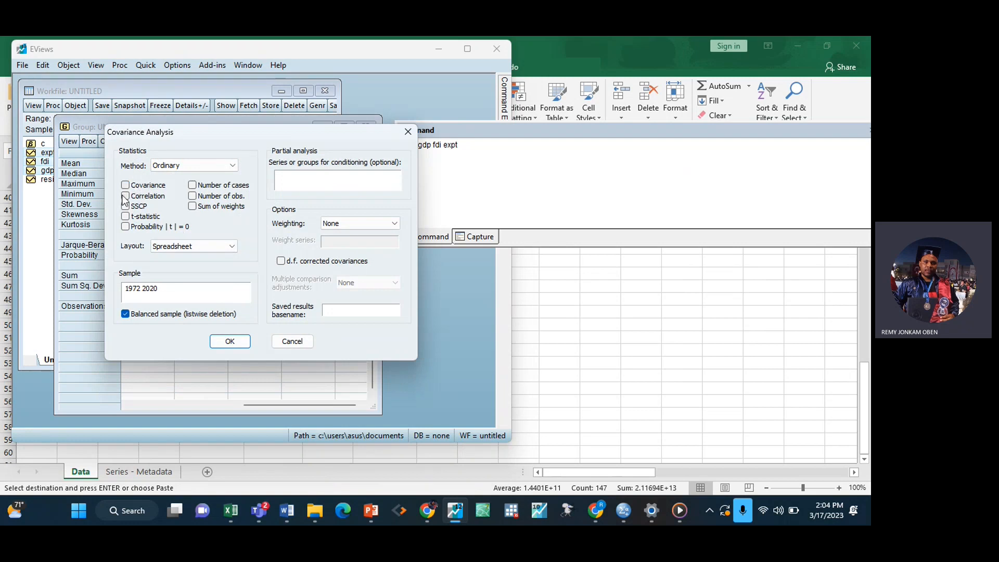
click(124, 196)
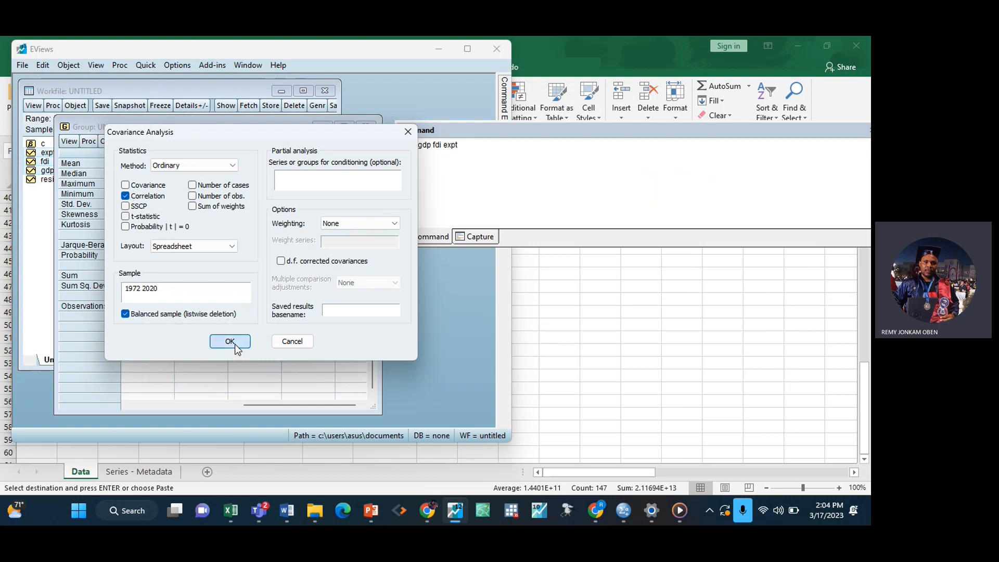
click(230, 342)
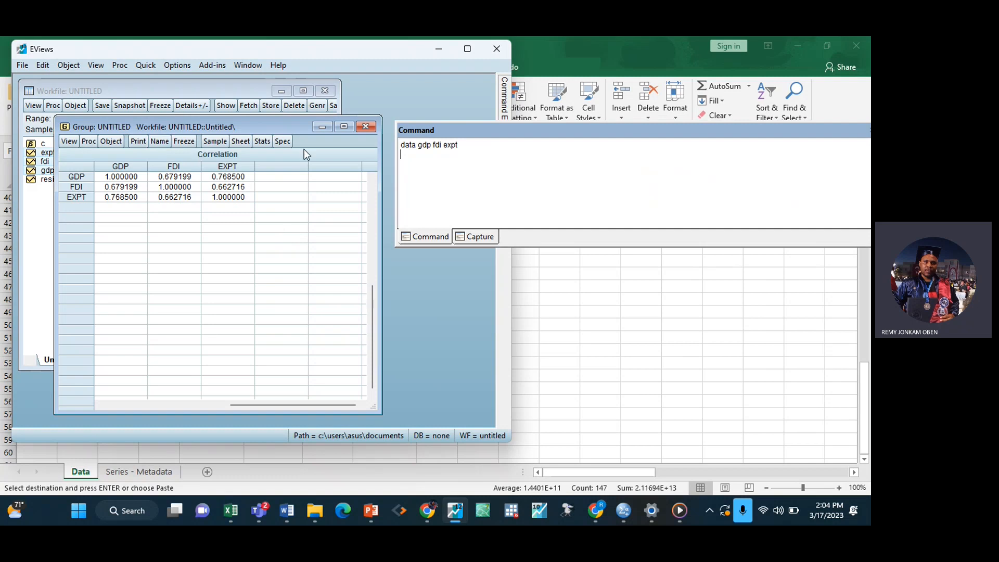
Close the untitled group showing the correlation matrix and confirm its deletion.
click(366, 127)
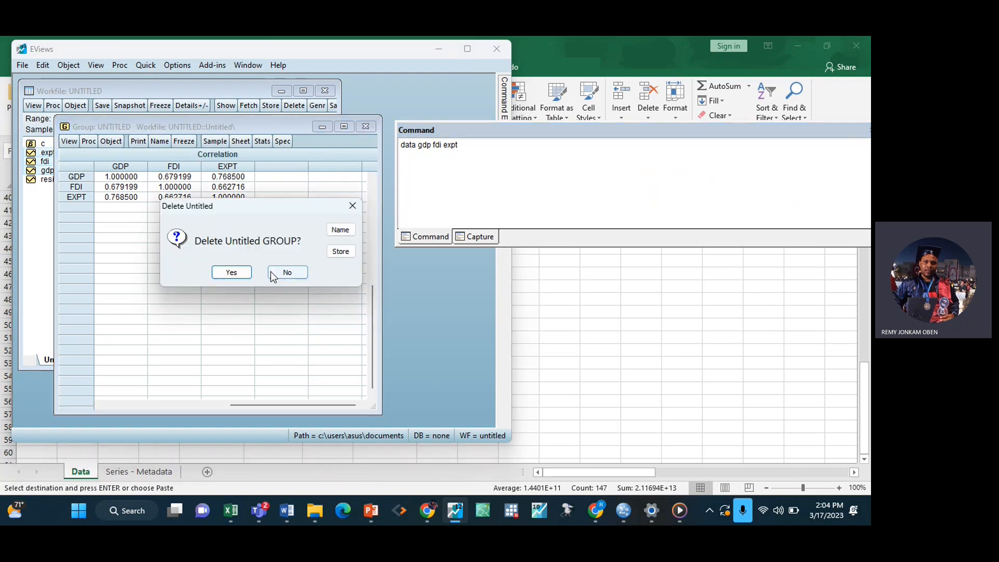
click(228, 272)
click(183, 205)
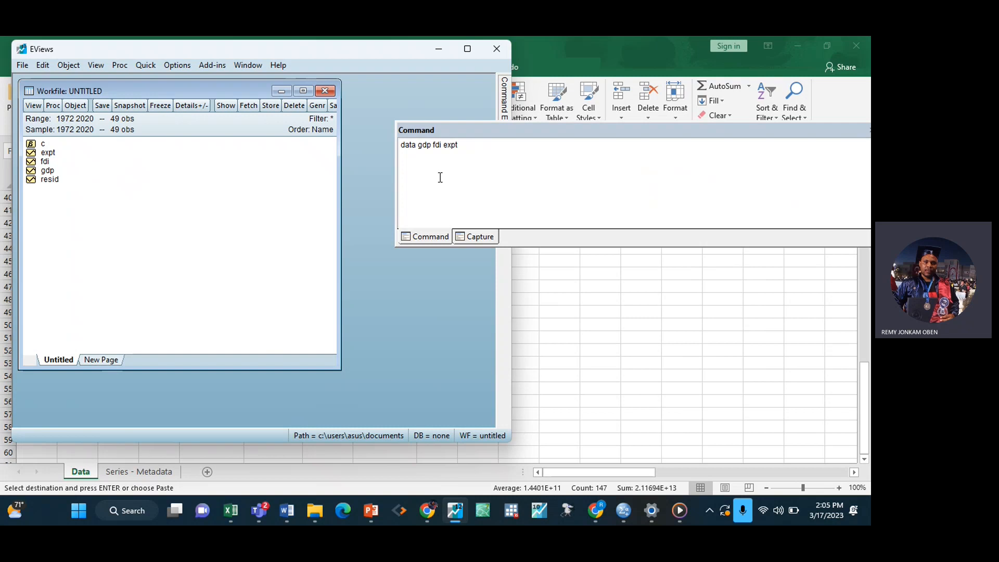
click(472, 146)
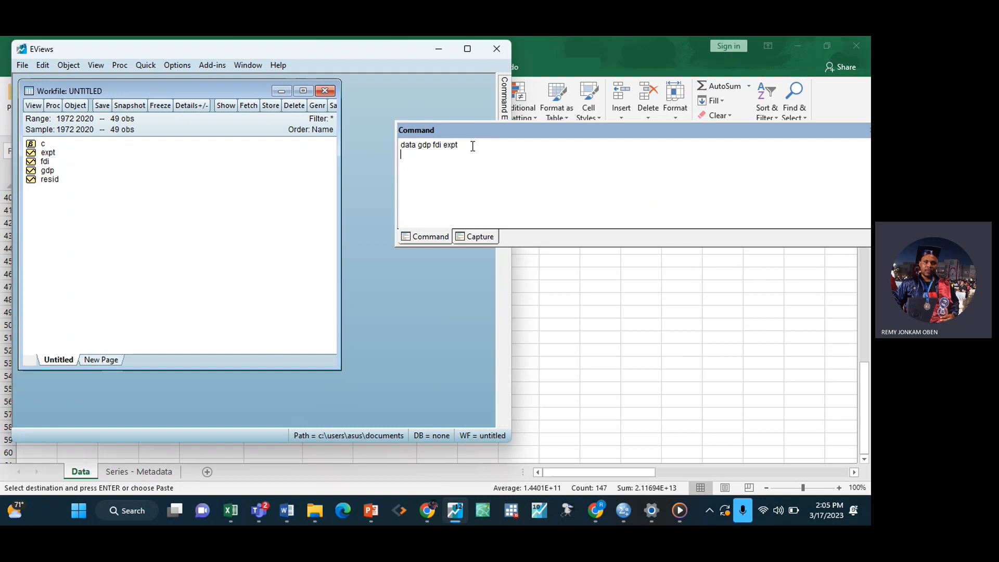
click(463, 147)
key(Return)
click(383, 86)
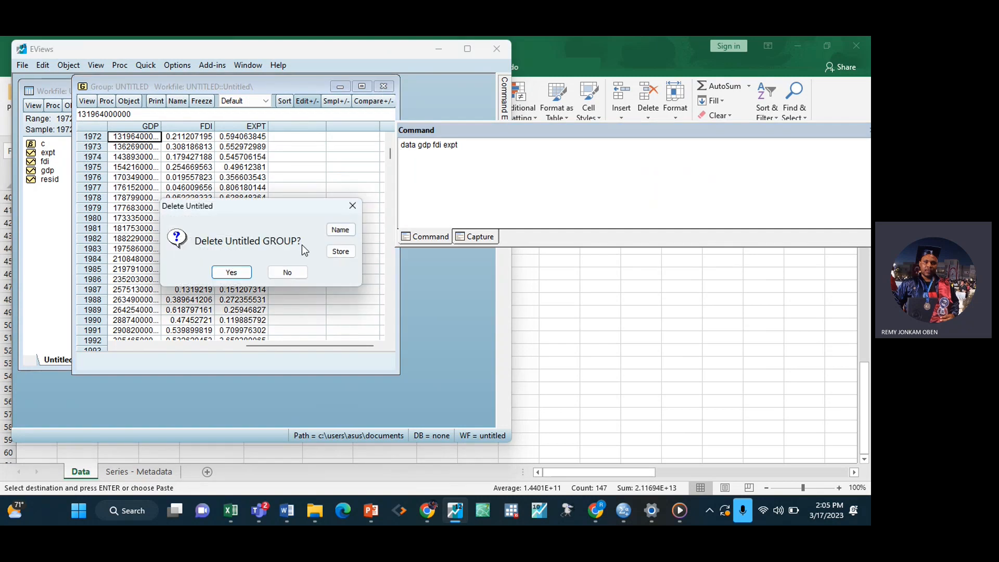
click(248, 271)
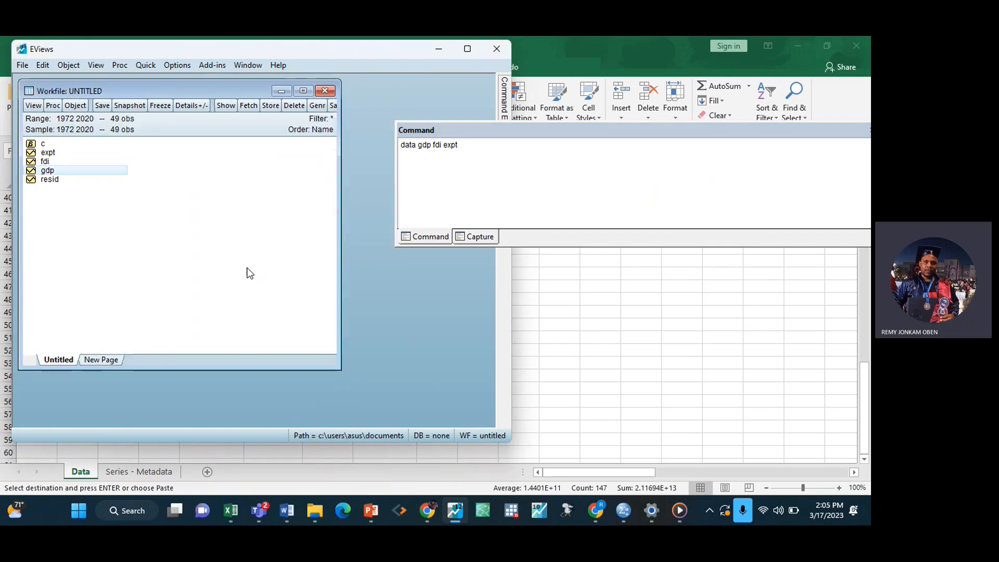
Generate the log of GDP with the command genr lngdp=log(gdp) and select the lngdp series in the workfile.
click(424, 154)
text(genr)
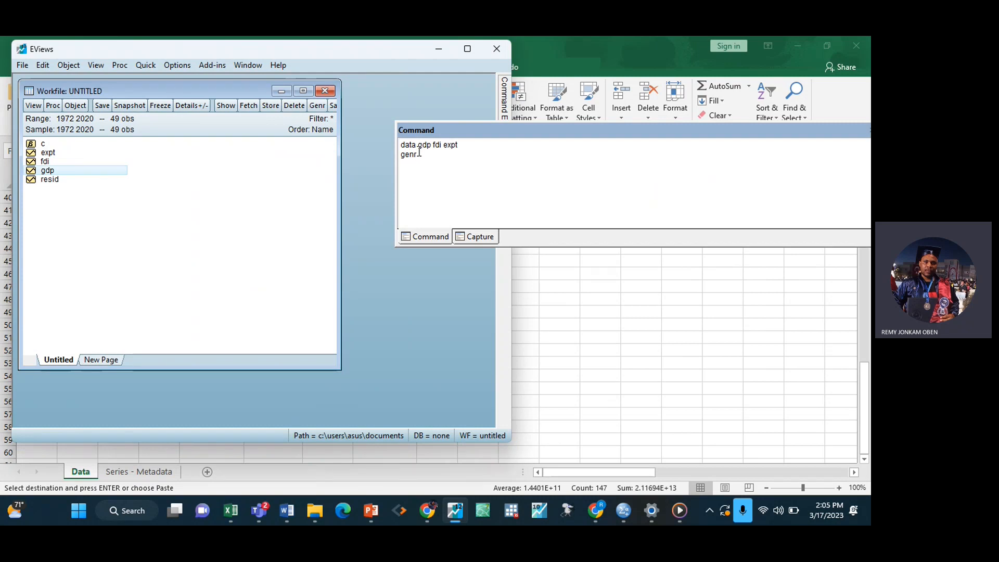
drag(416, 145, 399, 146)
click(423, 155)
text(ngdp)
text(=log(gdp))
key(Return)
click(49, 180)
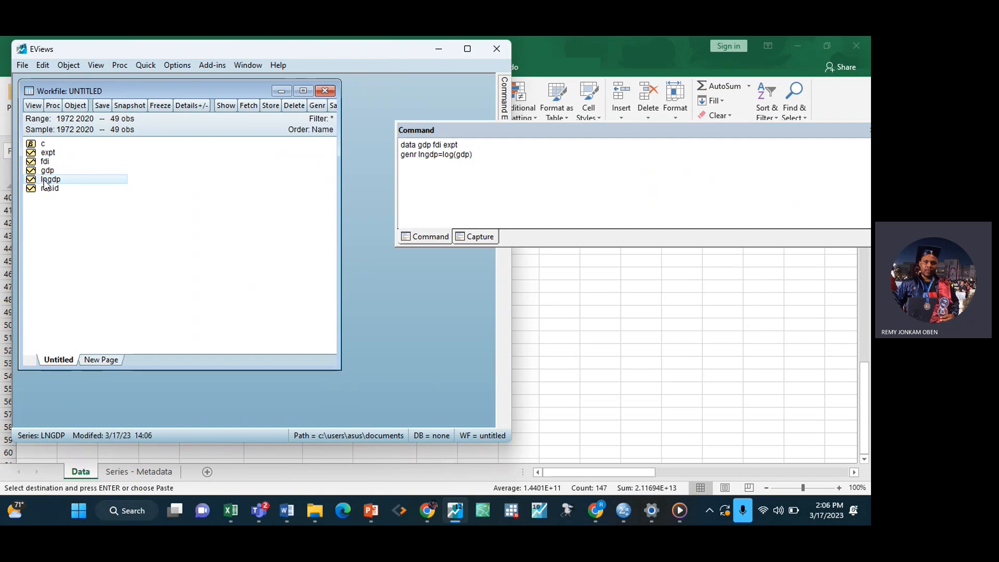
Generate the log of FDI with the command genr lnfdi=log(fdi).
click(406, 172)
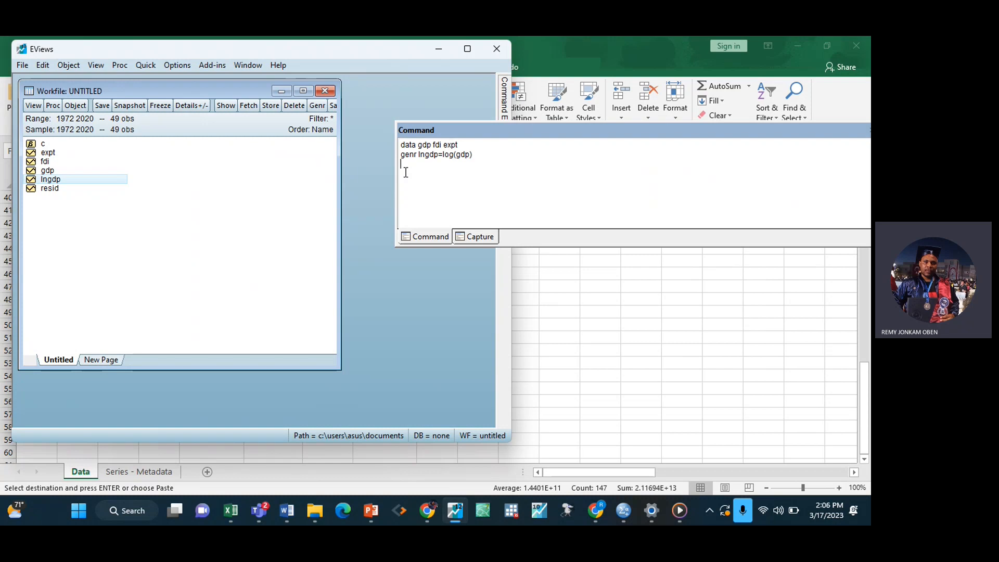
text(genr lnfdi=log(fdi))
key(Return)
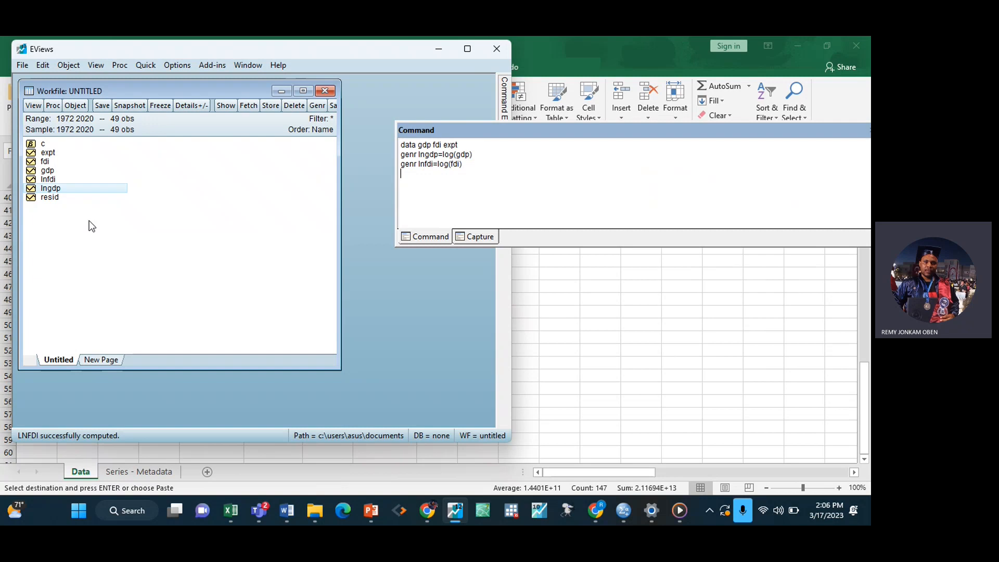
Edit the last genr command to read genr lnexpt=log(expt) and run it to generate the log of exports.
click(49, 153)
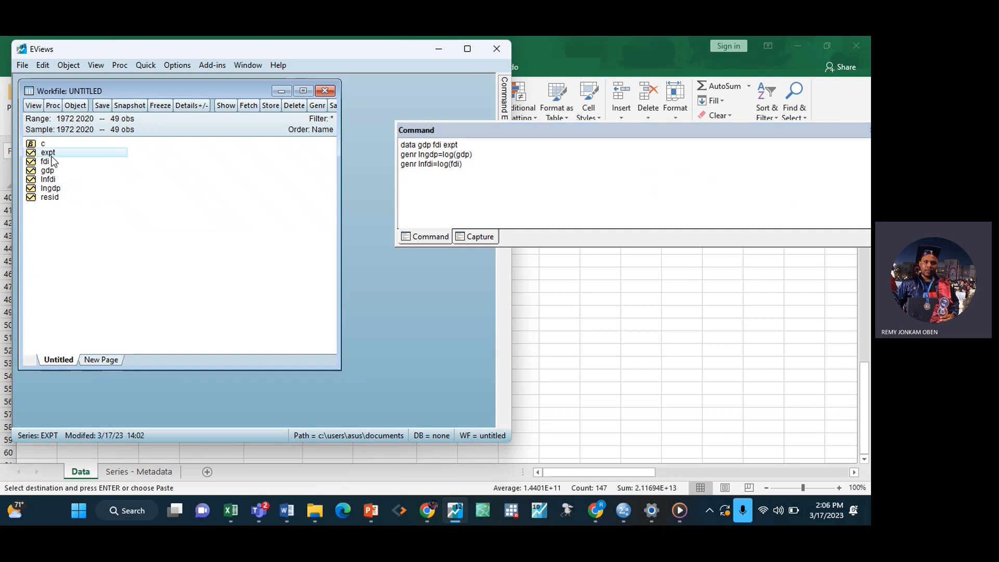
click(433, 169)
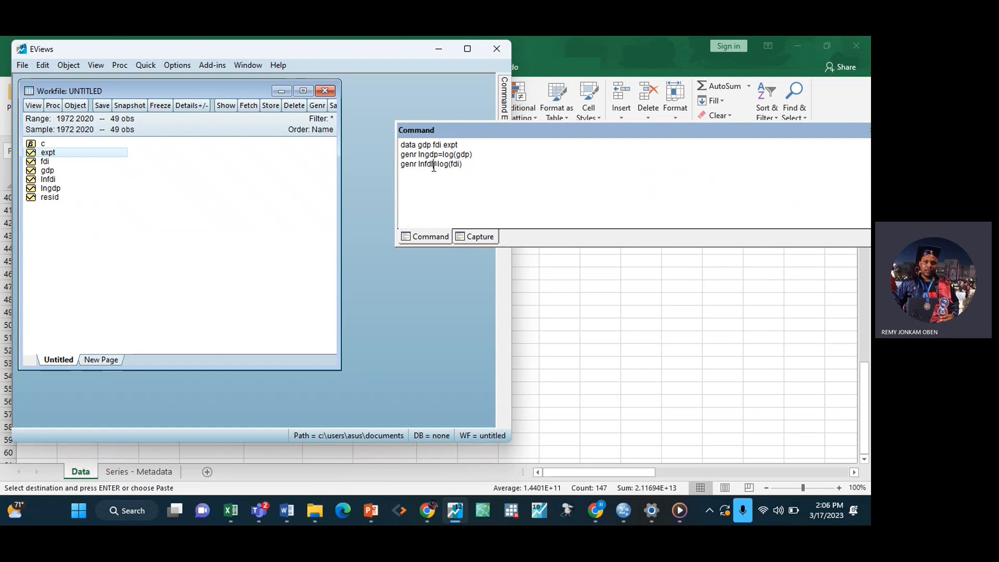
key(BackSpace)
key(BackSpace)
key(BackSpace)
text(expt)
click(467, 164)
key(BackSpace)
key(BackSpace)
key(BackSpace)
text(expt)
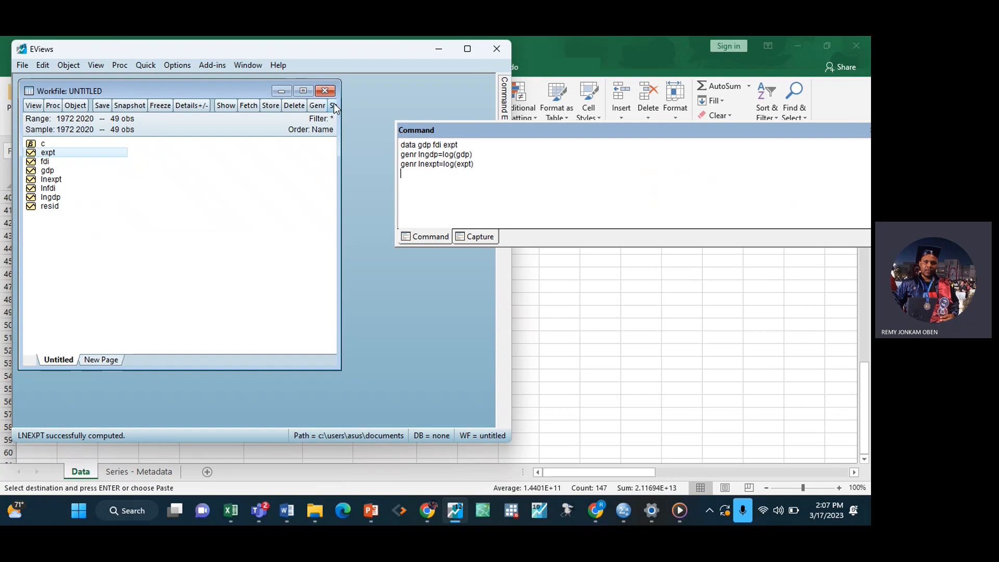
Close the untitled workfile without saving it and switch to Chrome.
click(325, 91)
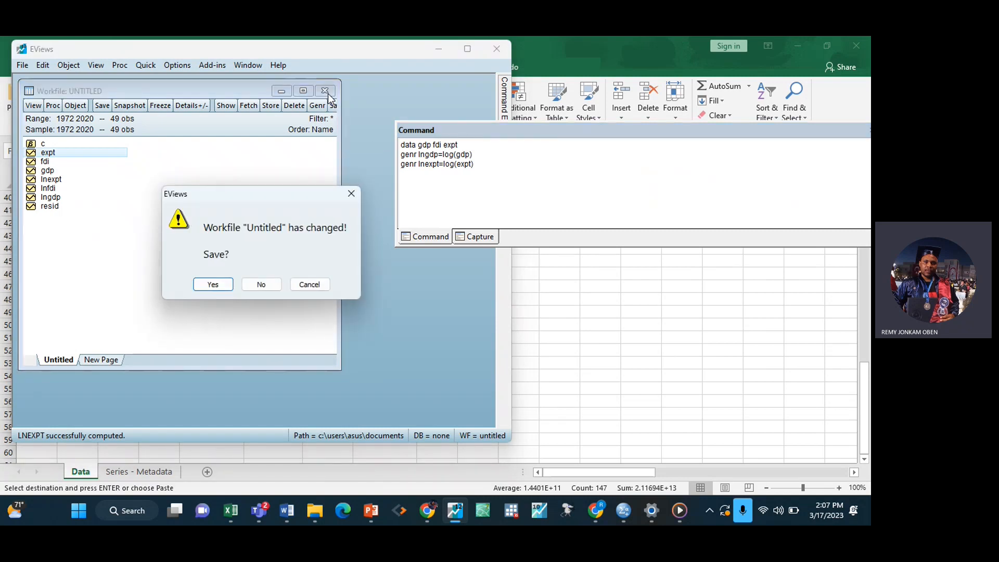
click(253, 284)
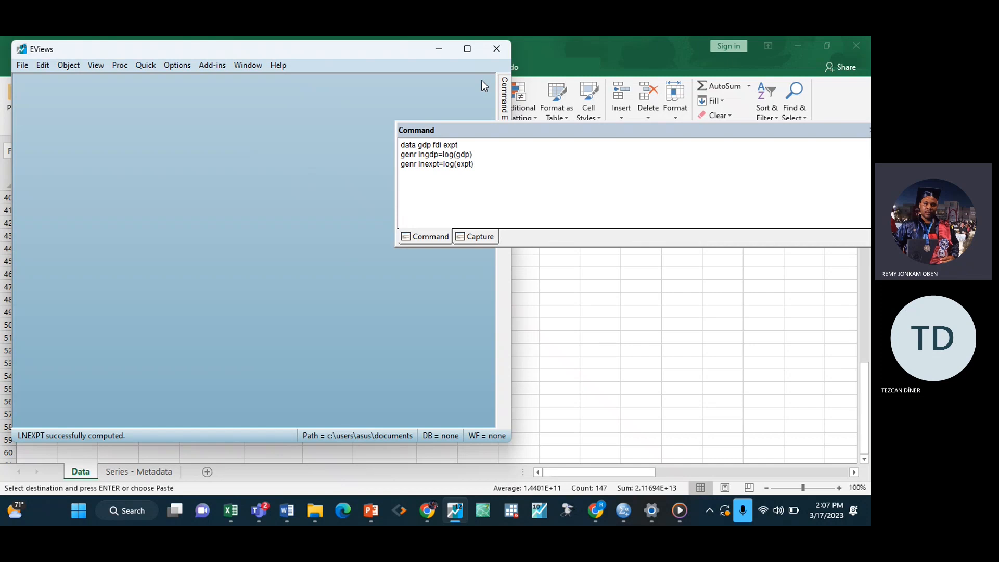
mouse_move(427, 511)
click(429, 427)
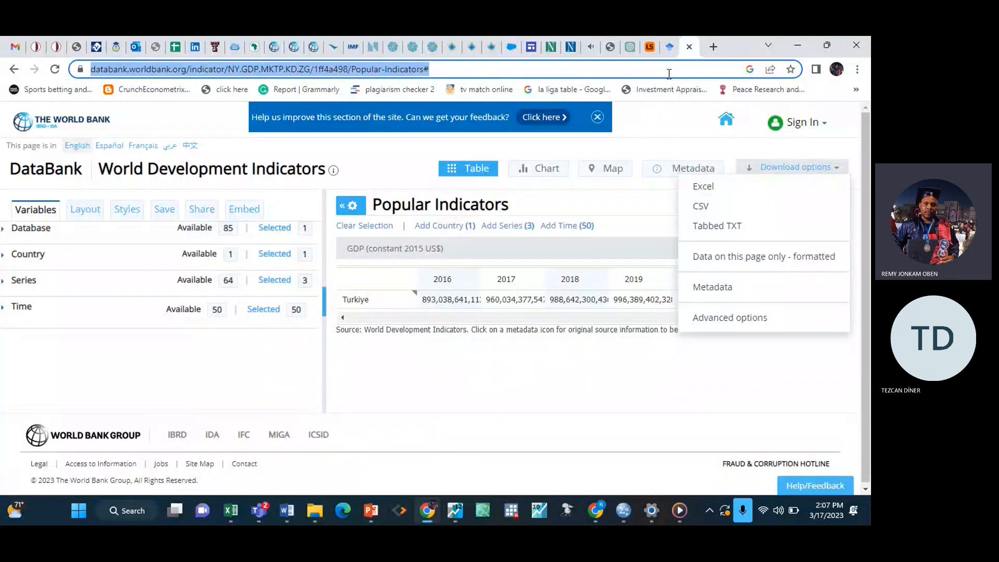
Search the web for yahoo finance and open the Yahoo Finance site.
text(yahoo )
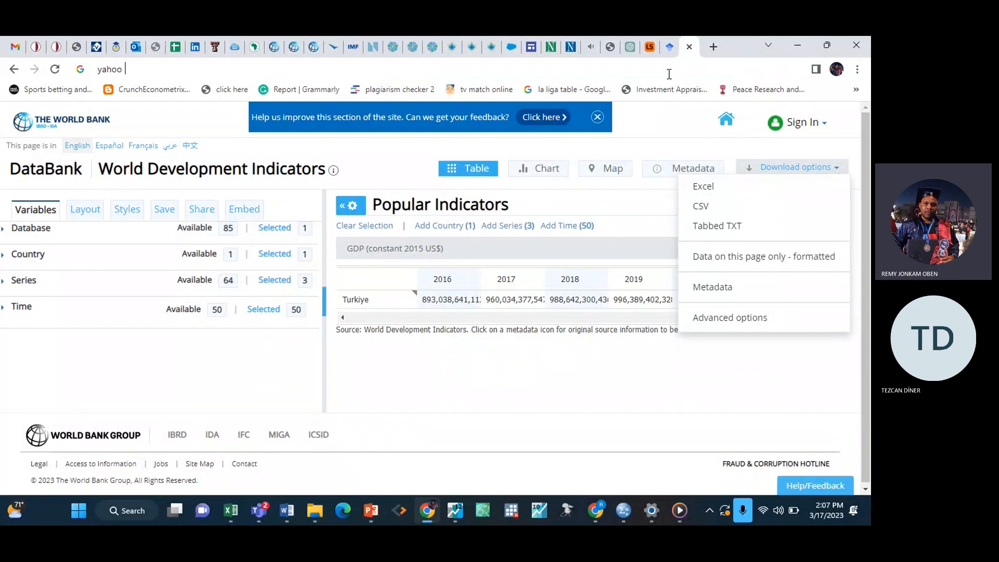
text(fi)
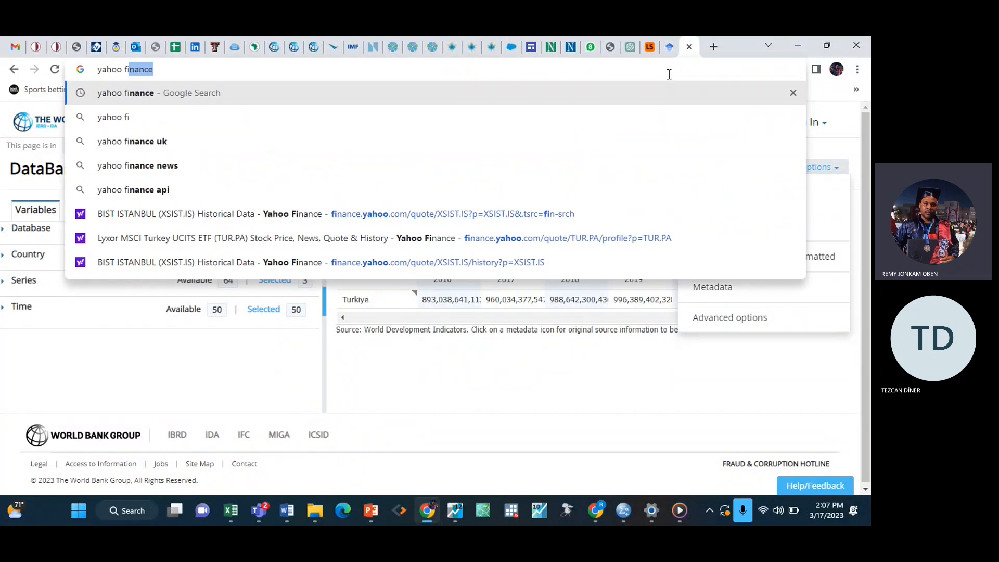
key(Return)
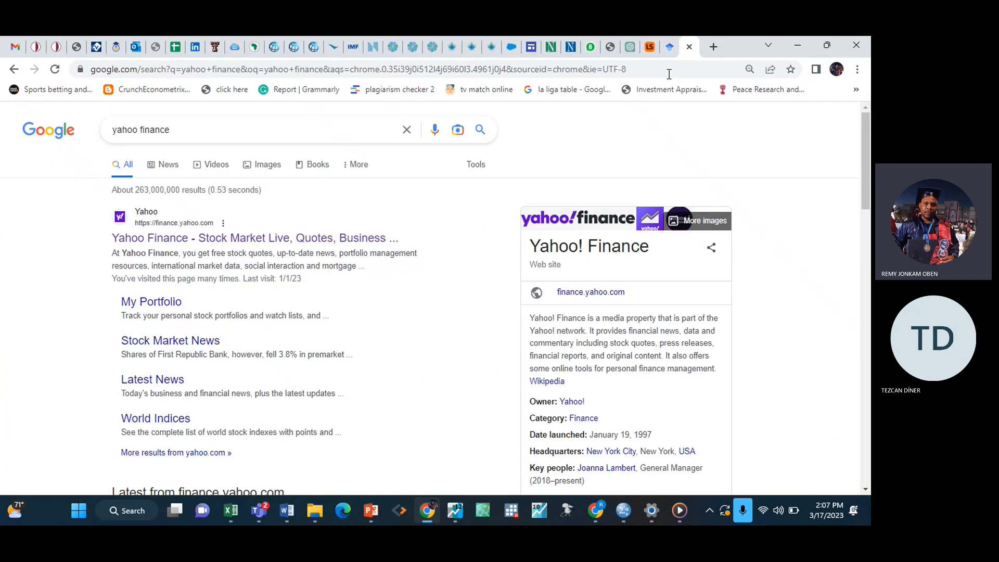
click(247, 240)
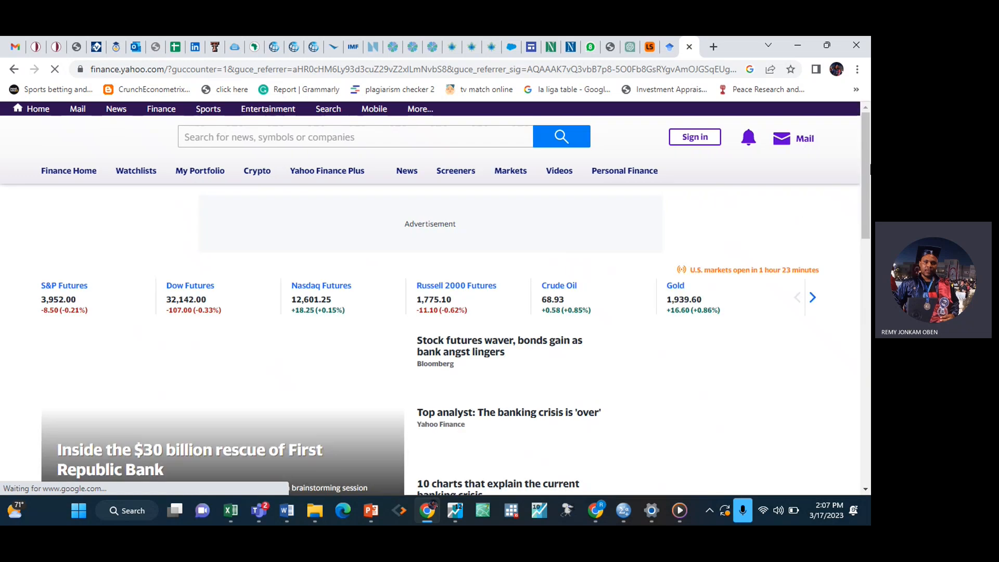
Search Yahoo Finance for meta, open the Meta Platforms, Inc. (META) quote and show its historical data.
scroll(867, 144, down, 3)
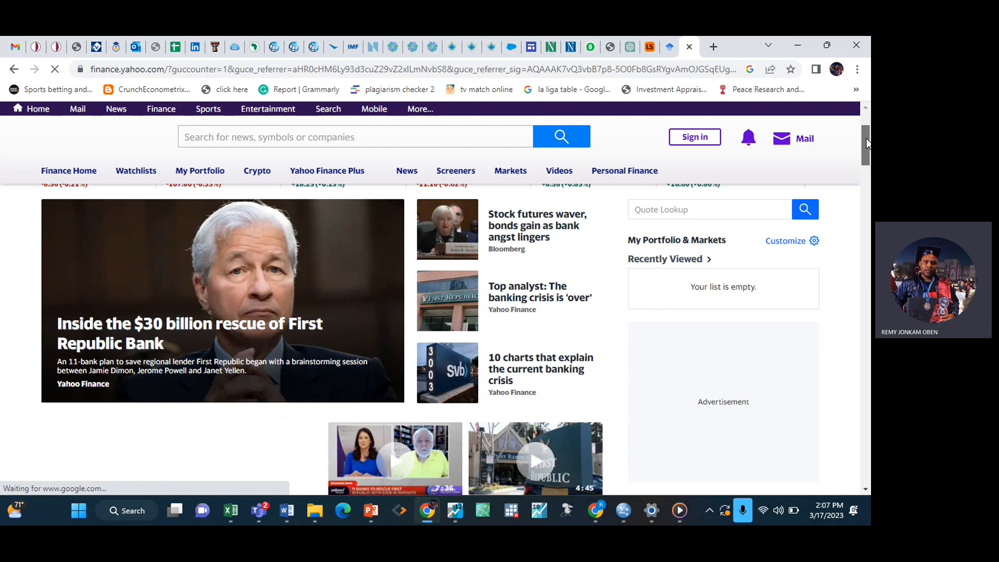
scroll(867, 144, up, 3)
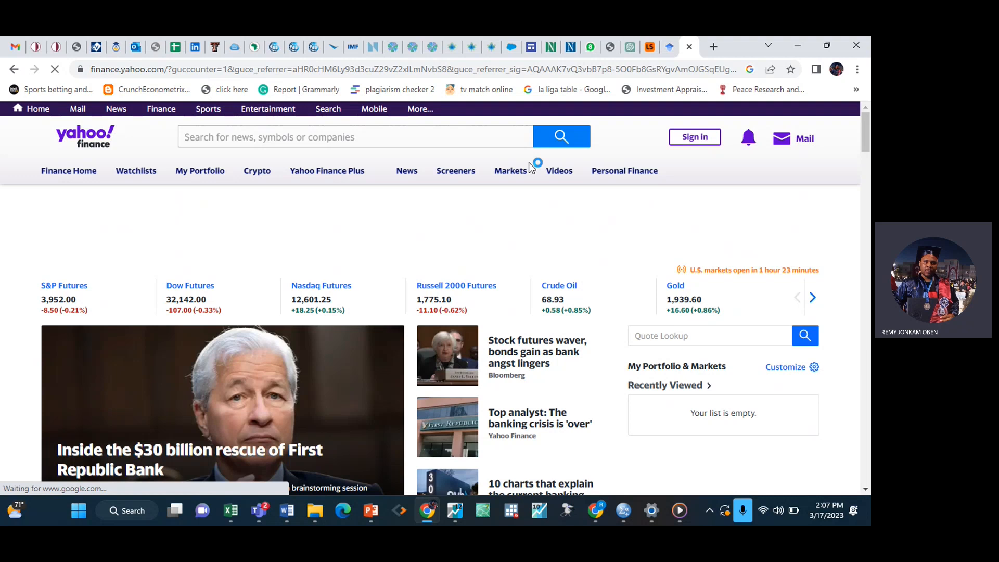
click(382, 135)
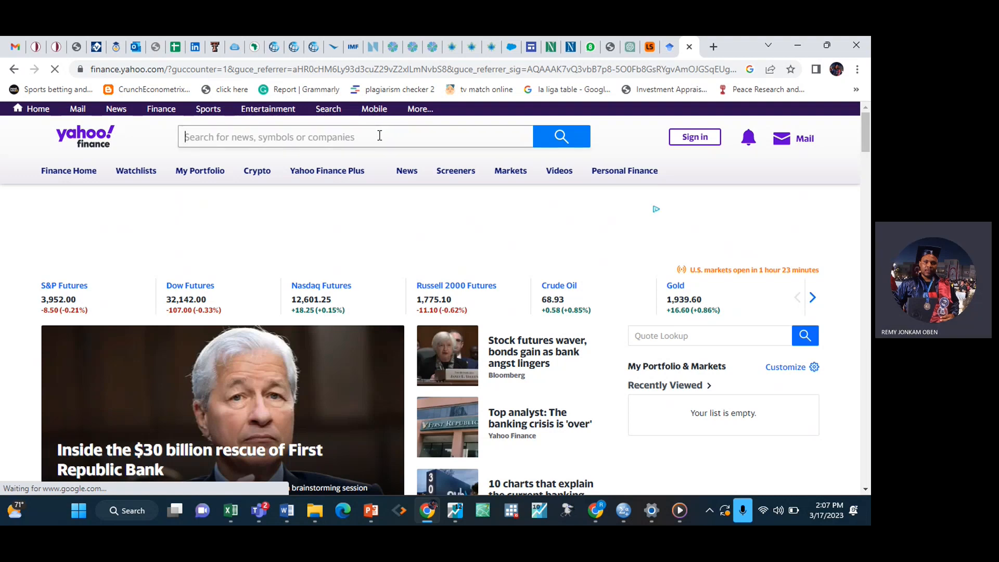
text(meta)
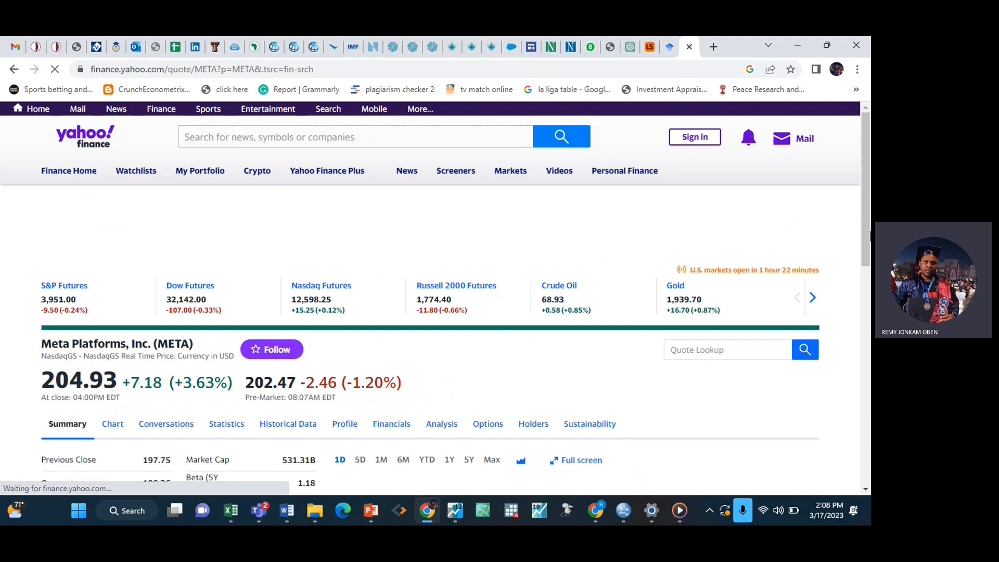
scroll(862, 268, down, 3)
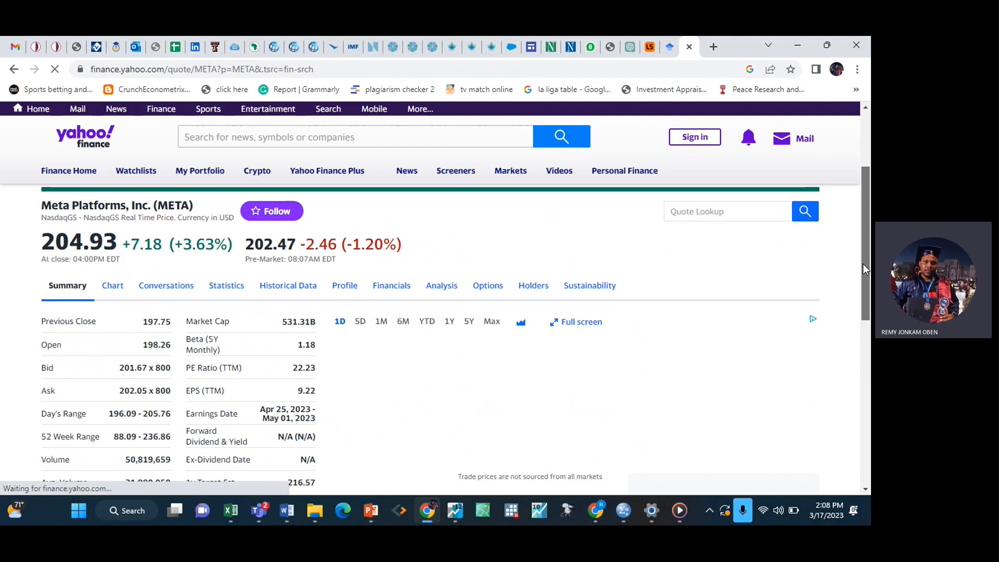
click(292, 289)
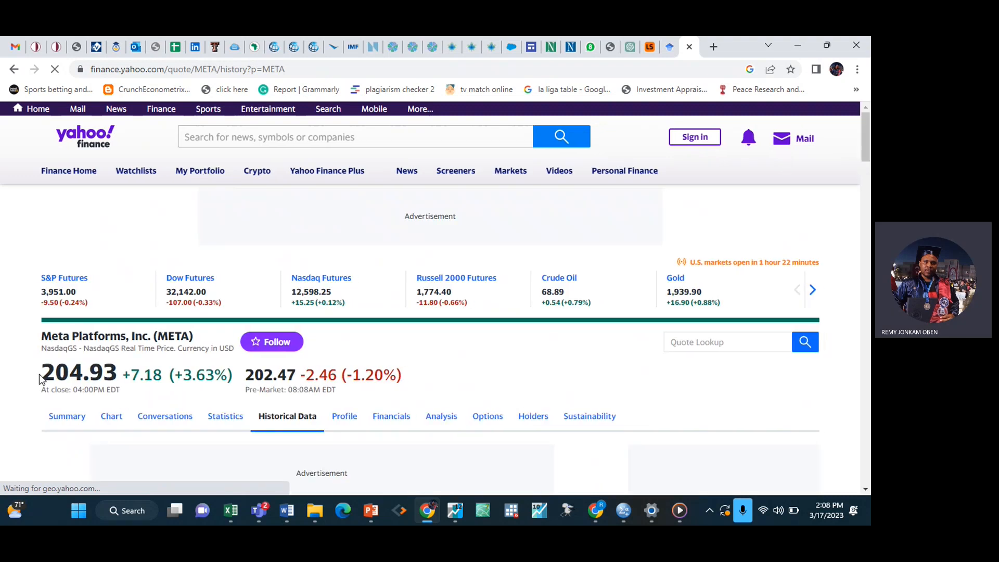
Examine the META quote and its table of daily historical prices.
drag(39, 373, 70, 378)
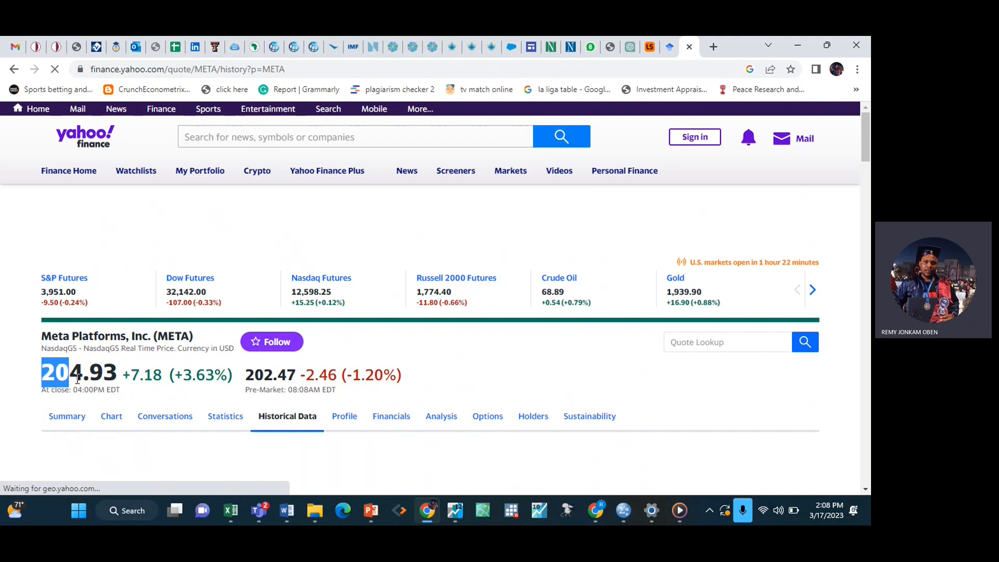
click(155, 399)
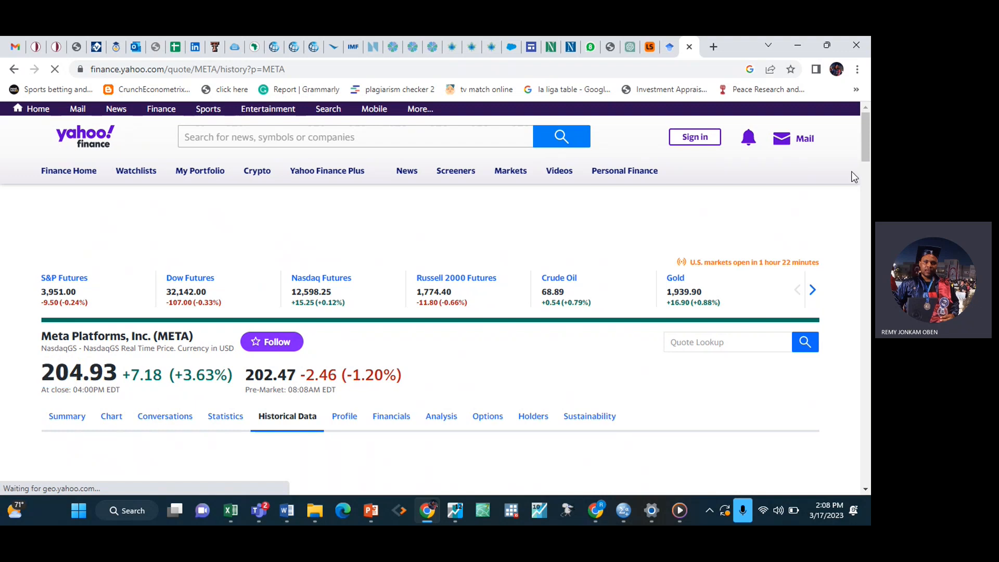
drag(865, 143, 864, 173)
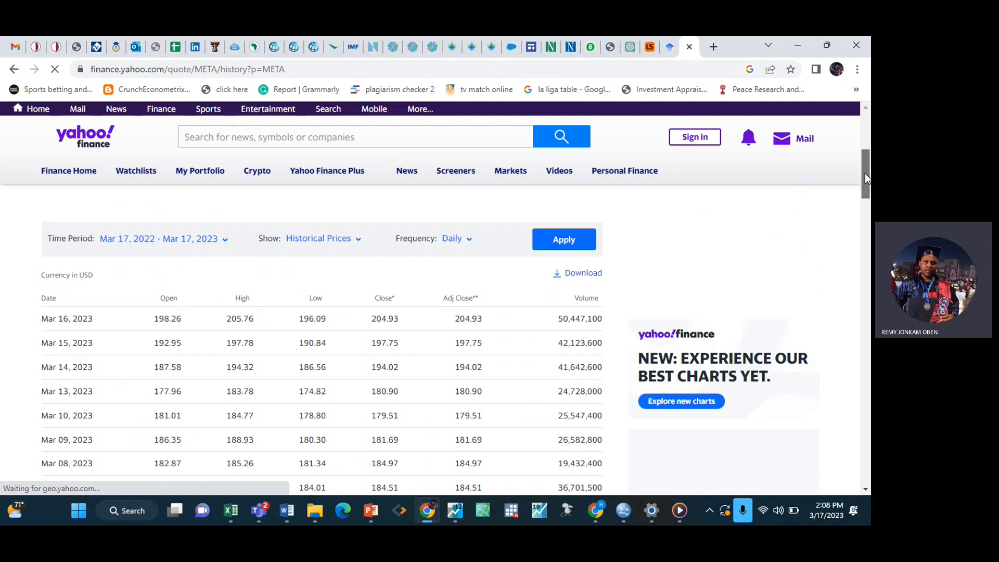
scroll(865, 174, down, 2)
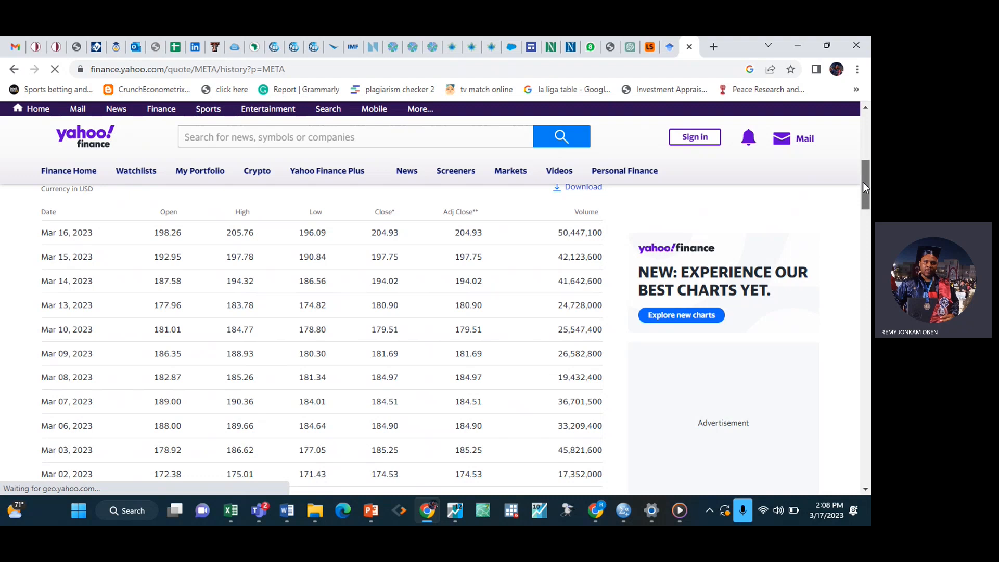
scroll(863, 182, up, 3)
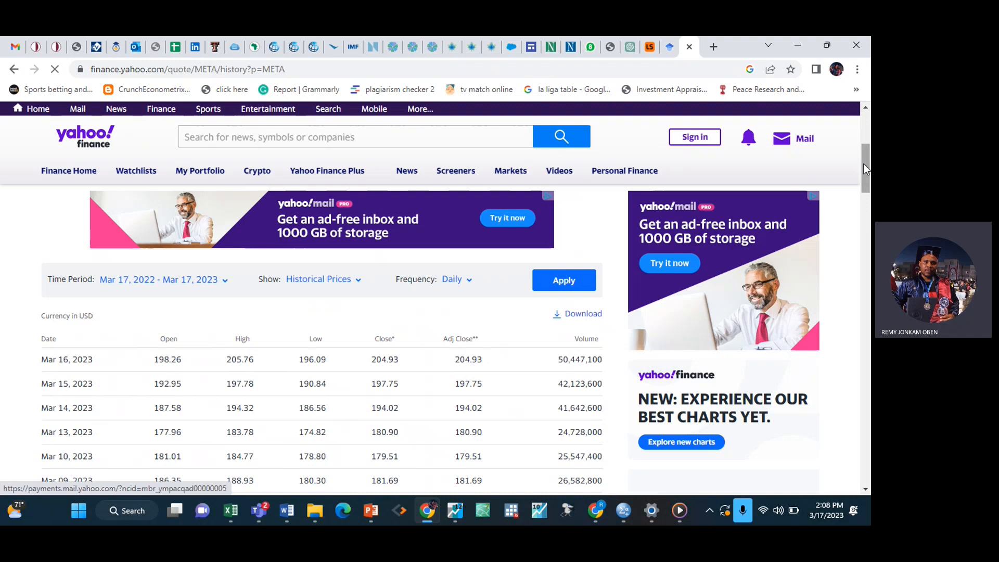
Review the time period, data type and frequency settings above META's historical price table.
drag(863, 164, 856, 197)
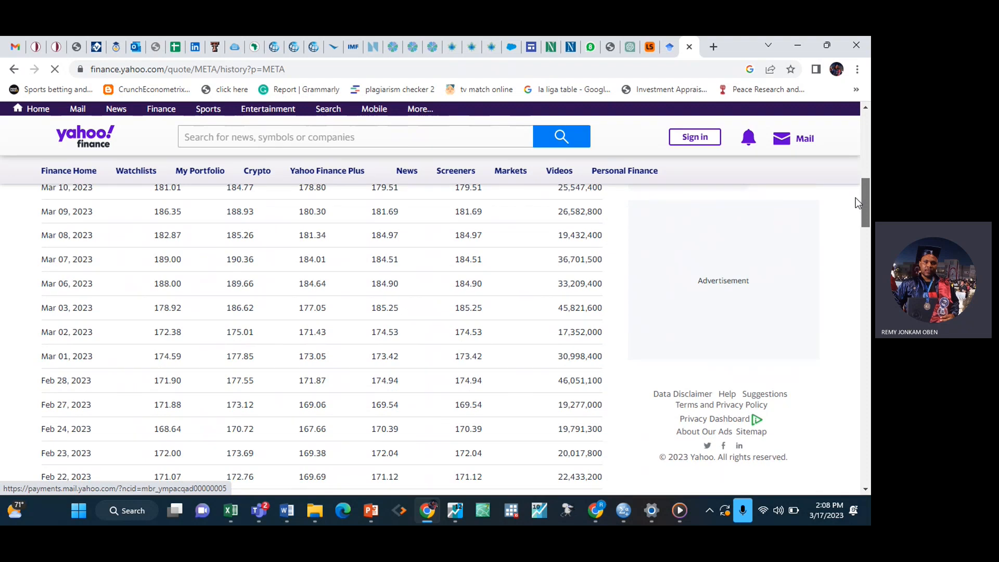
drag(855, 198, 868, 93)
drag(865, 137, 863, 158)
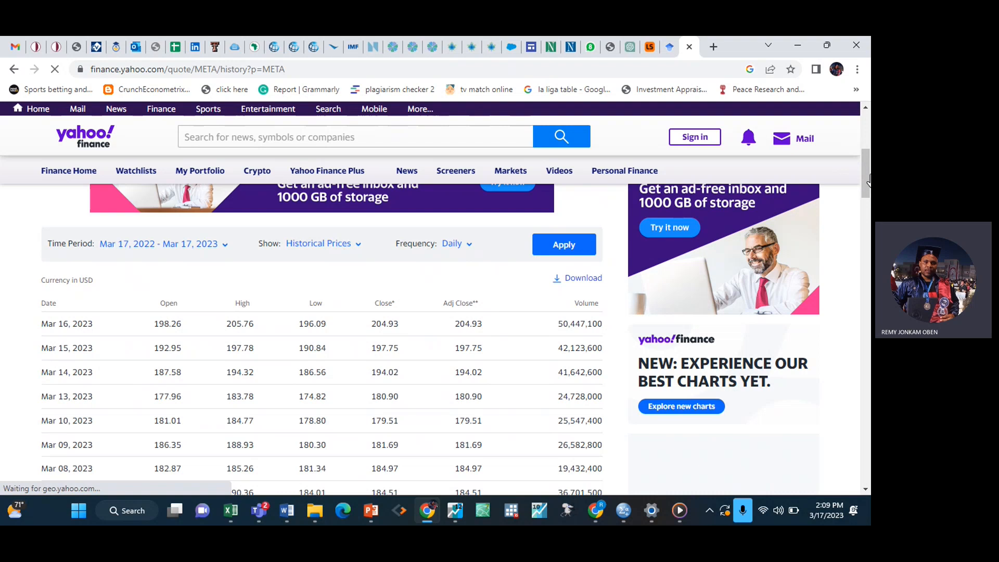
drag(865, 181, 870, 178)
click(774, 359)
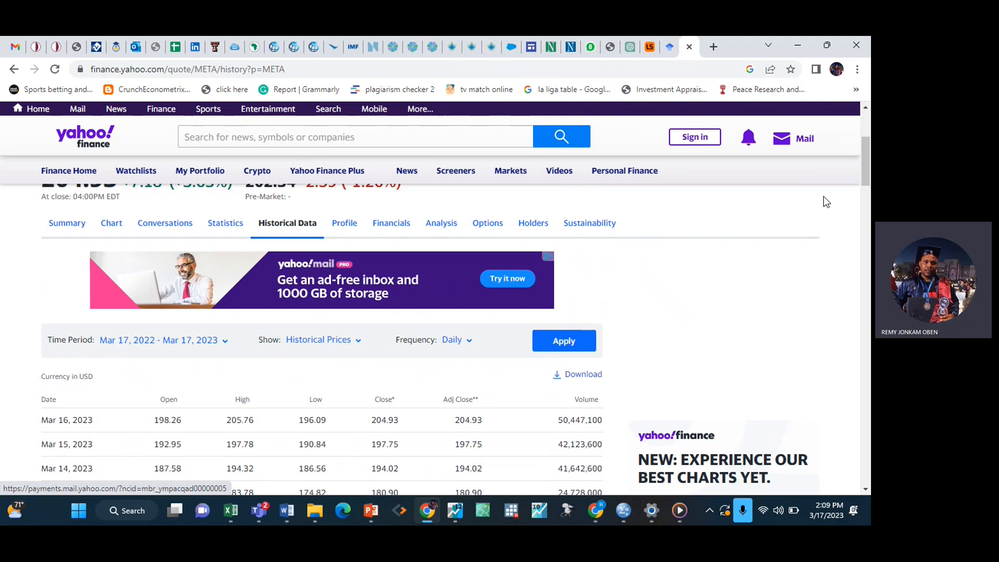
drag(866, 166, 867, 169)
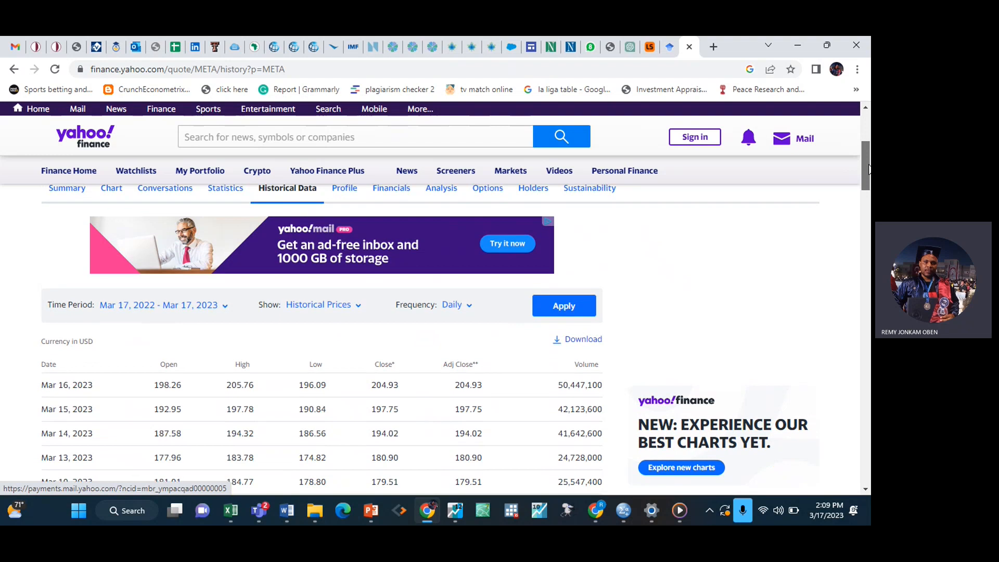
double_click(225, 315)
triple_click(224, 315)
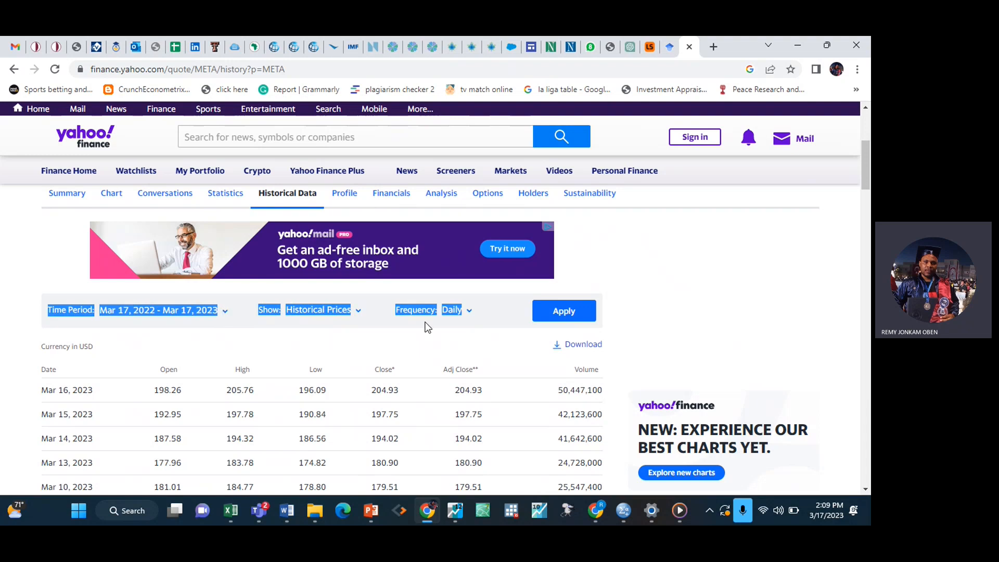
click(742, 295)
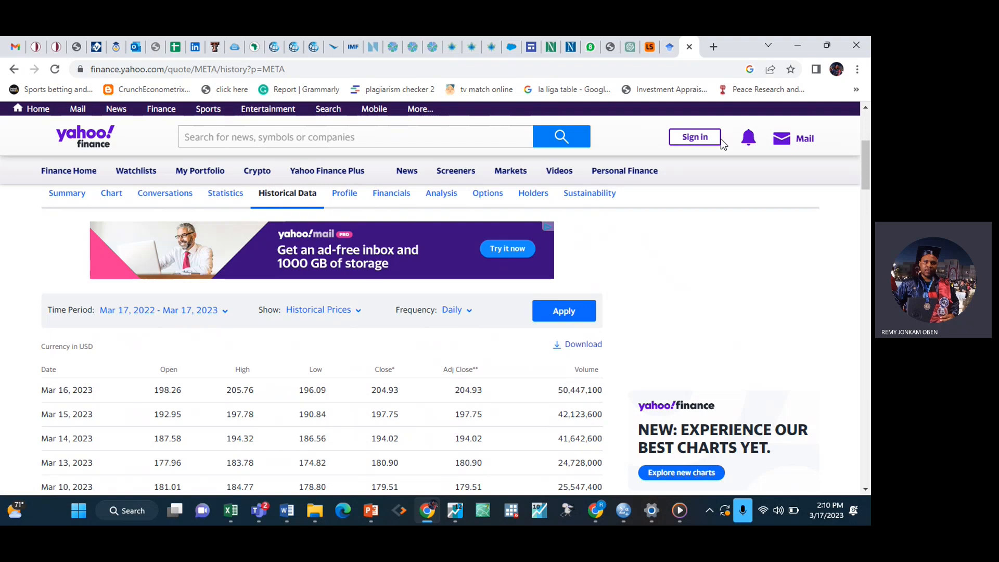
Minimise the browser and close EViews.
click(796, 54)
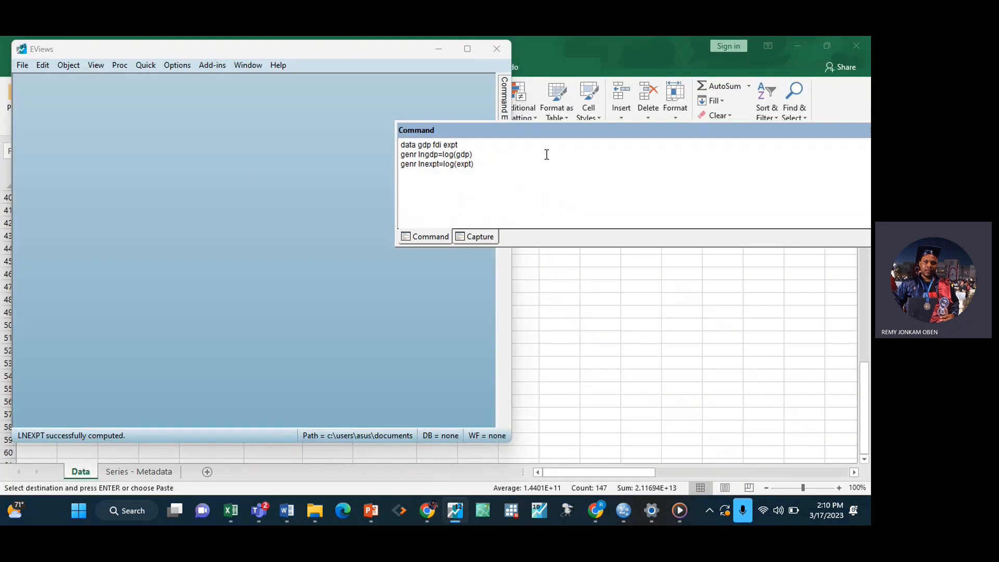
drag(553, 134, 411, 142)
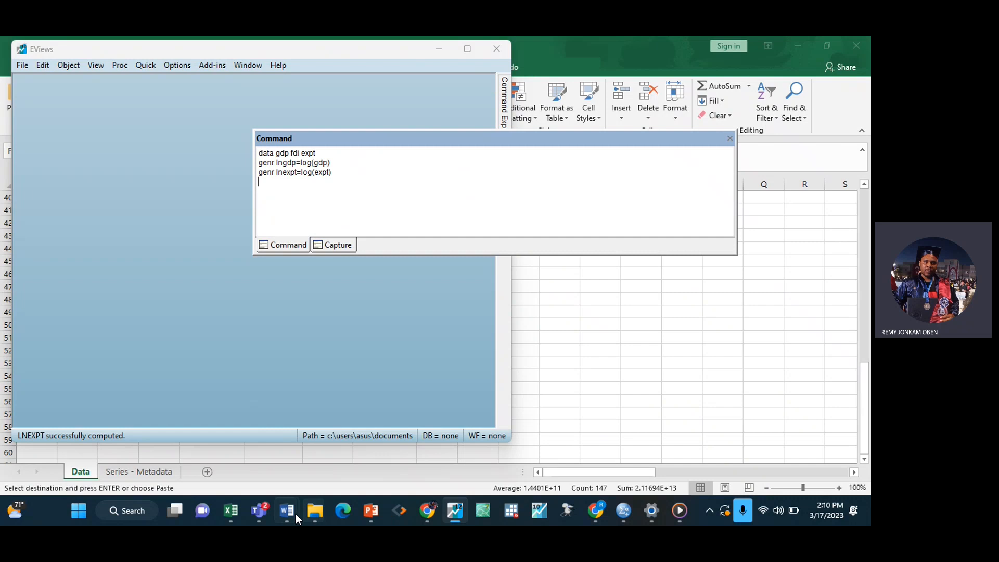
right_click(464, 521)
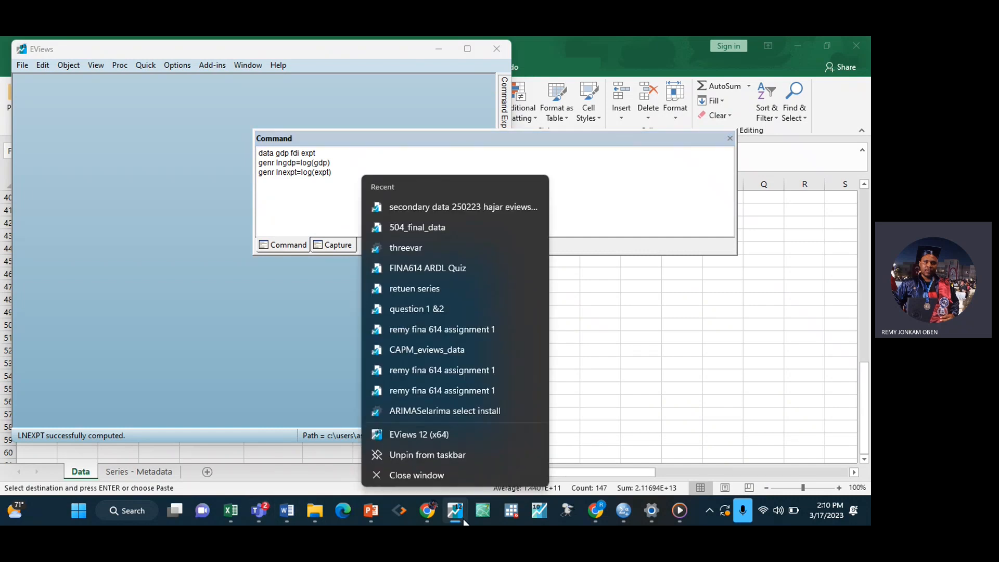
click(423, 475)
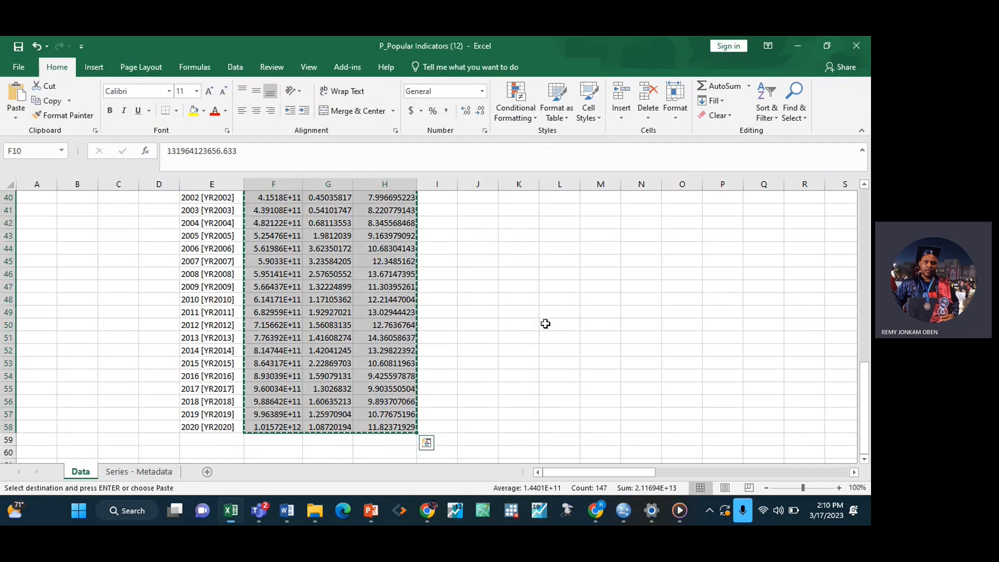
Minimise the P_Popular Indicators (12) workbook and open the FINA 614 folder on the desktop.
key(BackSpace)
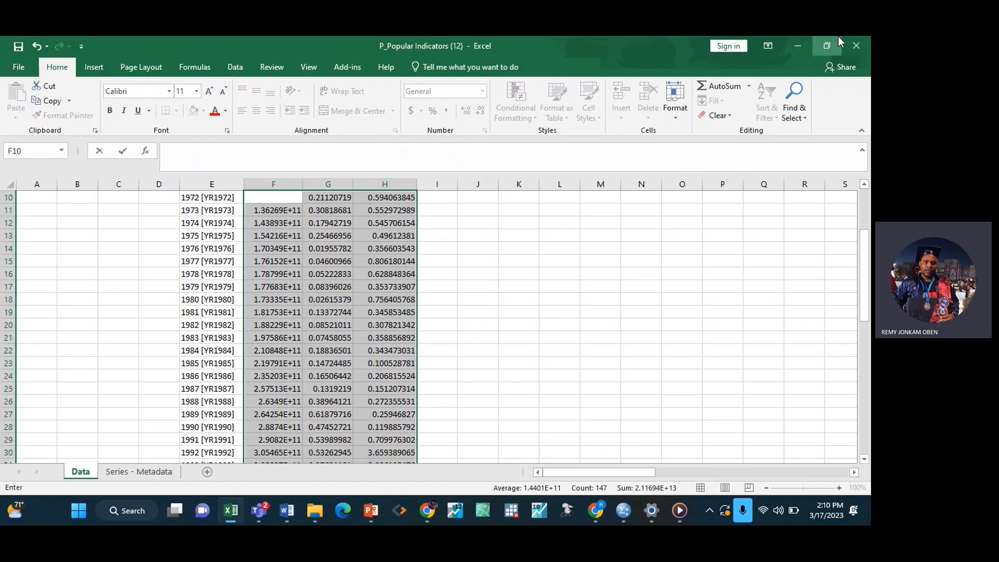
click(798, 45)
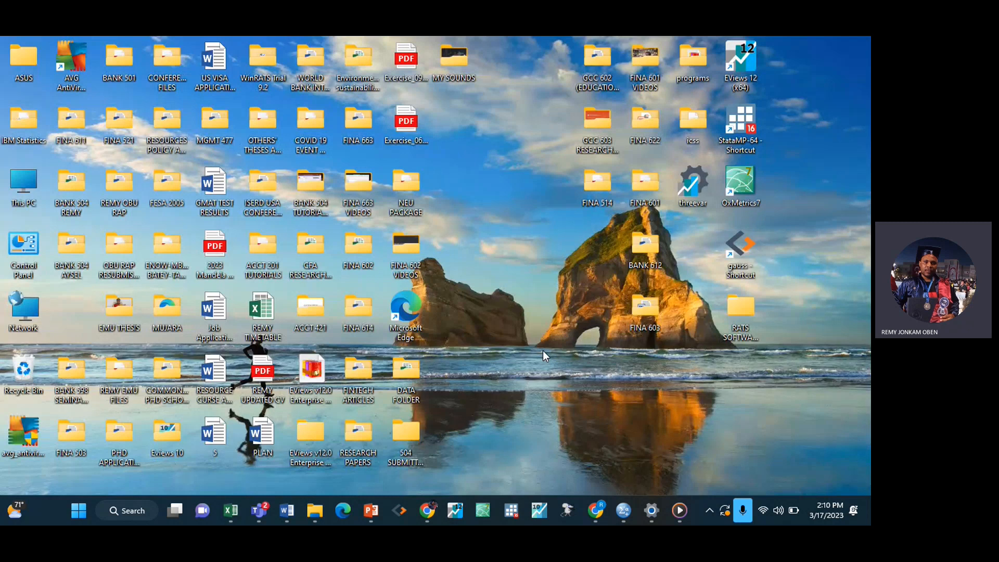
double_click(354, 322)
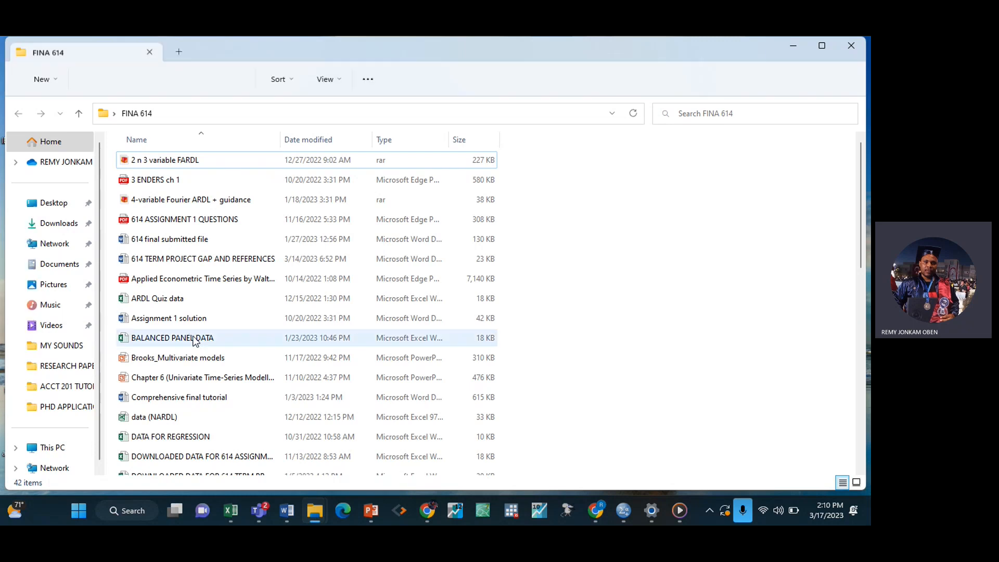
drag(860, 204, 850, 143)
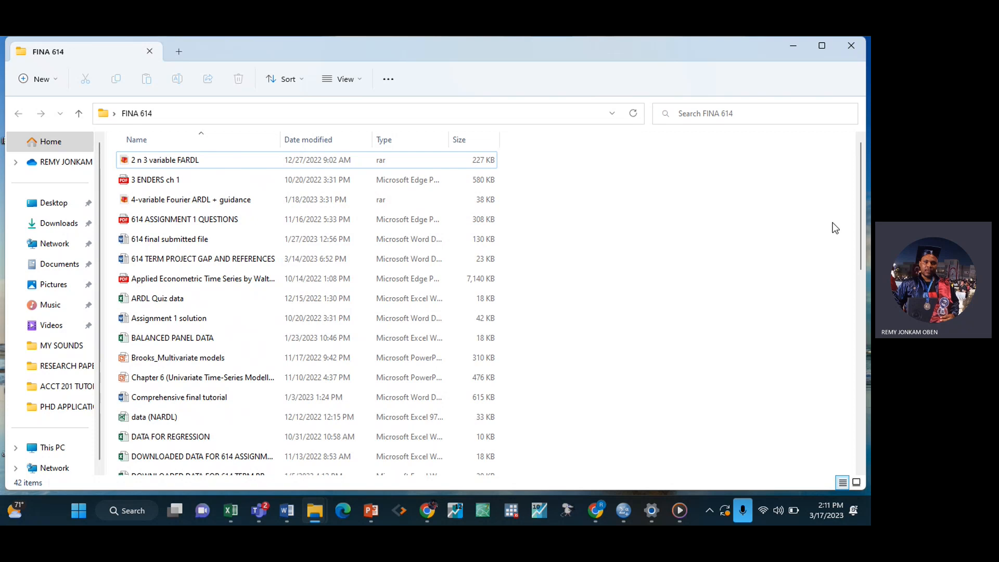
scroll(859, 227, down, 1)
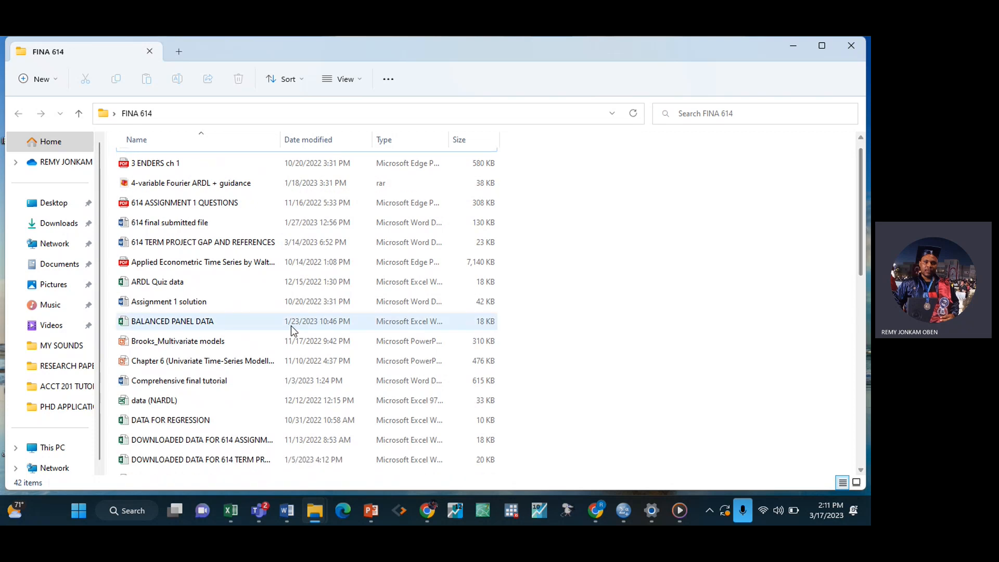
Try to open the BALANCED PANEL DATA workbook from the FINA 614 folder.
double_click(215, 319)
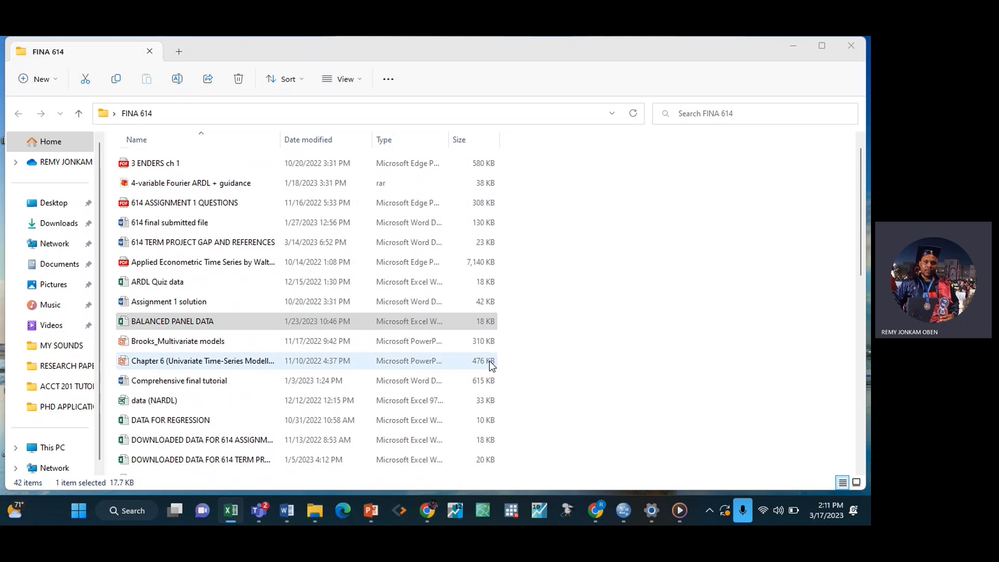
double_click(194, 321)
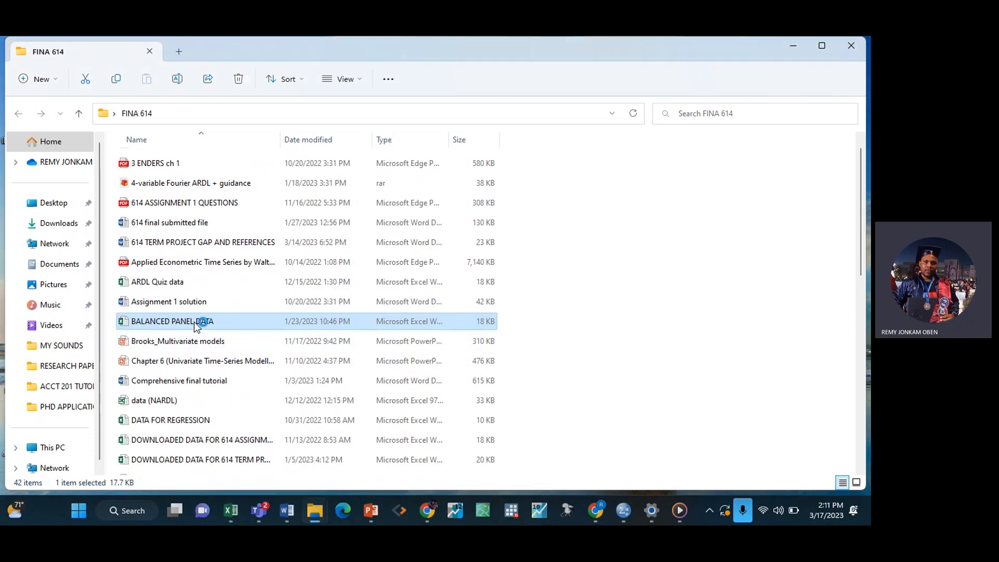
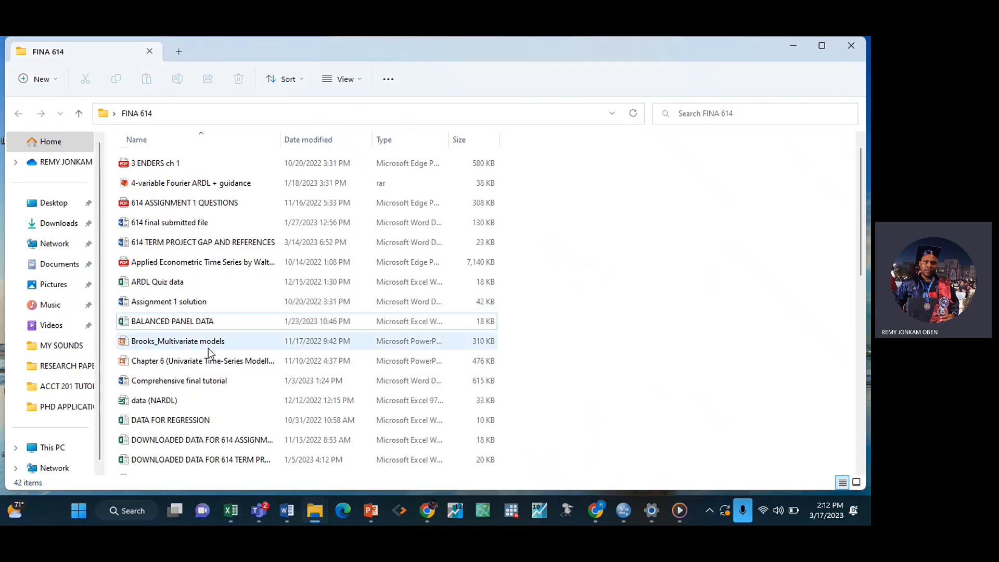
click(188, 325)
double_click(188, 326)
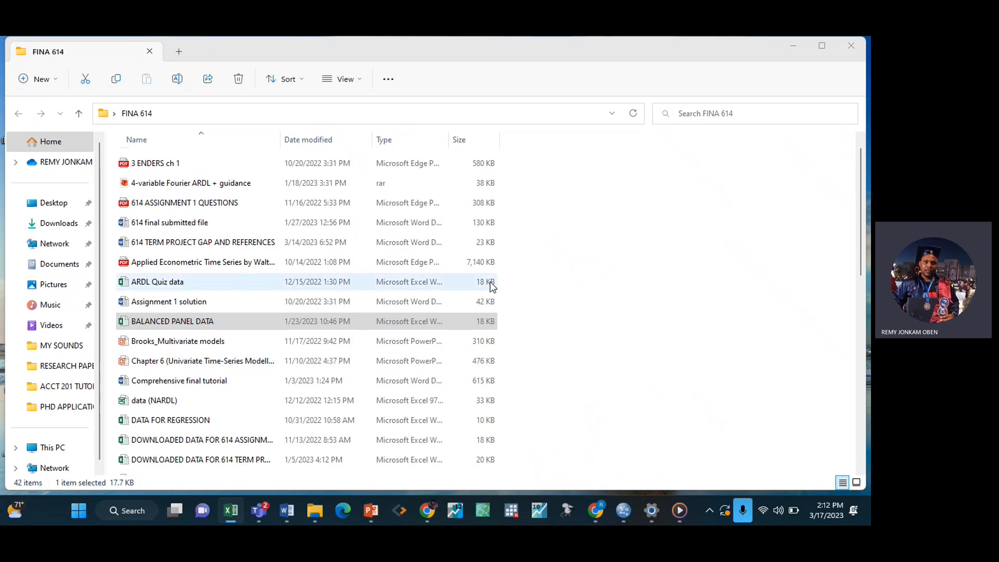
Return to the FINA 614 folder, open the BALANCED PANEL DATA workbook from it and bring its Excel window to the front.
click(799, 47)
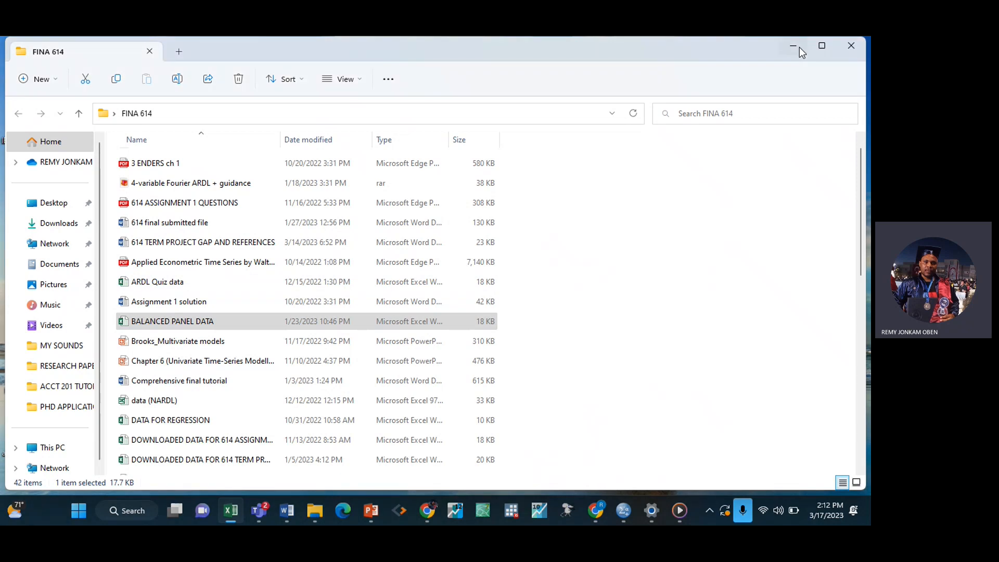
click(798, 47)
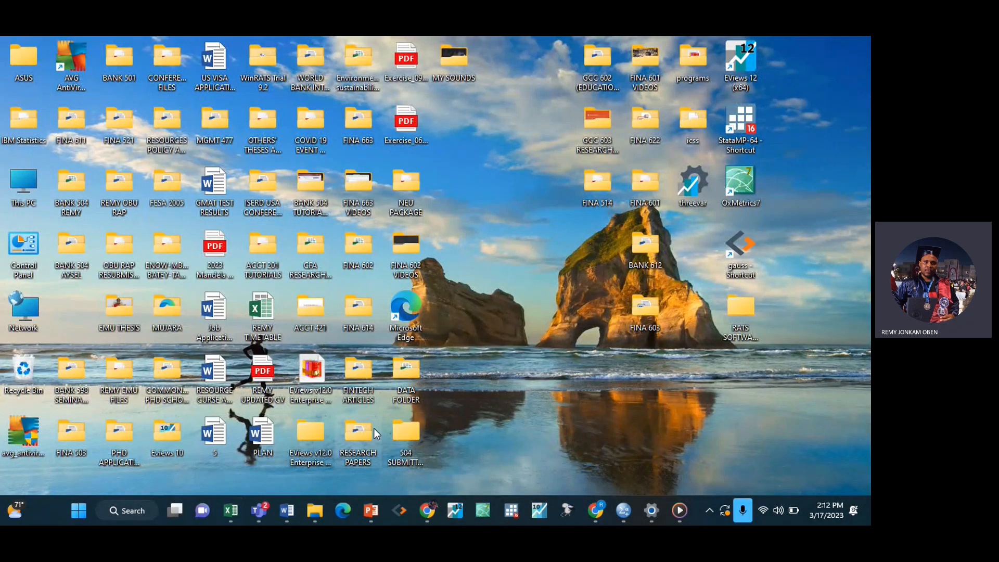
click(290, 508)
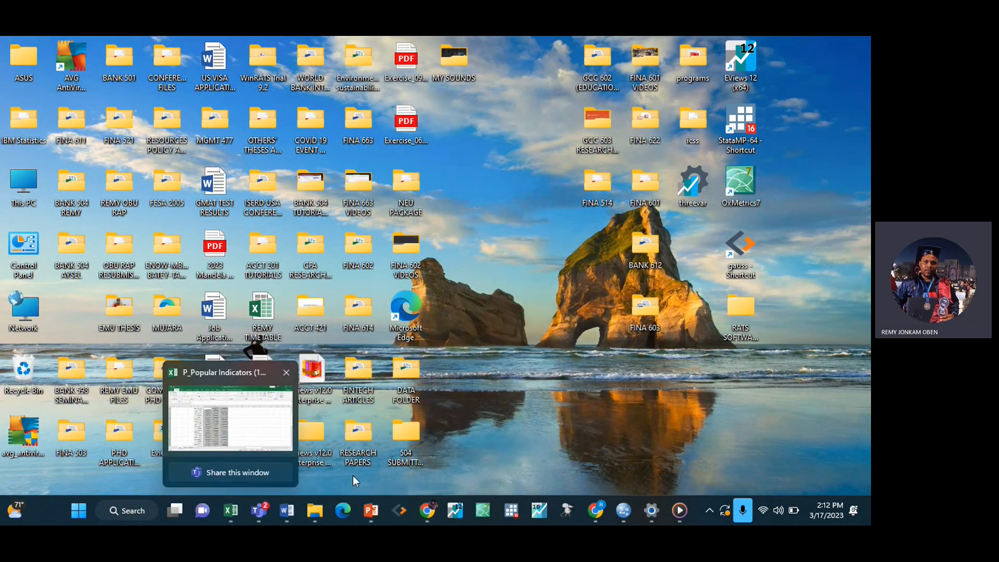
mouse_move(315, 509)
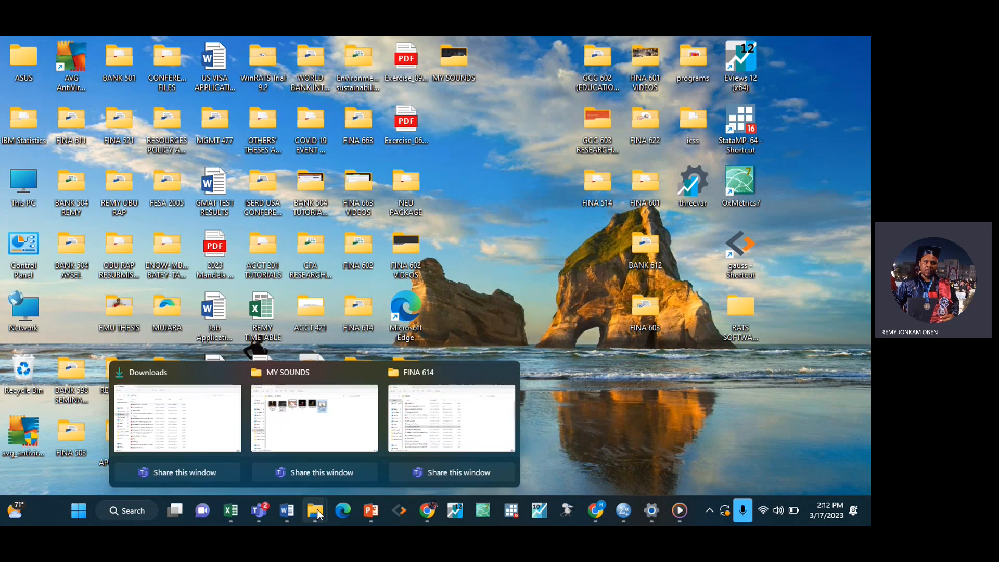
click(441, 424)
double_click(188, 323)
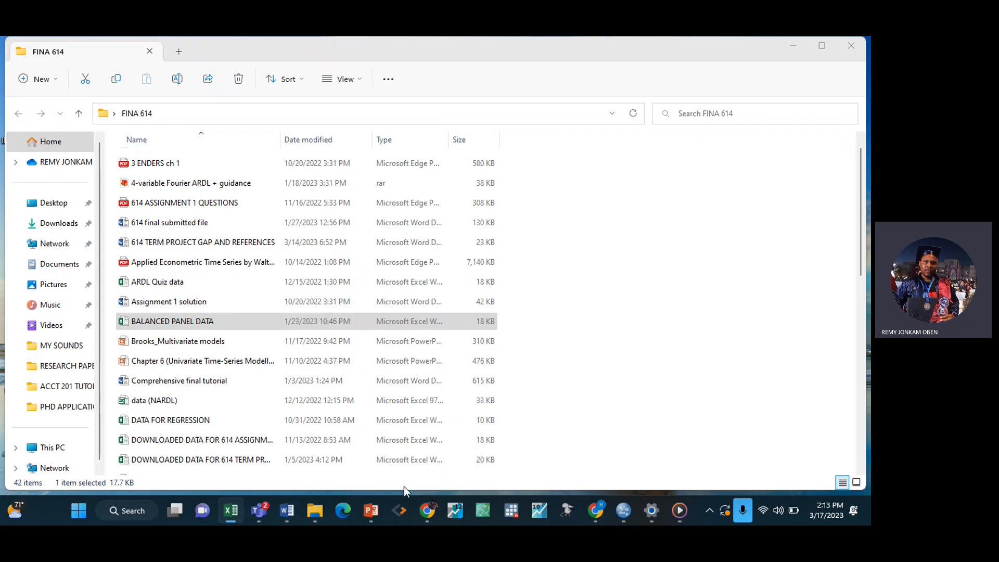
mouse_move(289, 512)
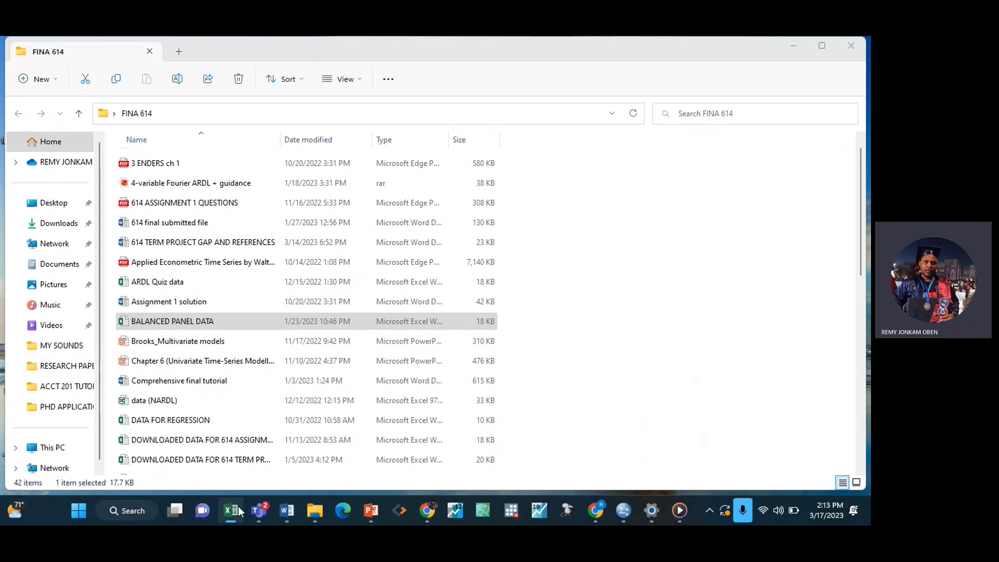
mouse_move(238, 506)
click(254, 442)
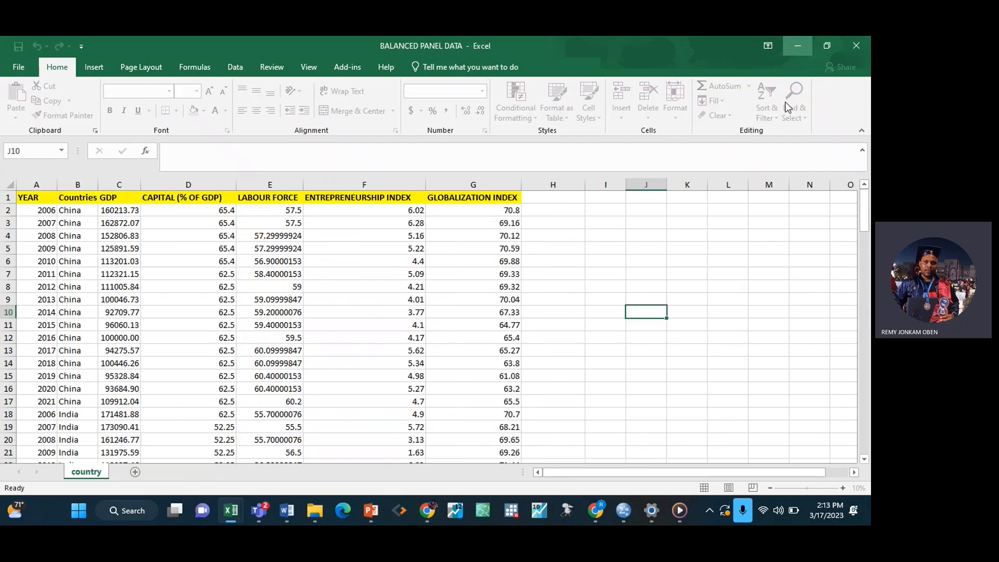
Minimise the workbook and the FINA 614 folder, and bring the BALANCED PANEL DATA workbook back on screen.
click(796, 48)
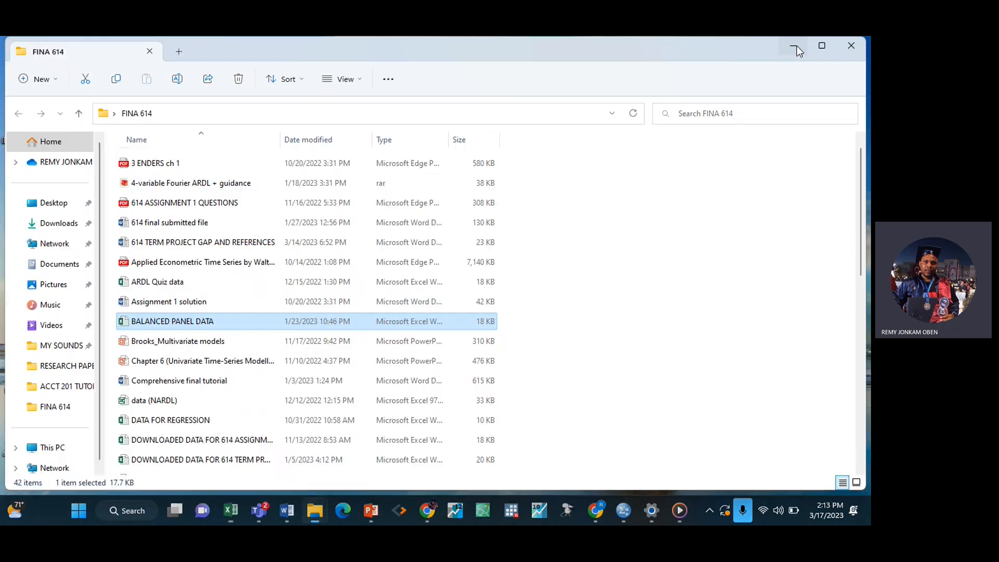
click(797, 47)
mouse_move(239, 510)
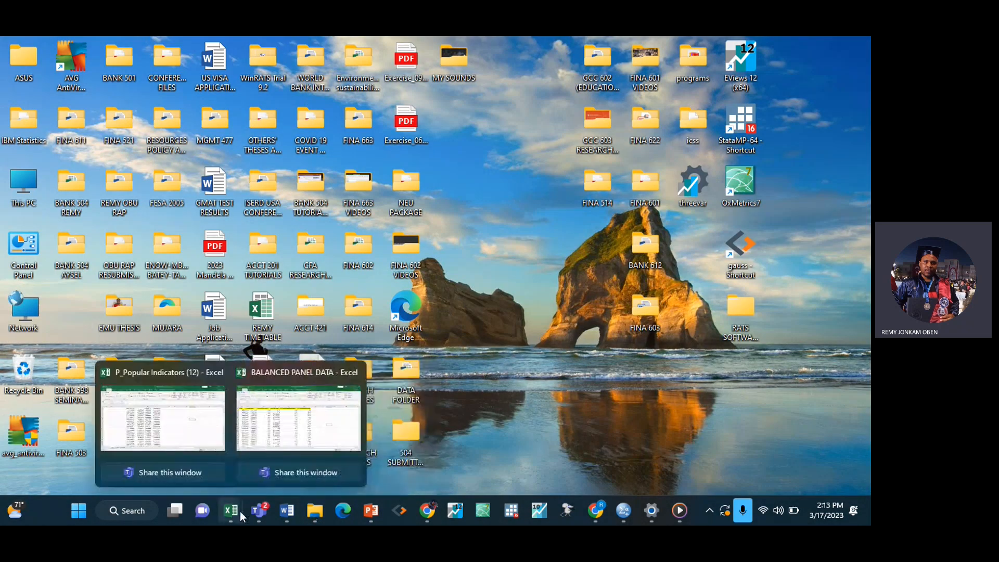
click(239, 511)
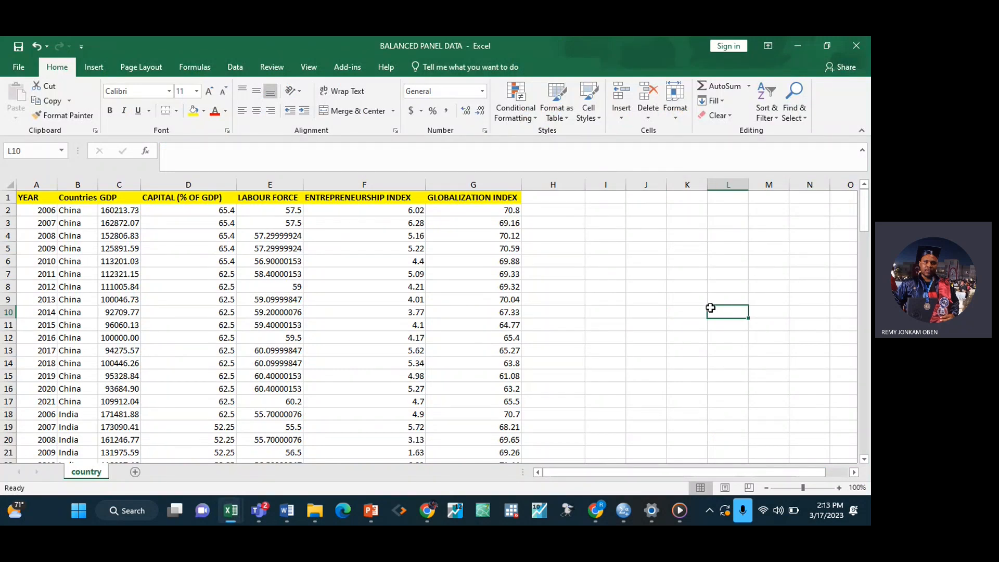
Examine how the country sheet stacks the yearly data from 2006 to 2021 for China, India and Malaysia.
click(87, 215)
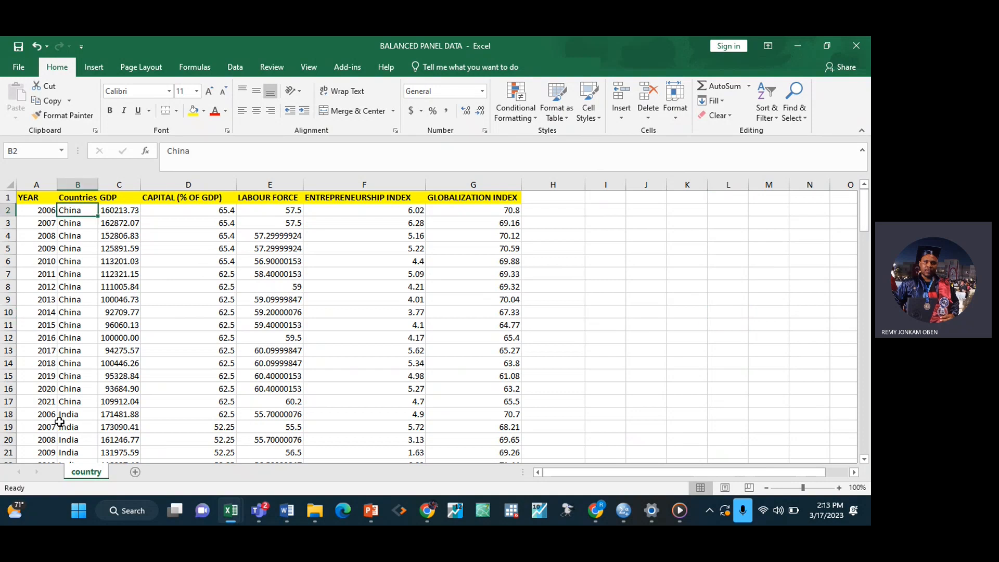
click(150, 251)
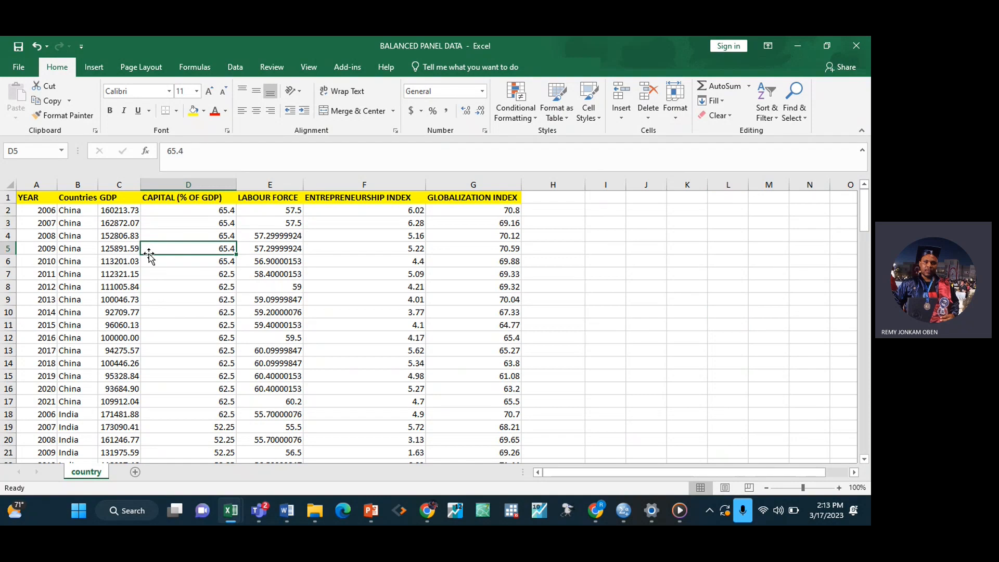
click(83, 214)
click(77, 405)
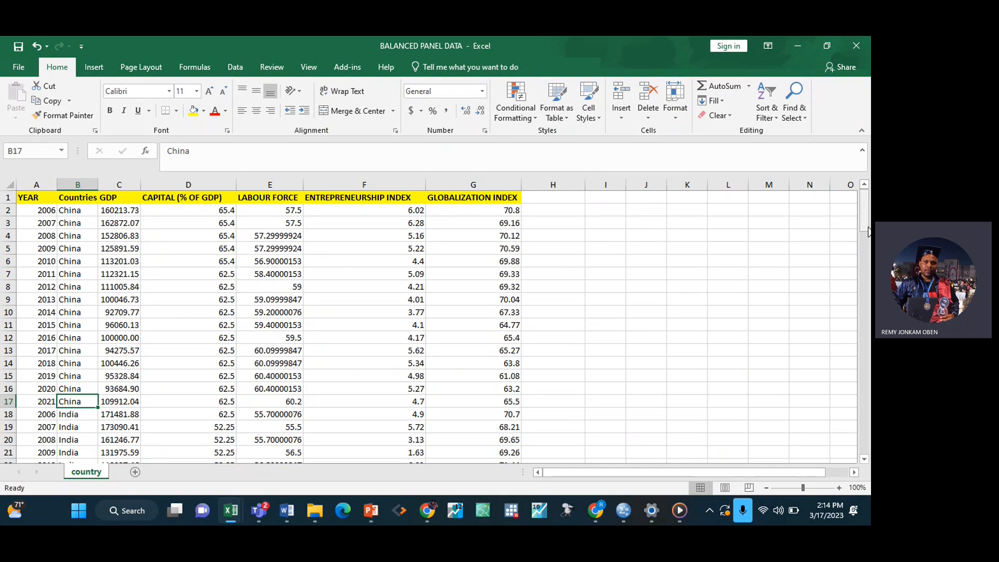
drag(861, 210, 862, 253)
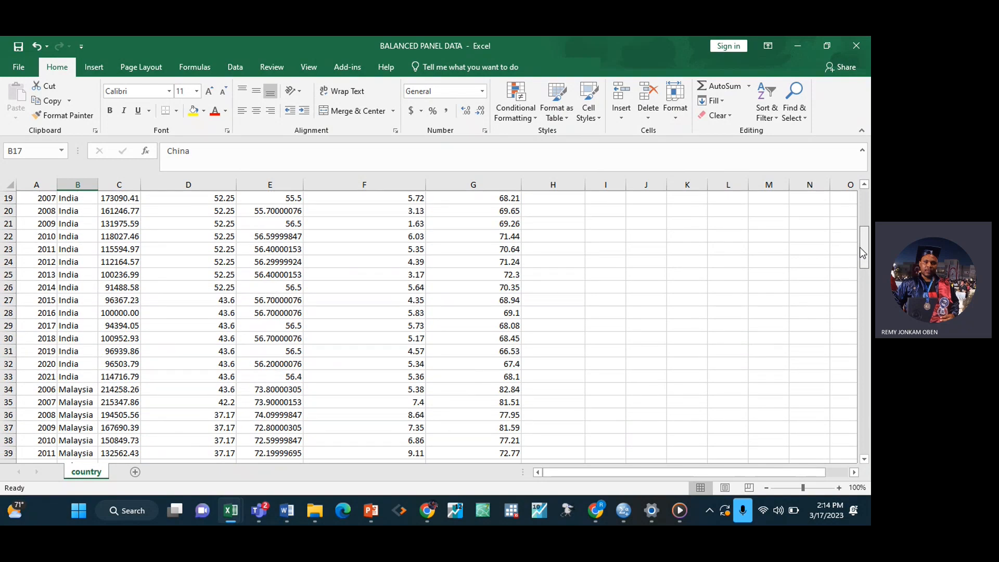
drag(861, 253, 868, 228)
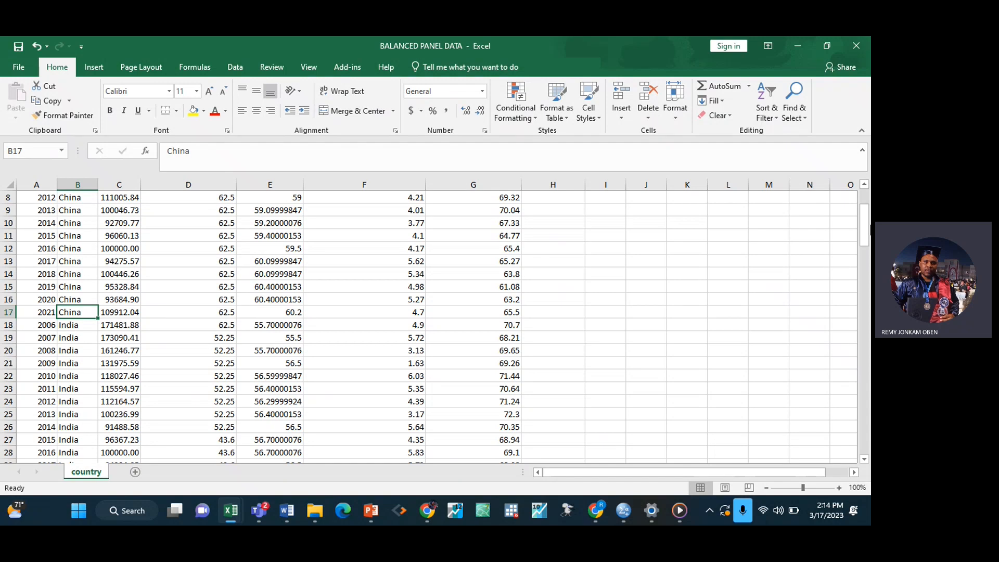
drag(864, 220, 864, 194)
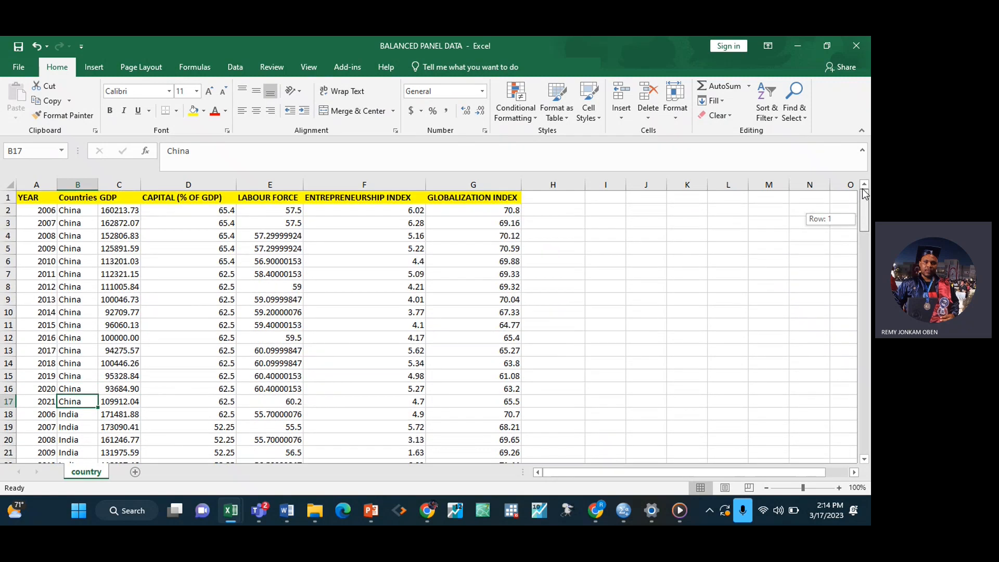
Examine the country sheet's yearly rows from 2006 to 2021 for China and scan the stacked countries through to Pakistan.
click(53, 211)
click(54, 403)
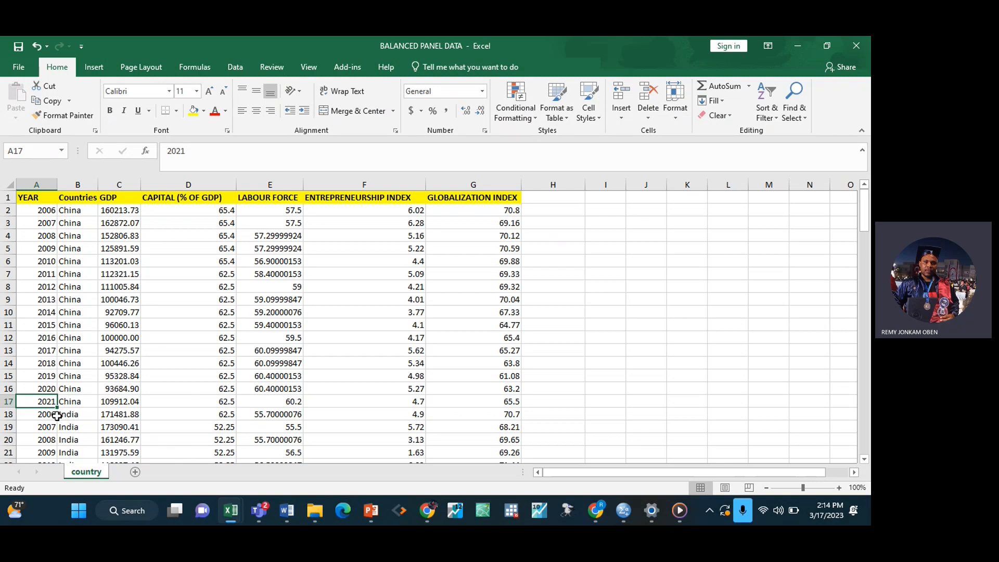
click(631, 384)
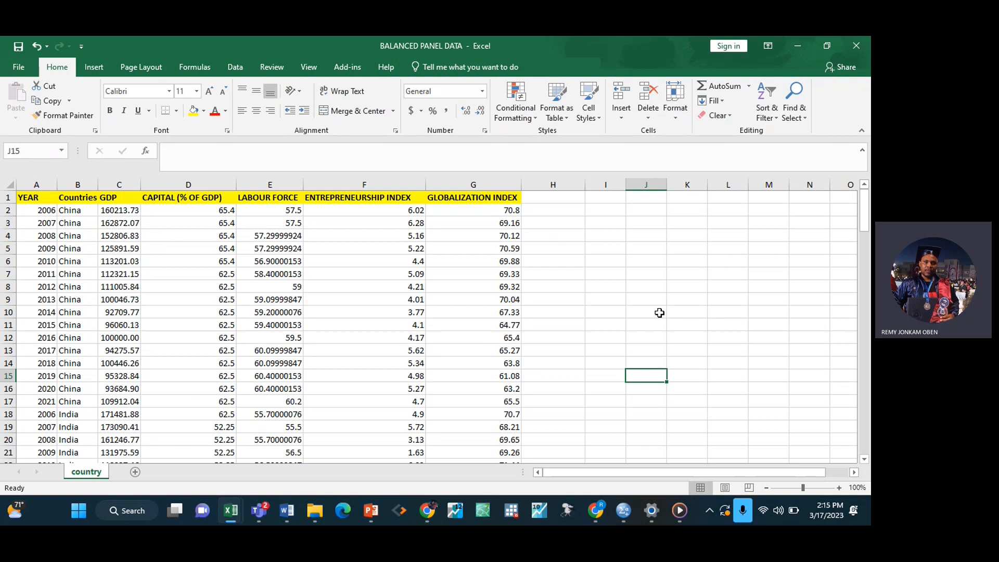
click(77, 212)
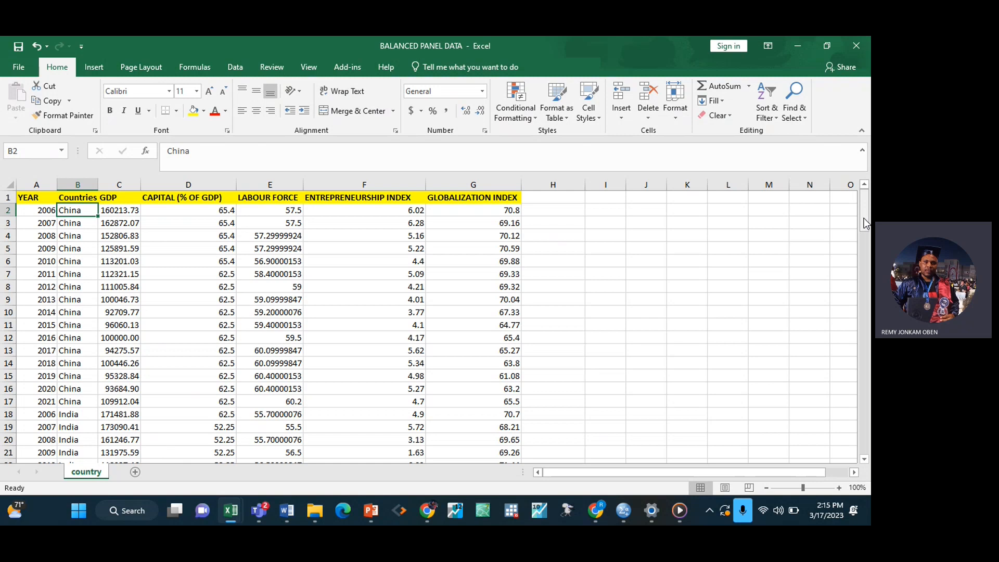
drag(863, 219, 868, 446)
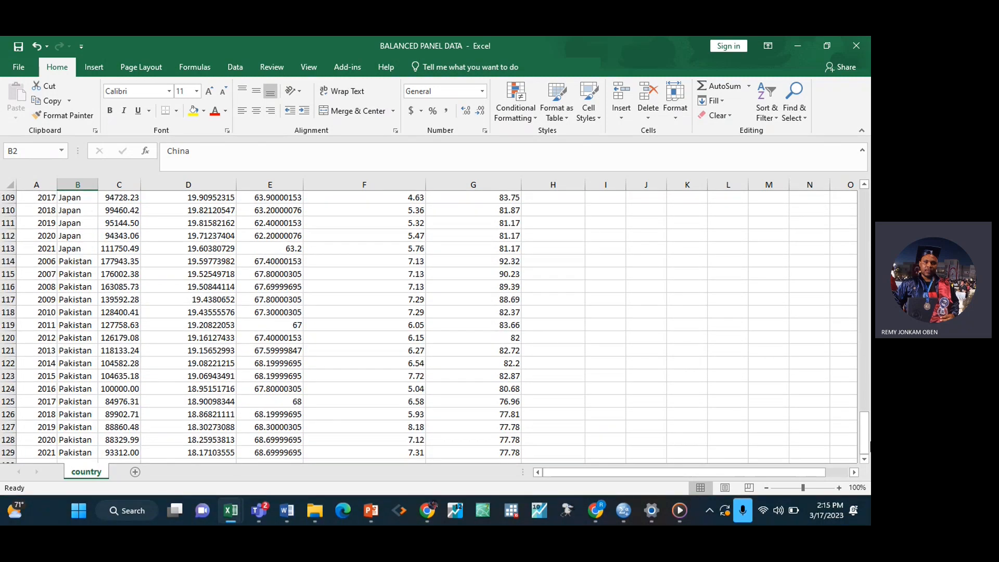
drag(861, 425, 858, 195)
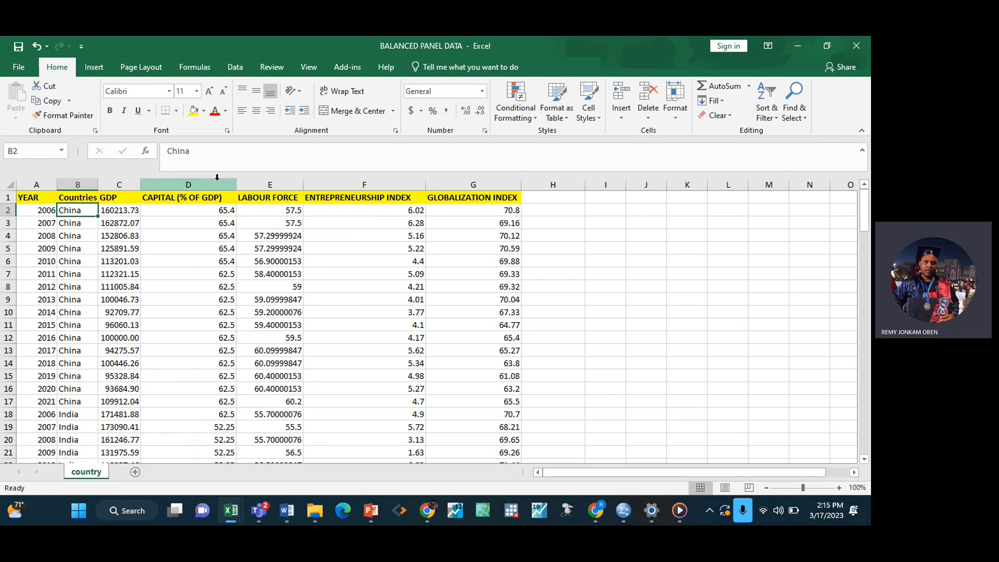
drag(868, 203, 868, 432)
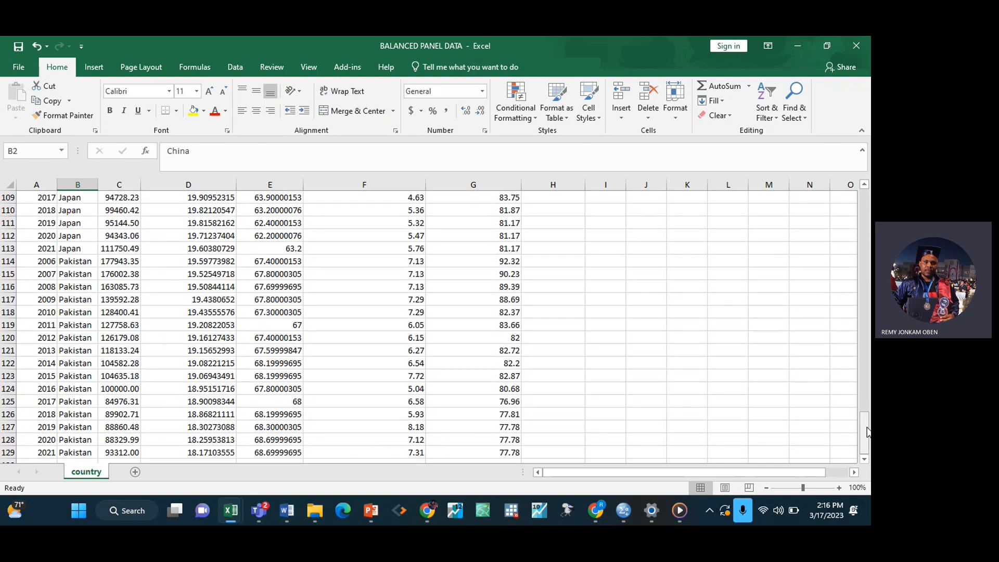
drag(864, 433, 861, 205)
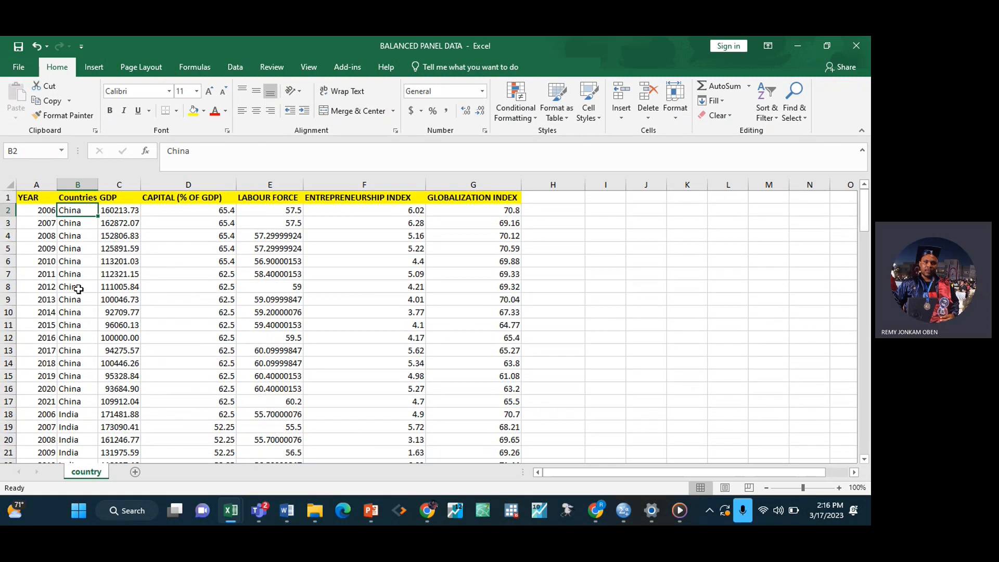
click(49, 210)
click(51, 403)
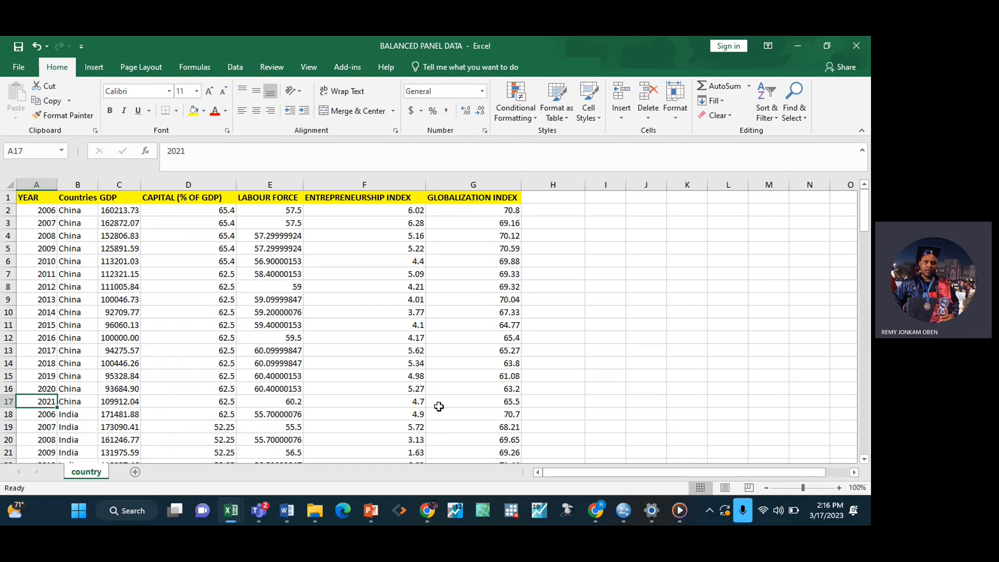
Switch to EViews and create a balanced panel workfile with annual frequency, start date 2006, end date 2021 and 8 cross sections.
click(459, 513)
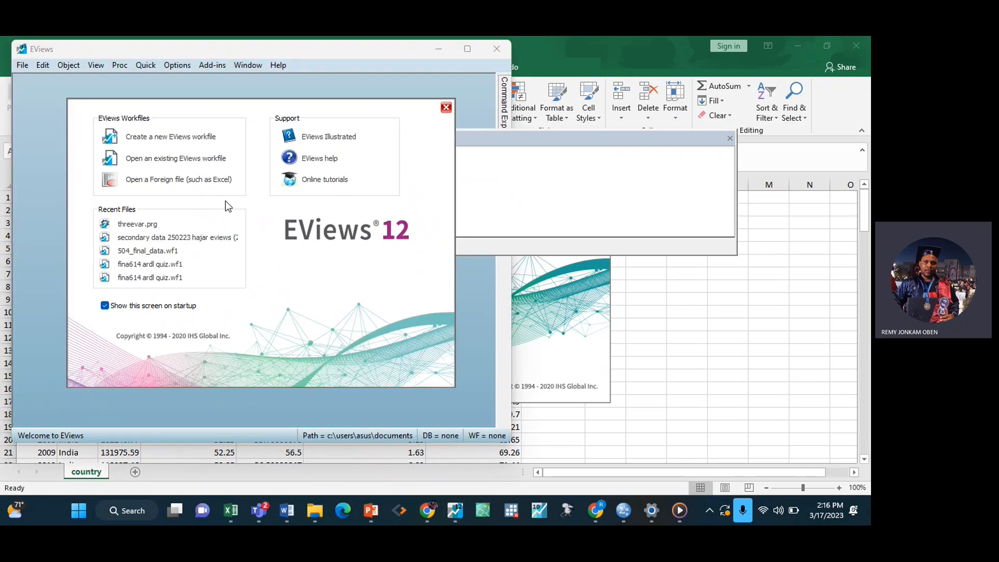
click(154, 138)
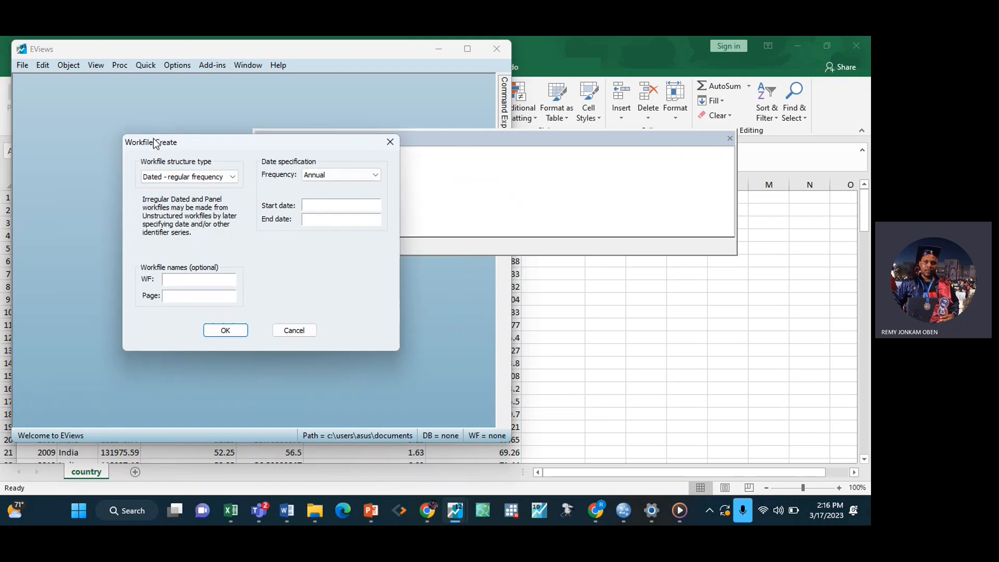
click(229, 177)
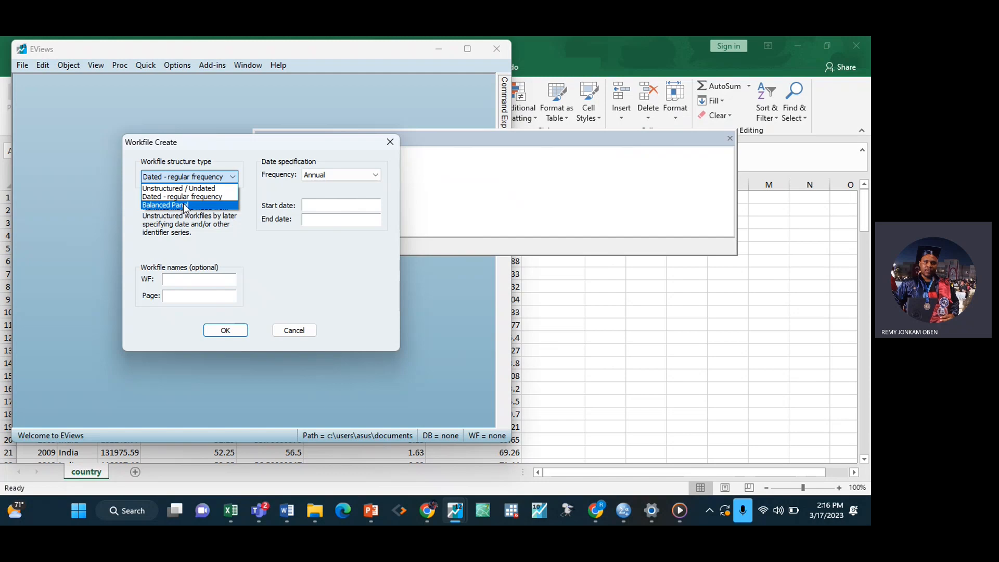
click(183, 205)
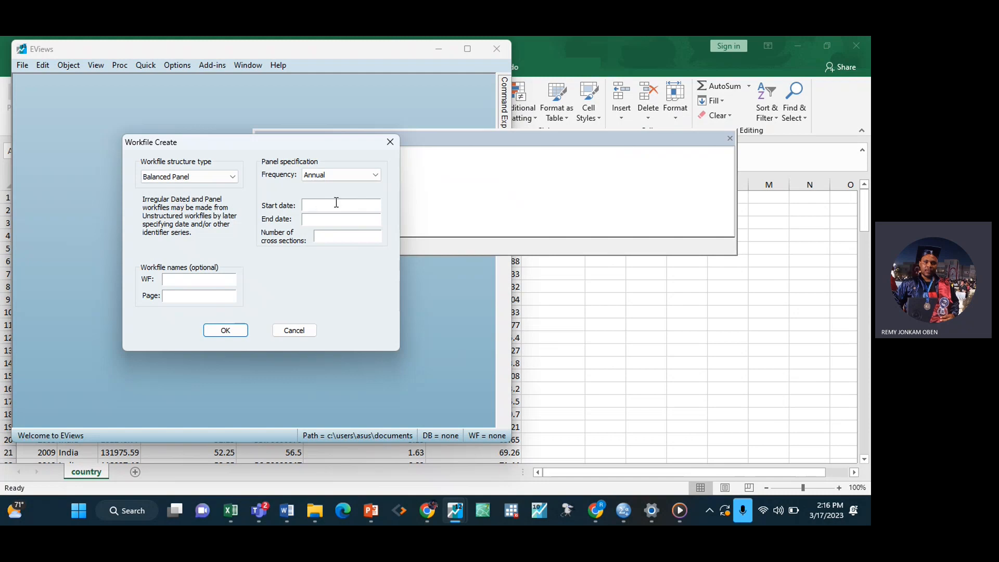
text(2006)
key(Tab)
text(2021)
text(8)
click(249, 331)
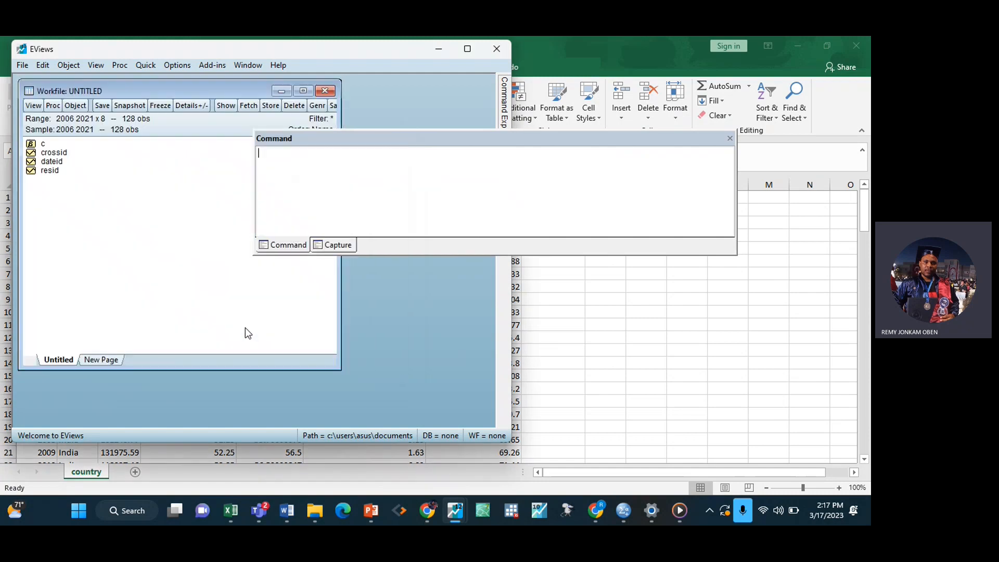
Check the variable headings in the Excel workbook and run the EViews command "data cap lf entr glob" to create the empty series group.
text(data)
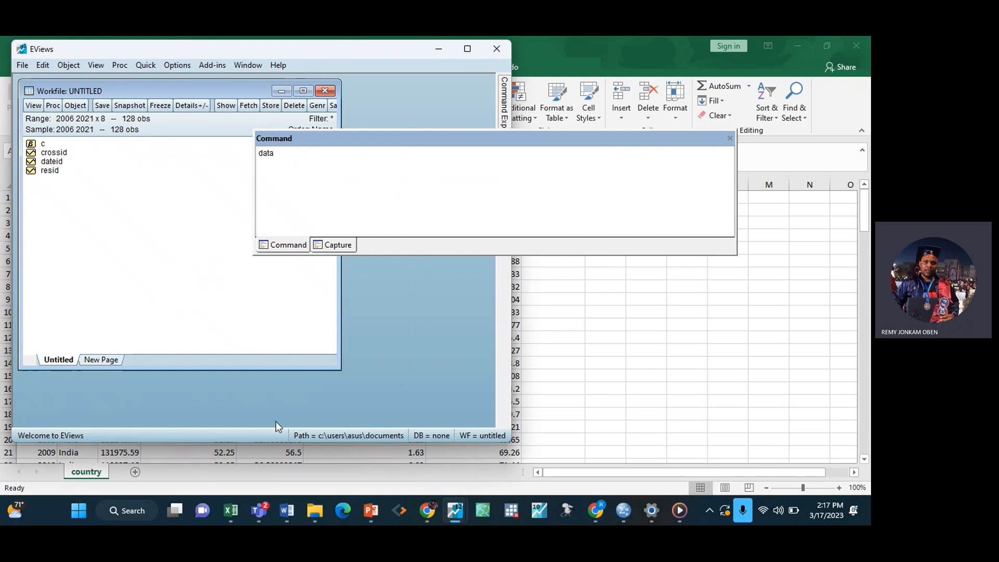
click(236, 512)
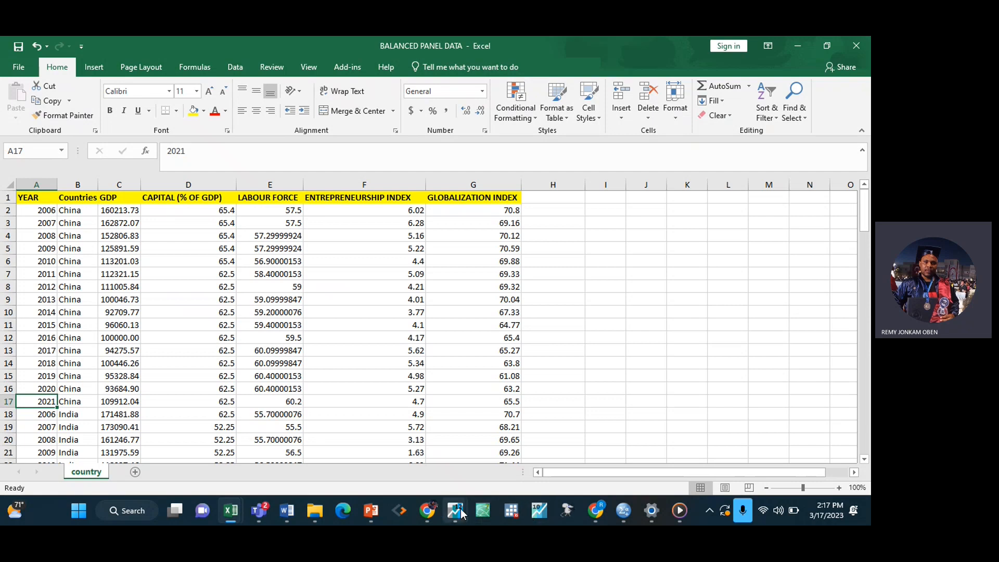
click(654, 302)
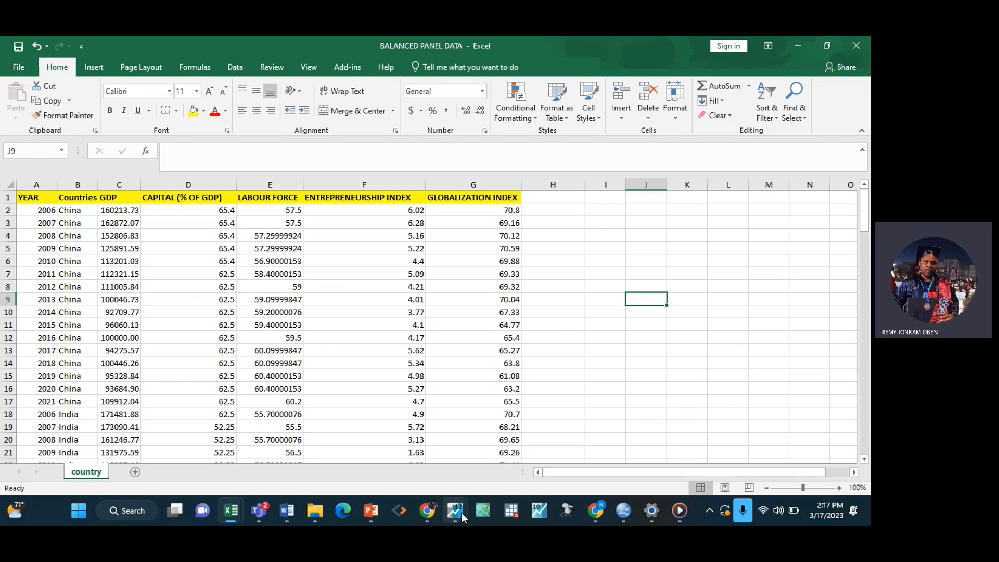
mouse_move(477, 513)
click(403, 439)
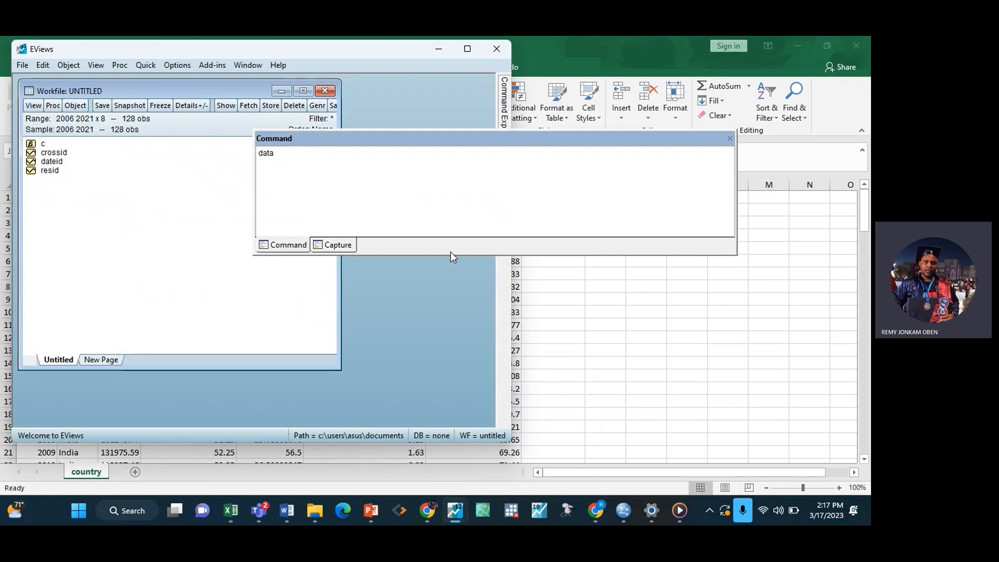
text(cap lf entr glob)
key(Return)
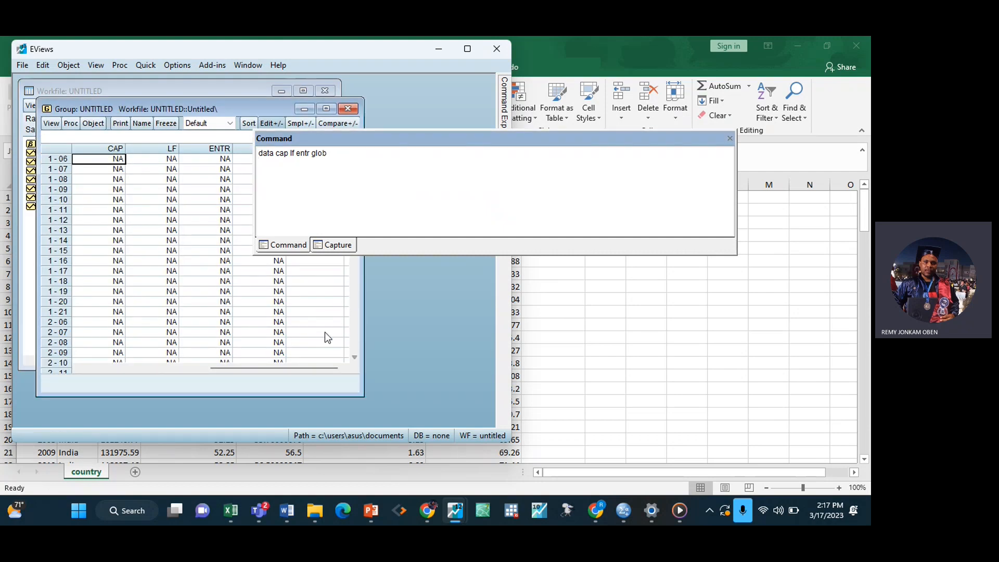
Move the Command window clear of the series group and bring the group's first observations into view.
click(325, 333)
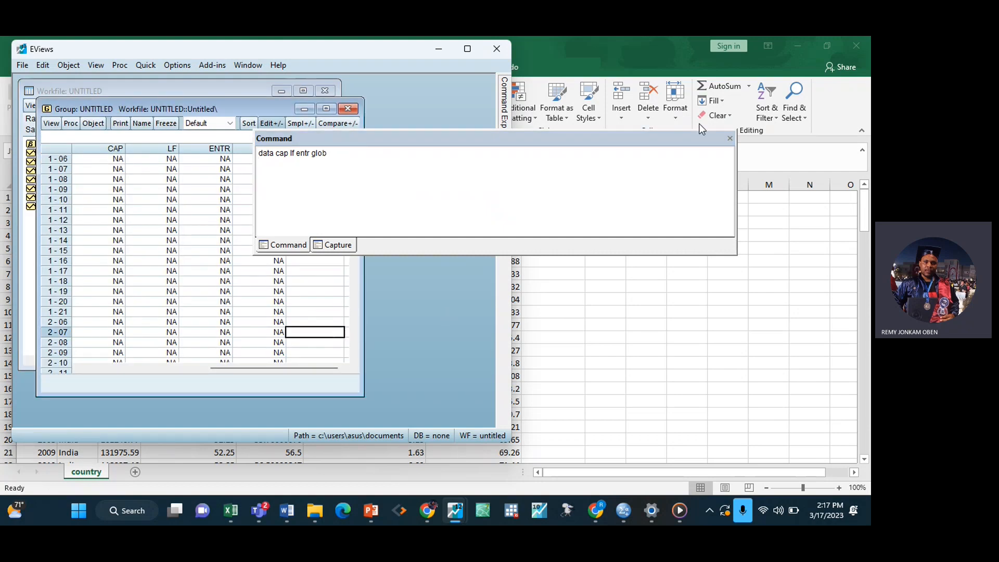
drag(672, 138, 809, 102)
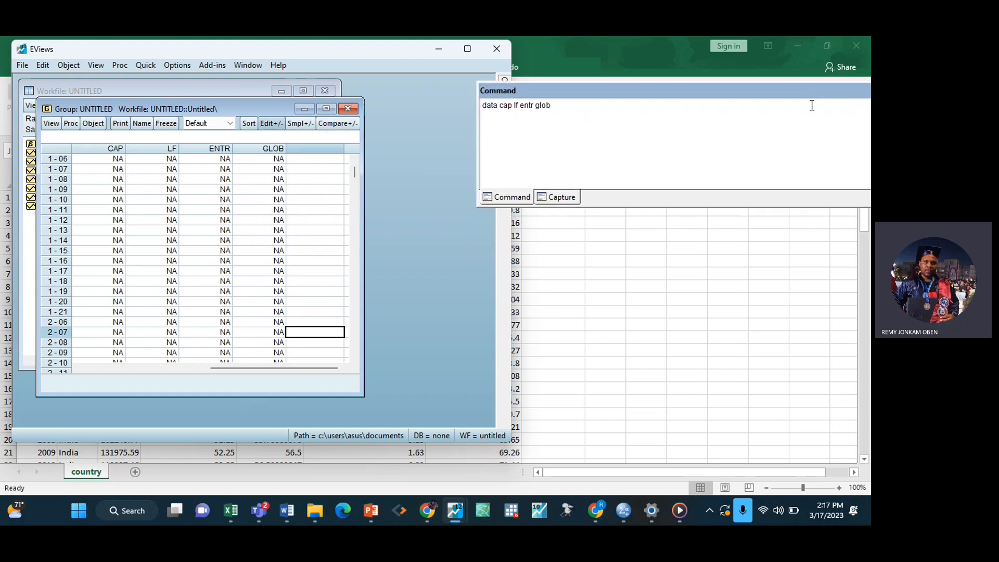
click(356, 170)
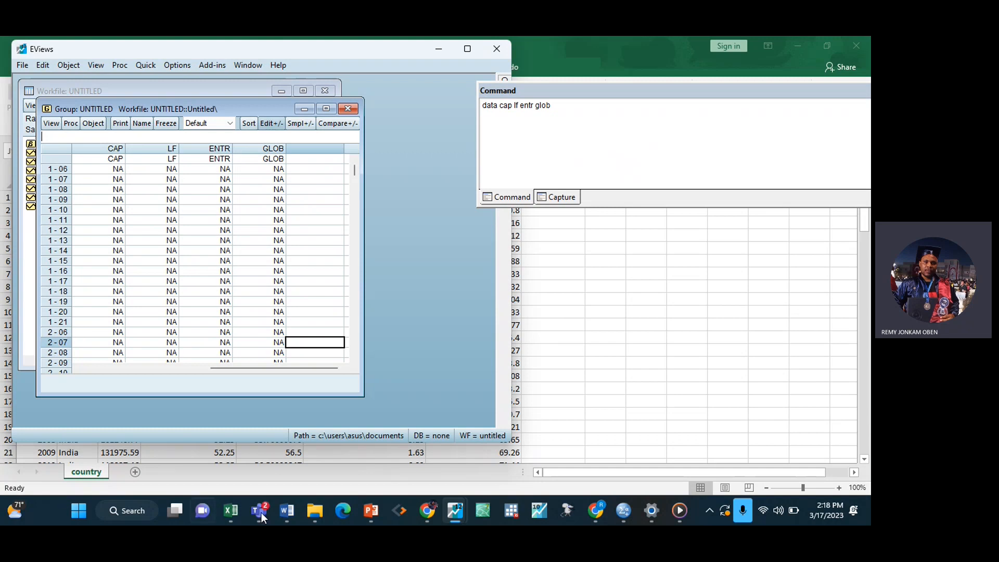
Switch to the BALANCED PANEL DATA workbook and copy the values in C2:G129, from GDP through the globalization index.
mouse_move(237, 510)
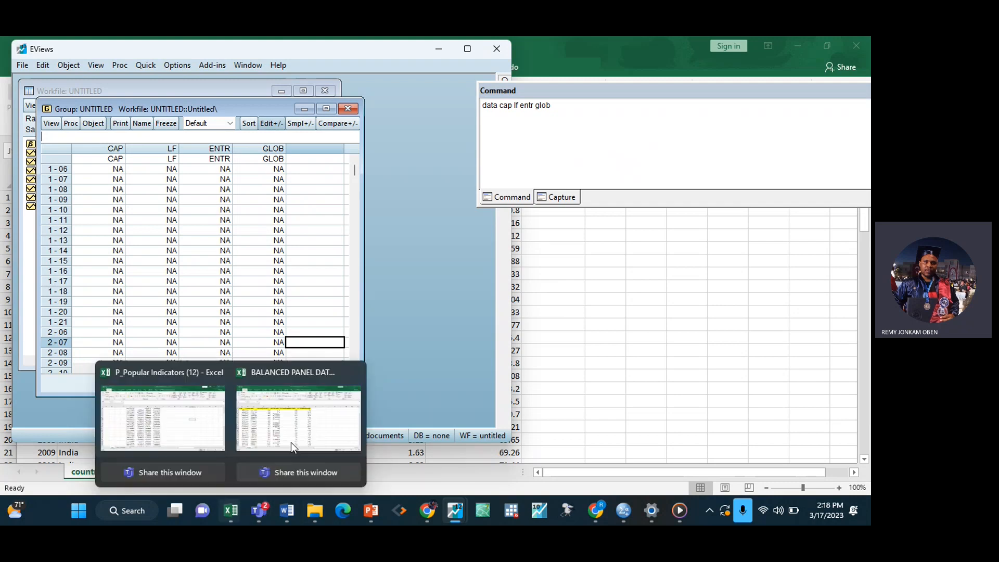
click(293, 426)
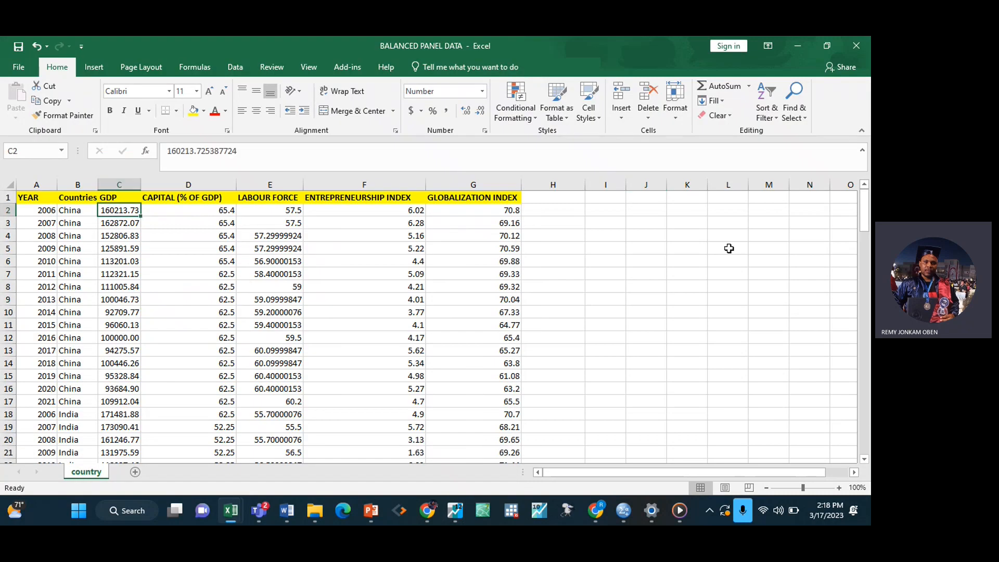
drag(865, 223, 863, 442)
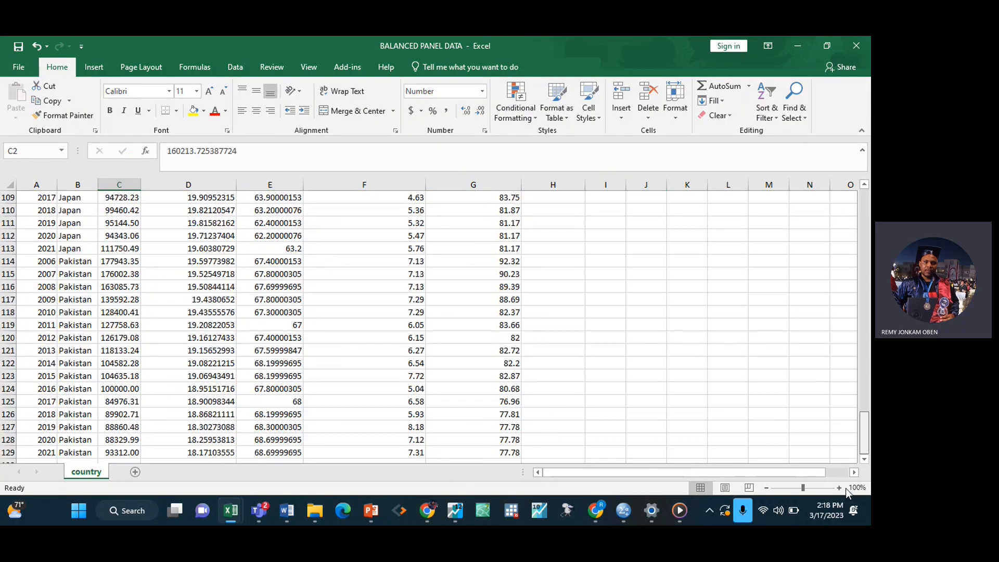
shift+click(507, 453)
key(ctrl+c)
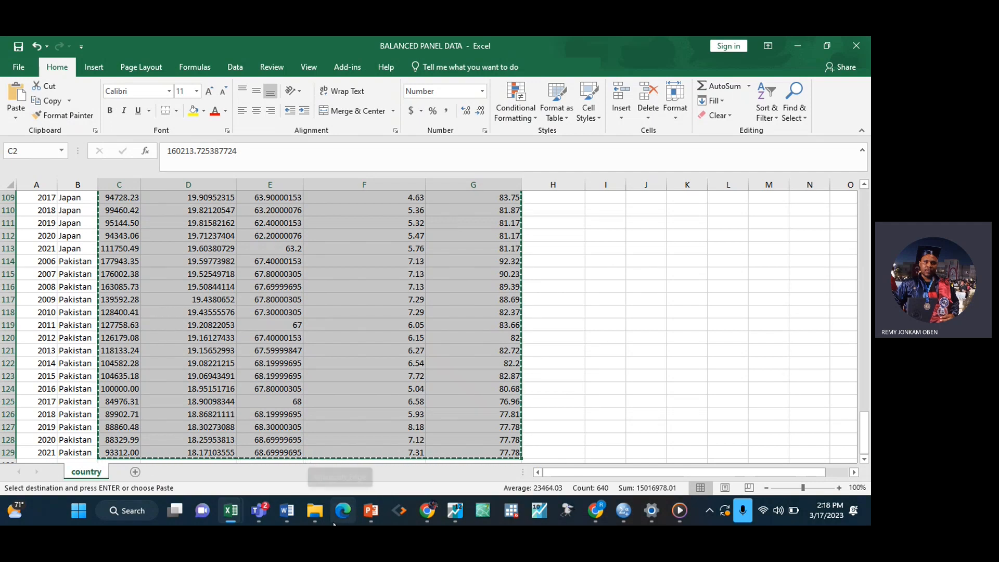
Return to EViews, paste the copied values into the group from the first CAP observation, and close the unnamed group.
mouse_move(453, 511)
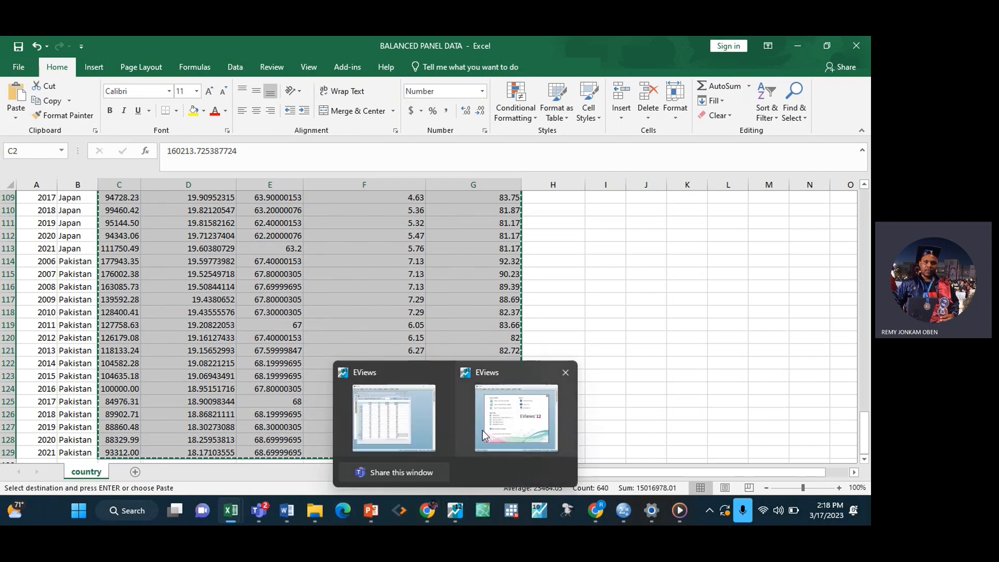
click(407, 431)
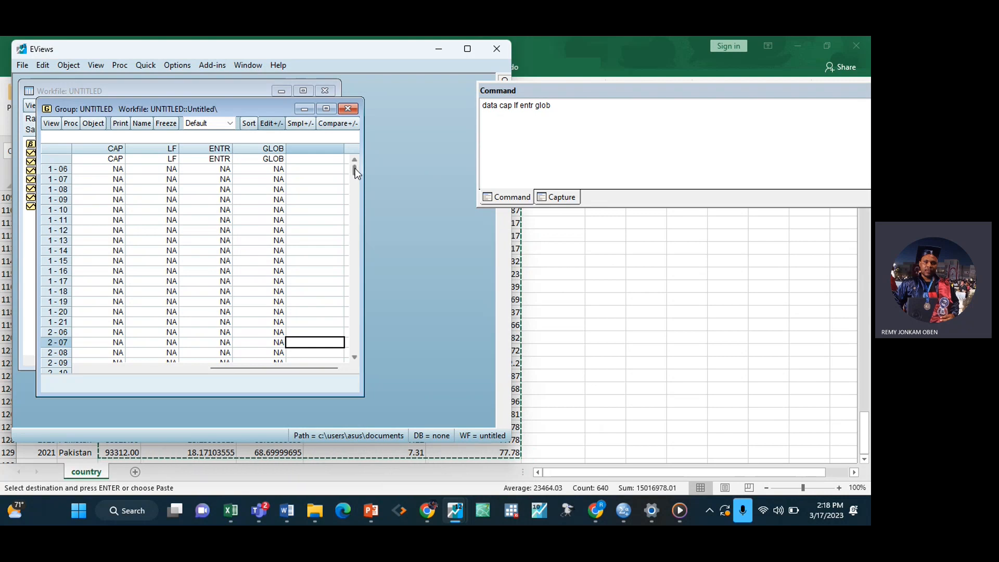
click(115, 169)
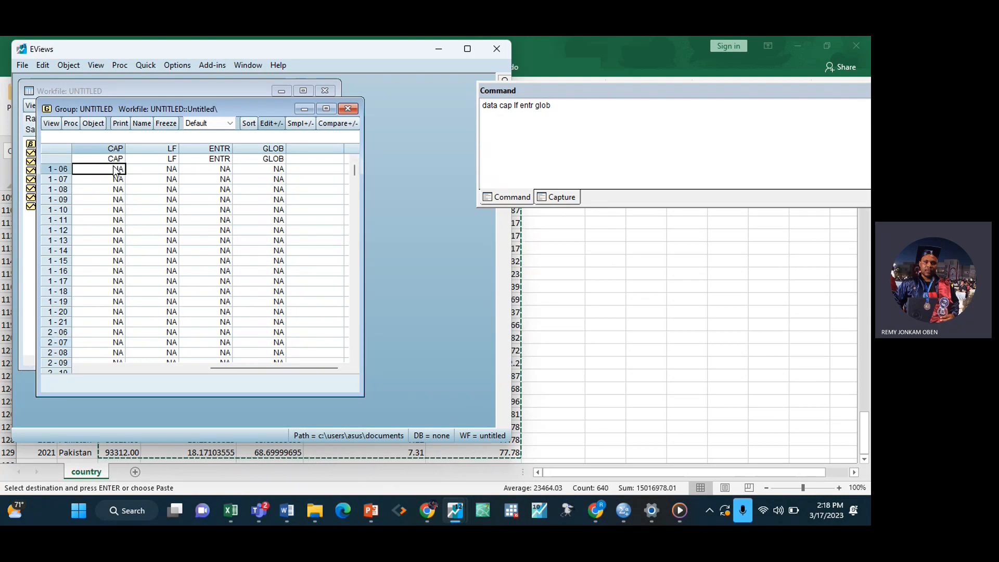
key(ctrl+v)
click(348, 108)
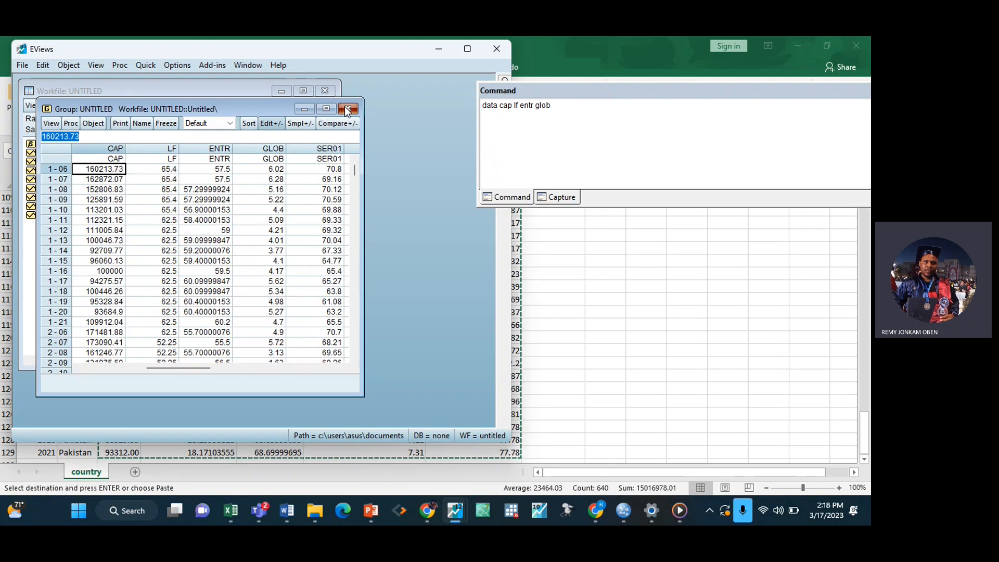
click(241, 274)
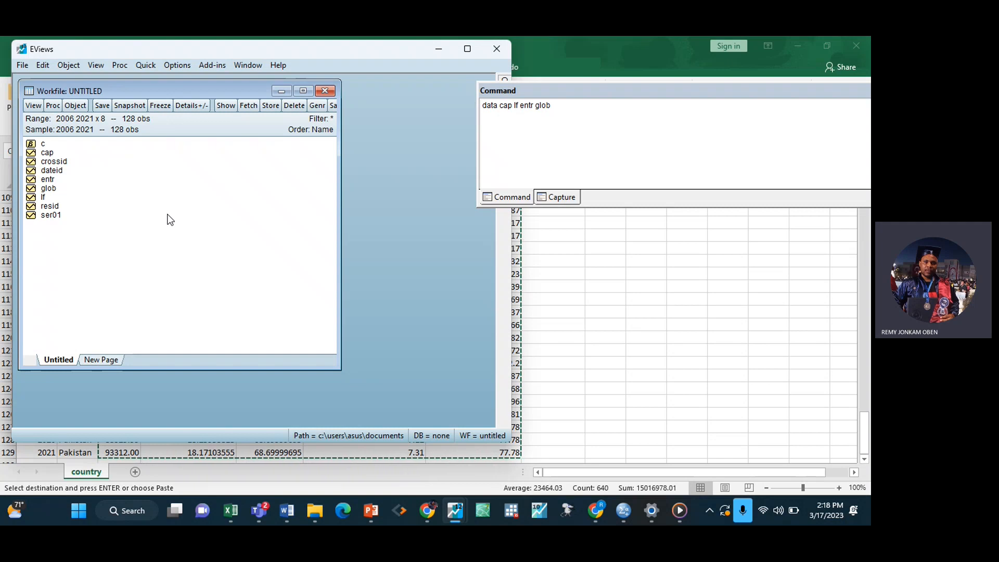
Examine the cross-section numbering in the crossid series, close it, and open the dateid series to view its years.
click(58, 162)
click(103, 198)
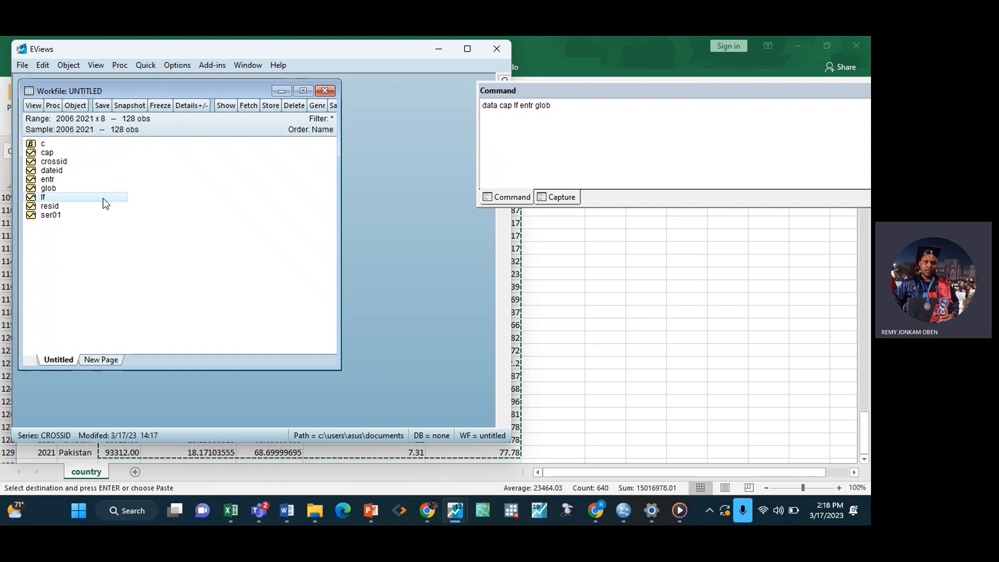
double_click(54, 162)
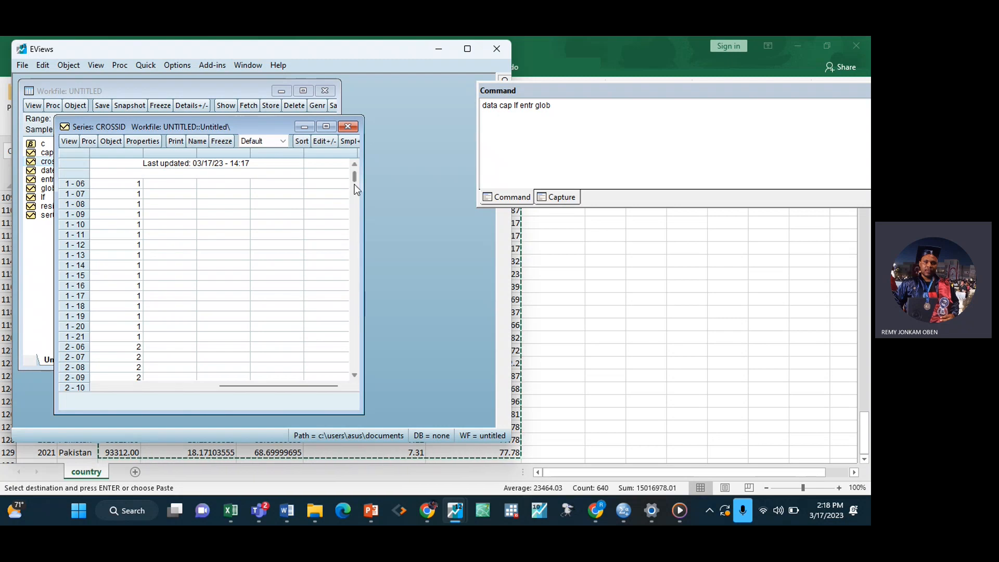
drag(355, 179, 341, 336)
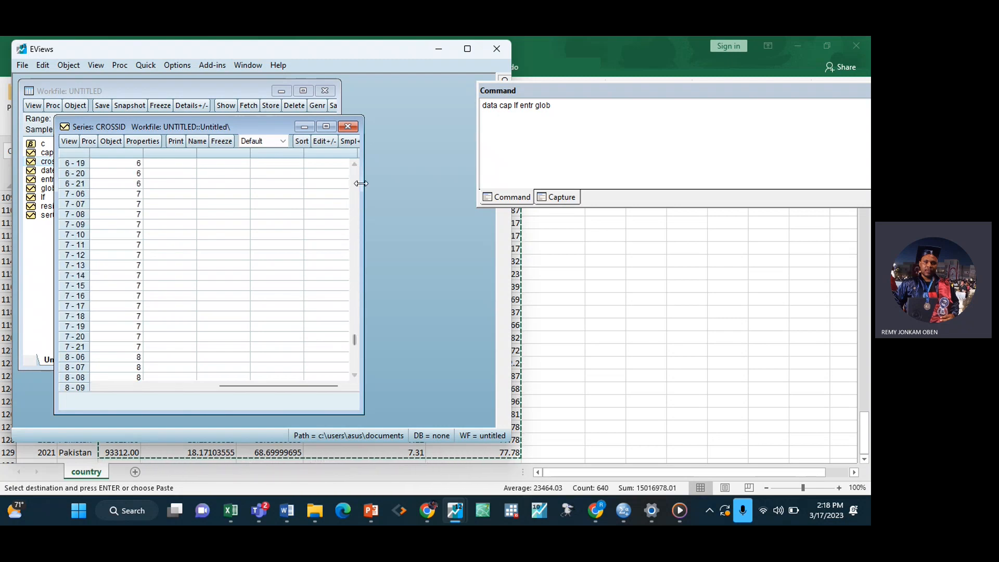
click(348, 126)
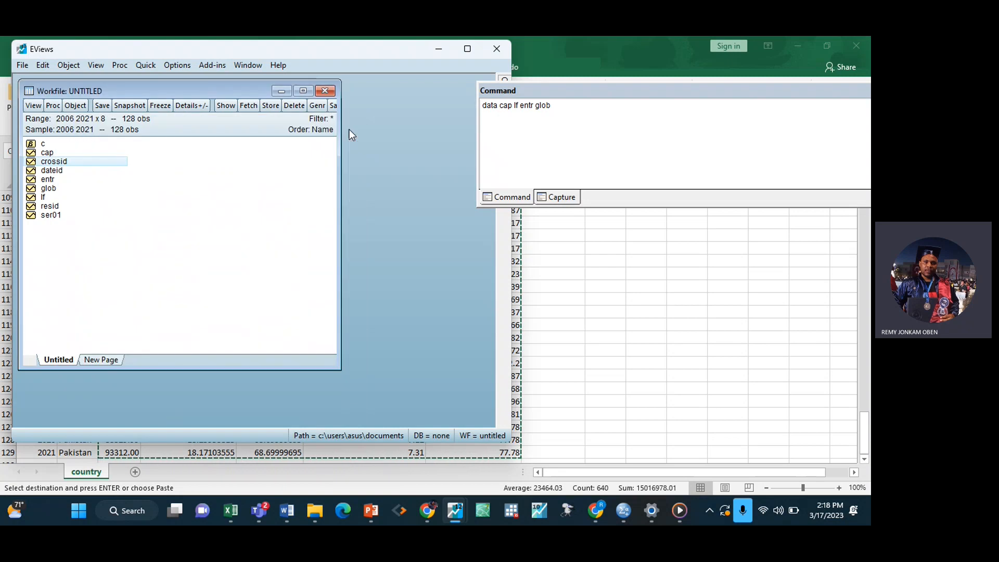
click(61, 171)
double_click(61, 170)
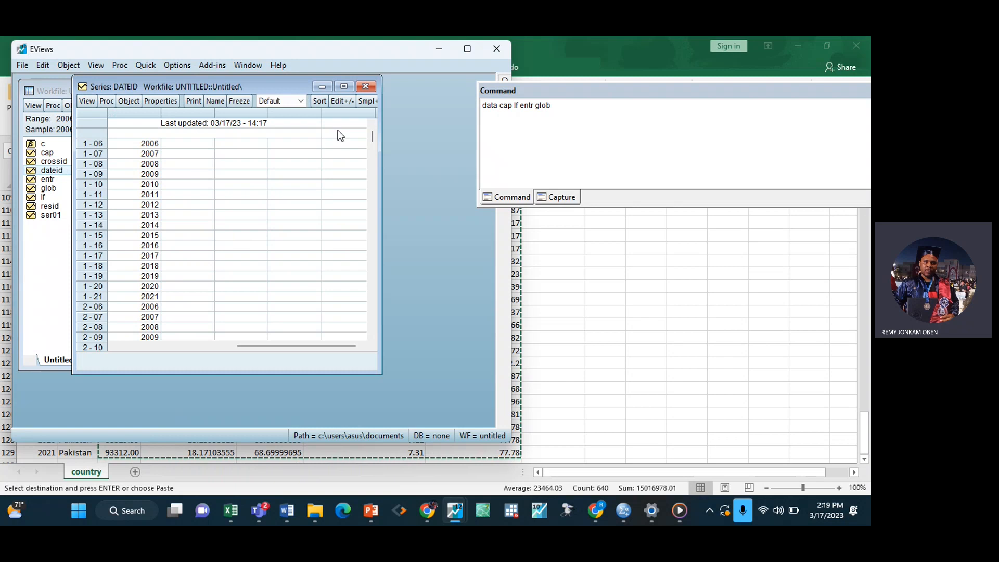
Close the dateid series and open the entr, glob, lf and cap series together as one group.
click(367, 85)
click(152, 234)
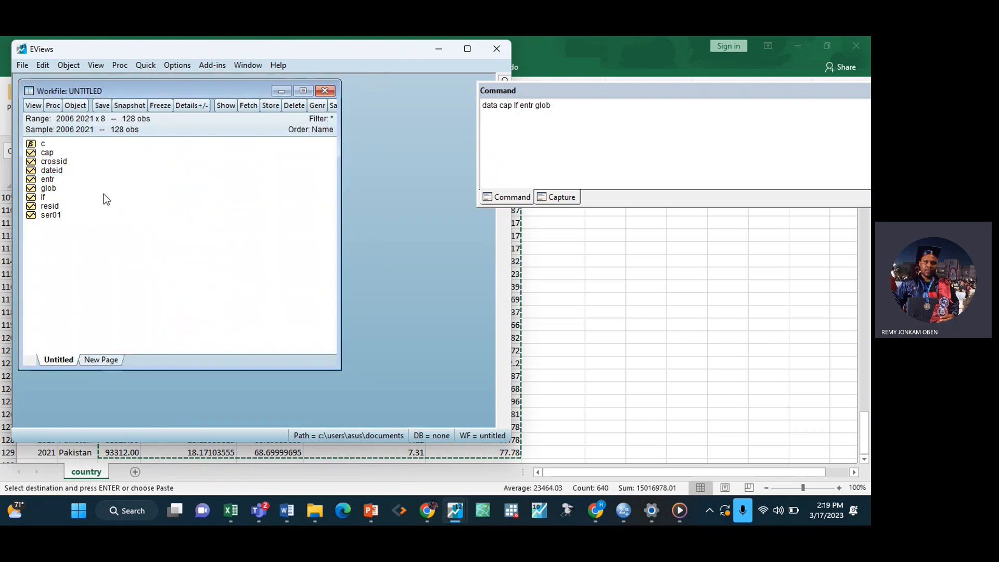
click(51, 178)
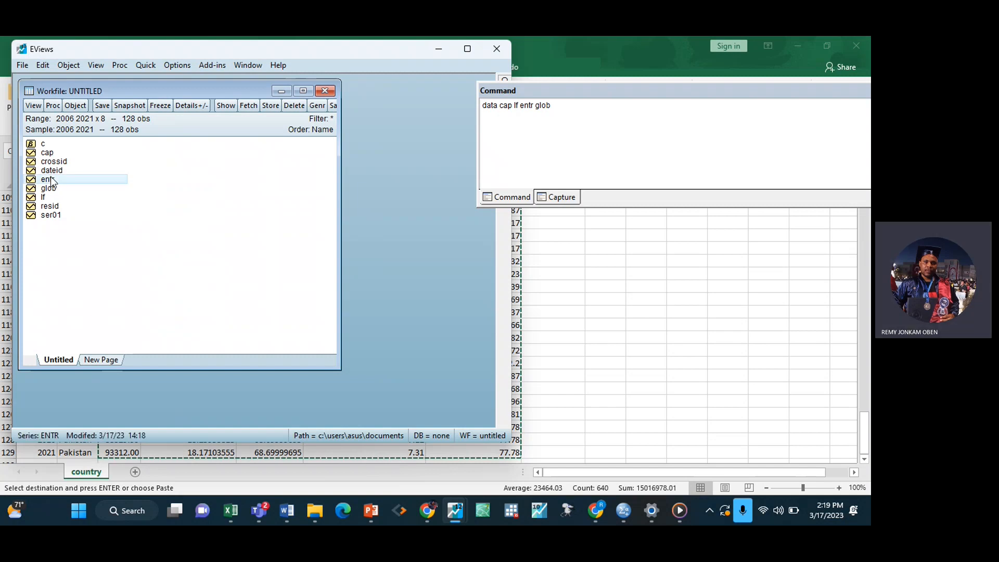
ctrl+click(61, 188)
ctrl+click(43, 193)
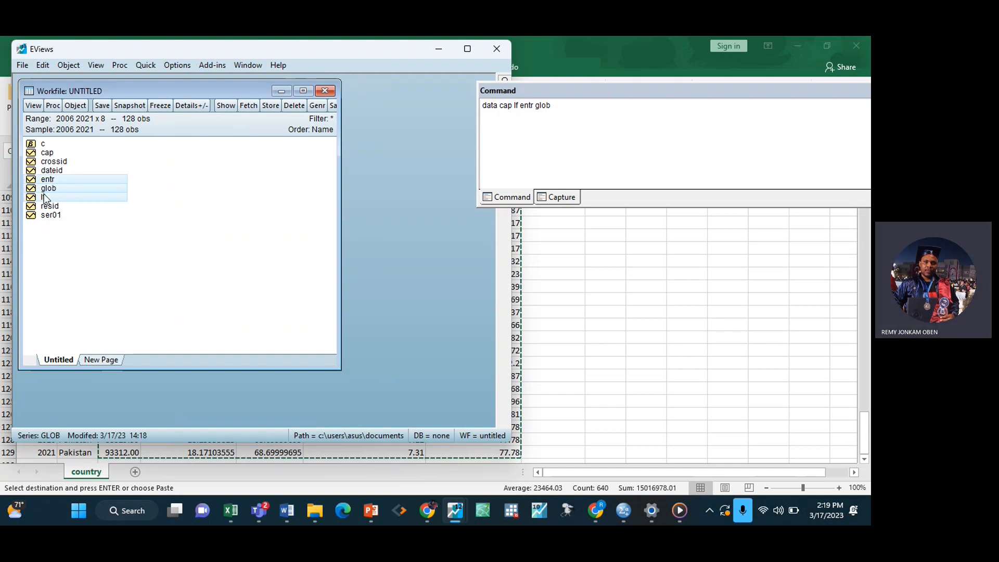
ctrl+click(55, 154)
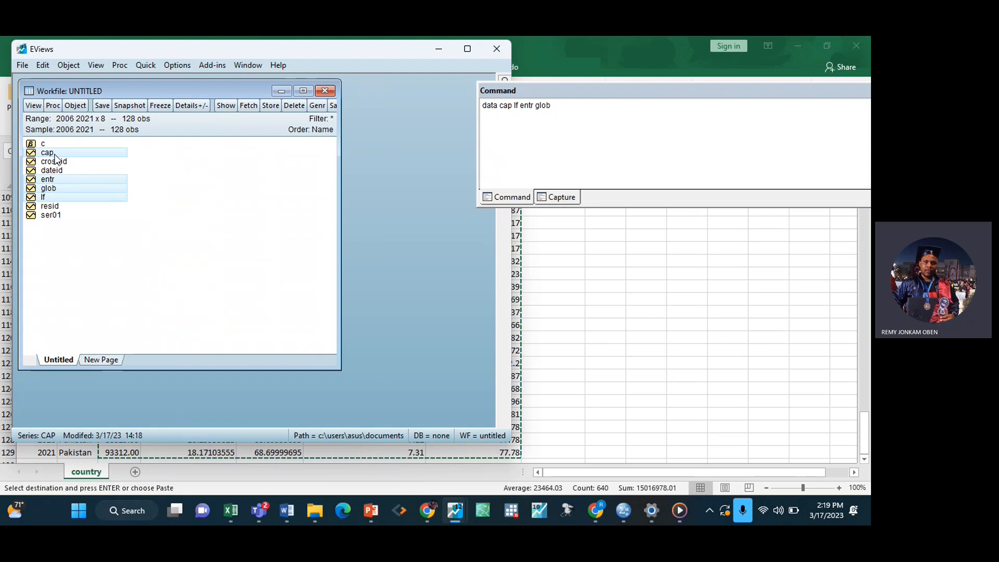
double_click(55, 155)
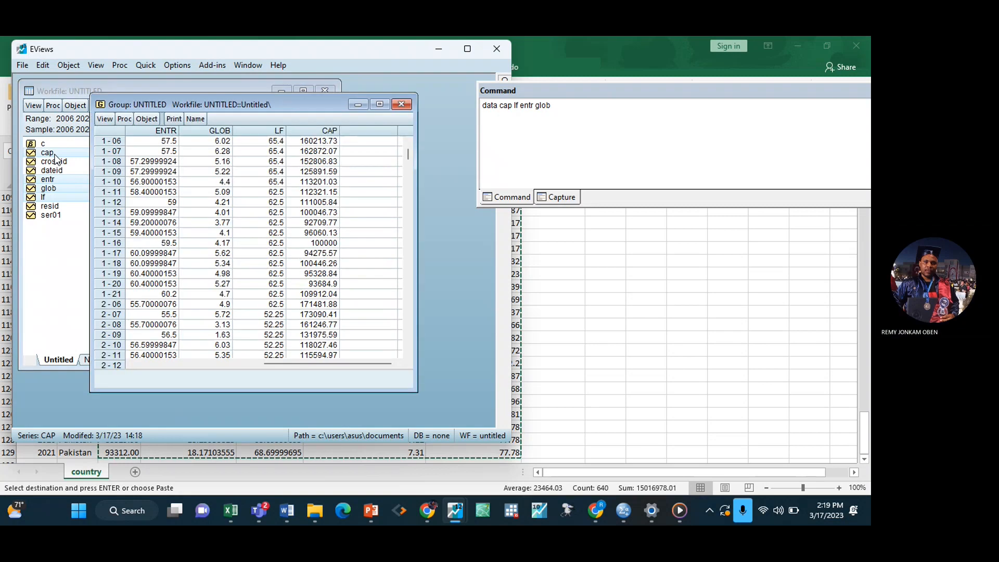
Plot the group as a Line & Symbol graph with each series in its own separate graph.
click(106, 119)
click(135, 178)
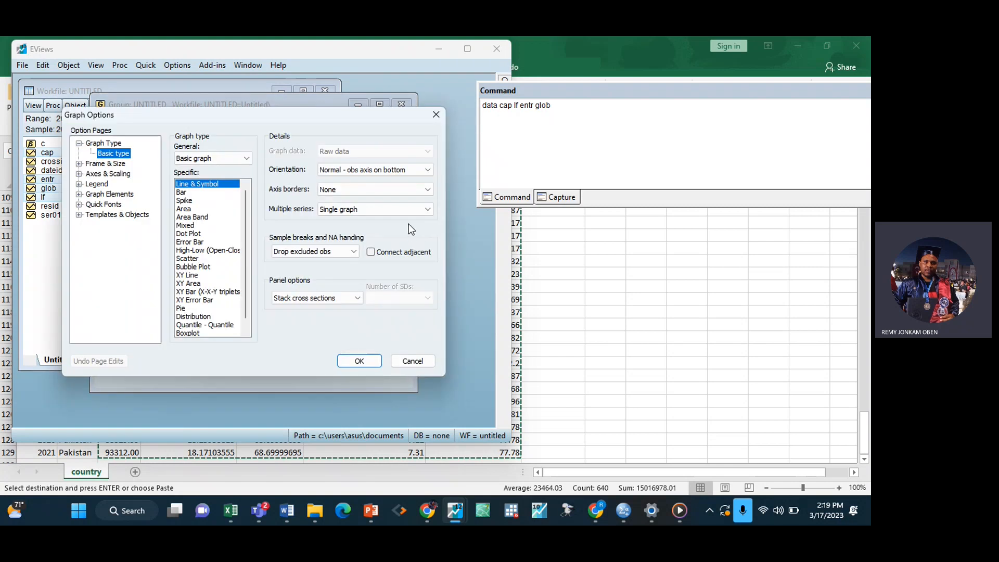
click(394, 210)
click(357, 237)
click(359, 361)
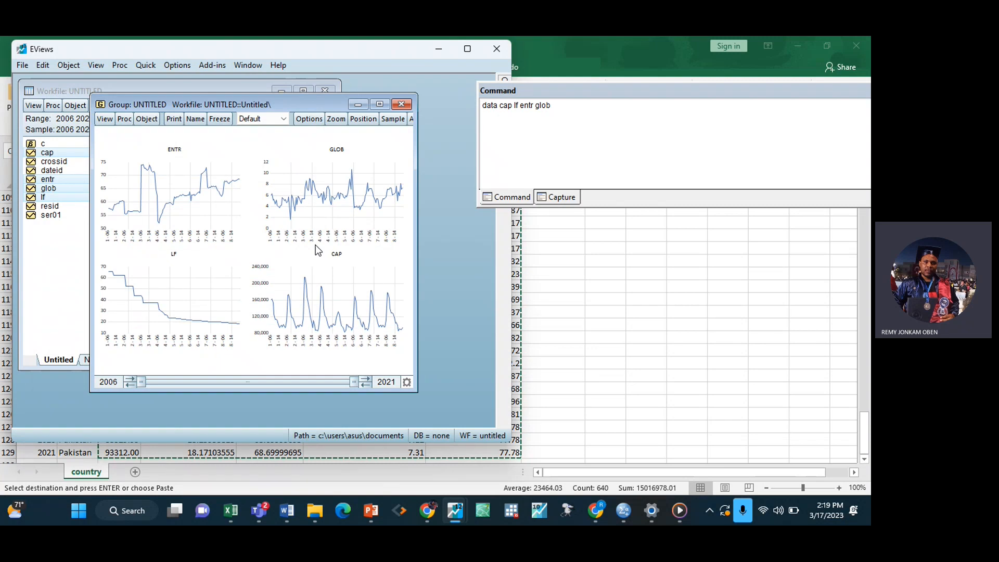
Switch to the BALANCED PANEL DATA workbook and examine how each country's yearly observations are stacked, starting from the first rows.
mouse_move(233, 512)
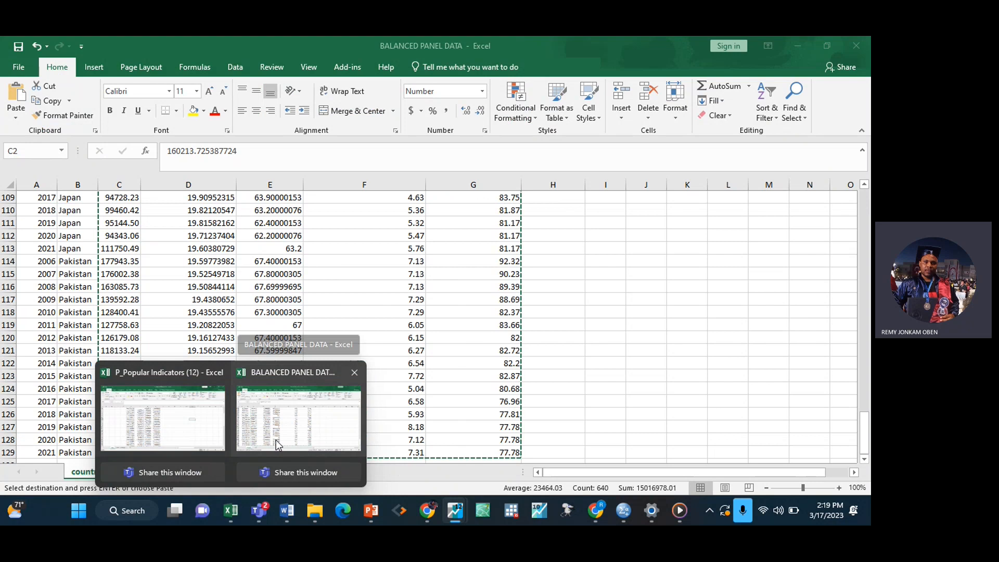
mouse_move(195, 426)
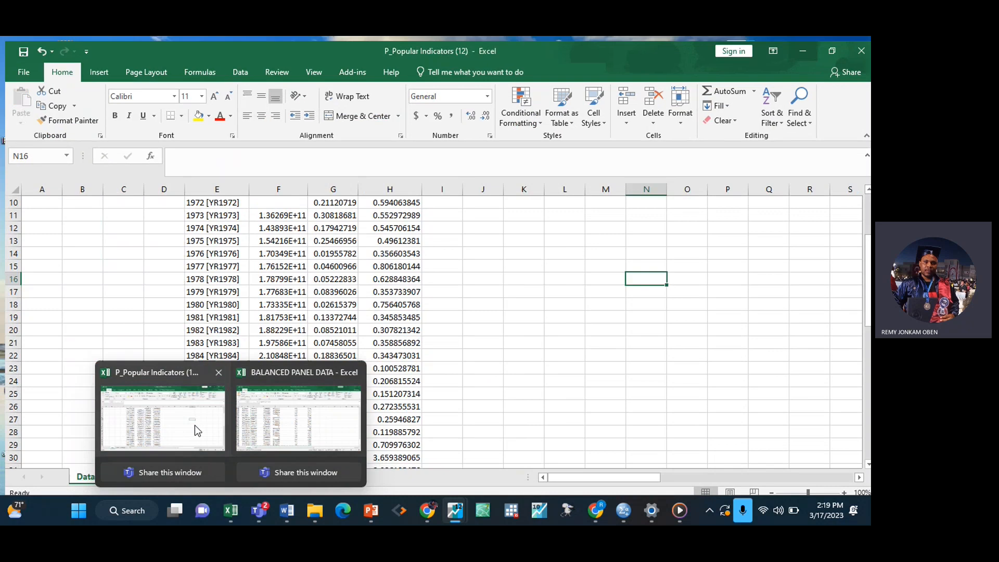
click(262, 425)
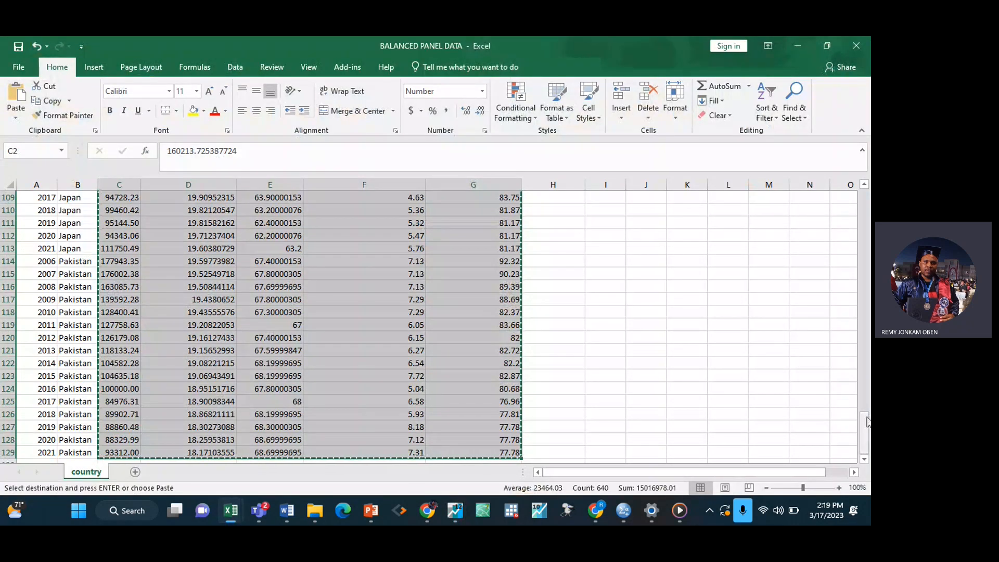
drag(867, 422, 834, 155)
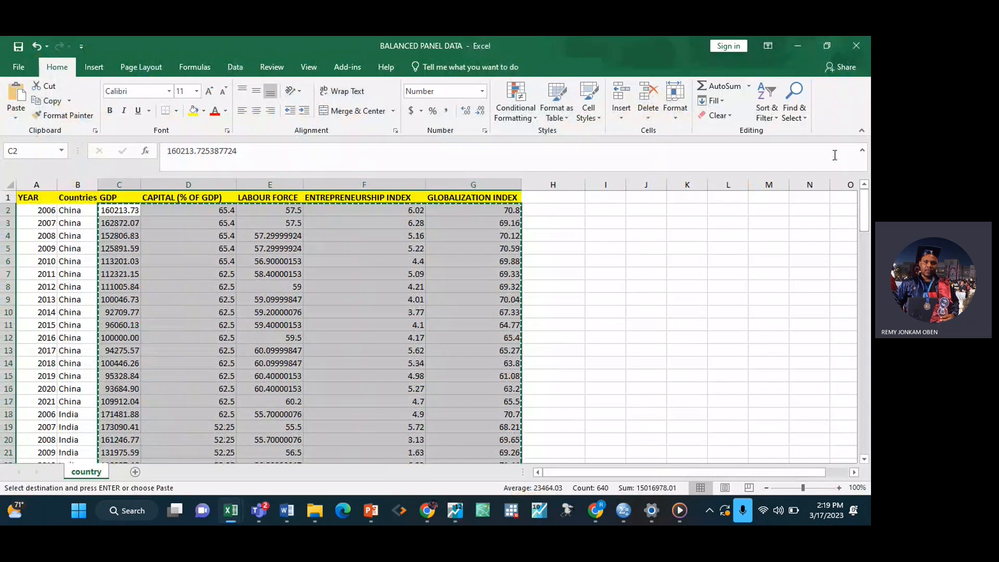
drag(864, 208, 867, 248)
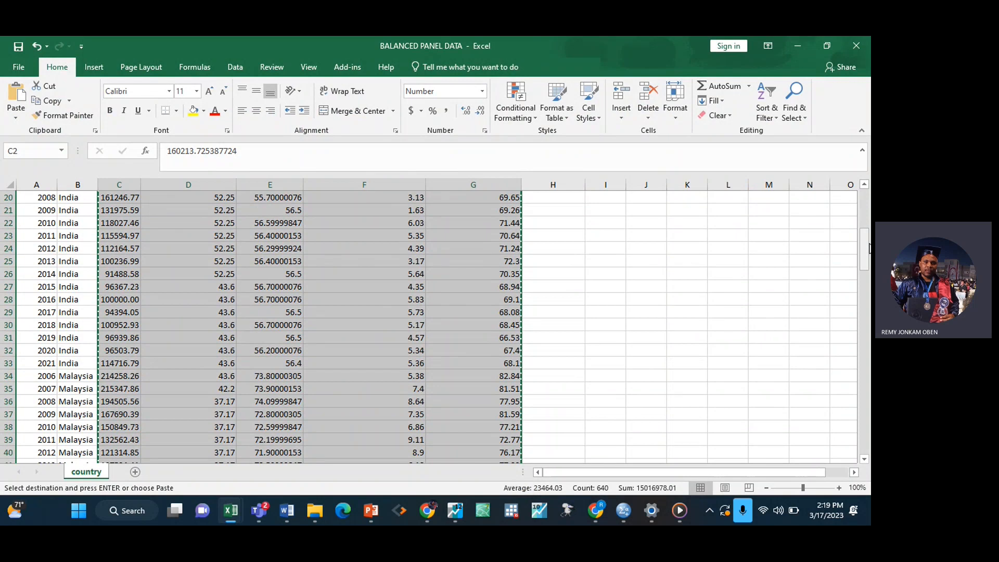
click(748, 341)
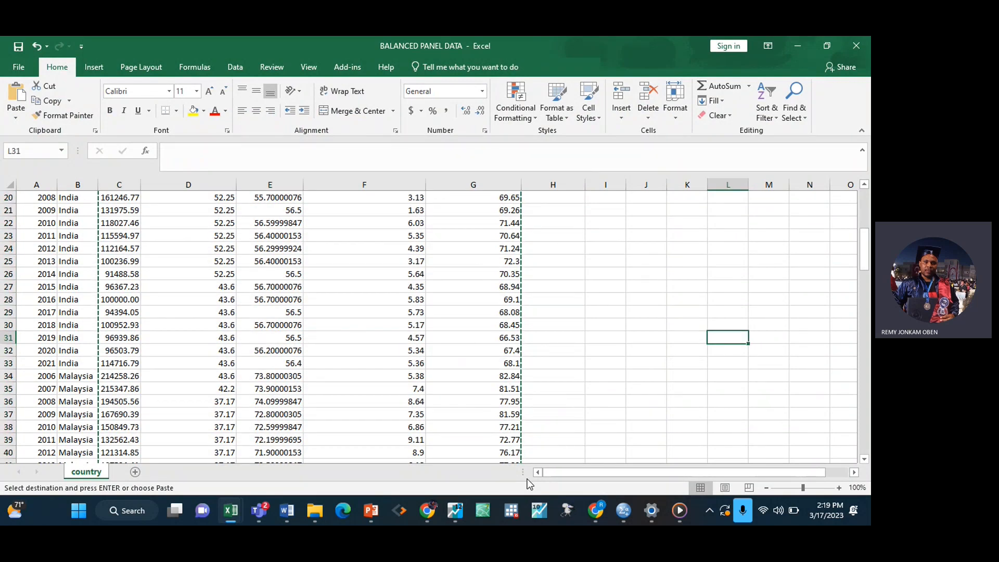
Return to EViews and close the graphed group, deleting it without giving it a name.
mouse_move(462, 514)
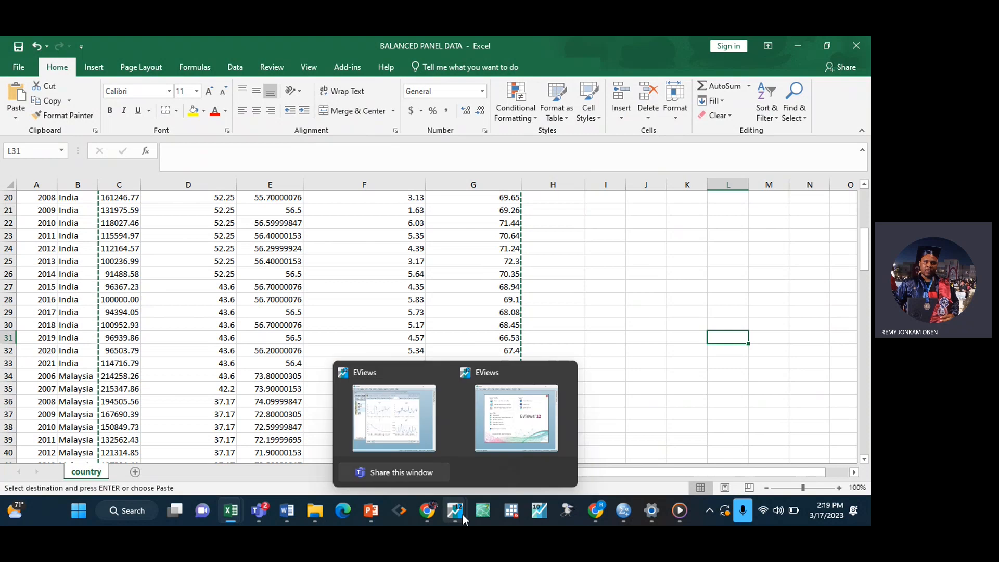
click(415, 414)
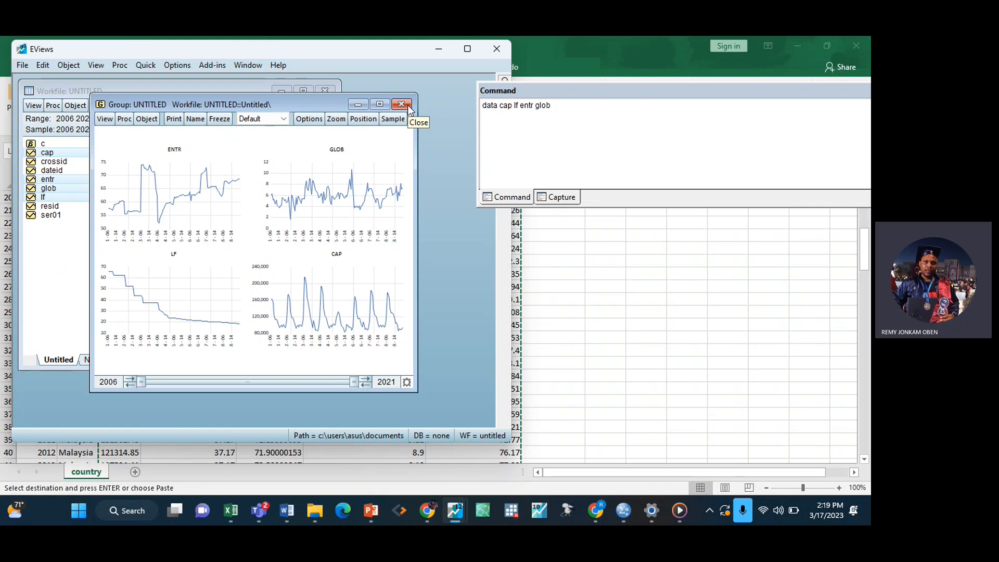
click(407, 104)
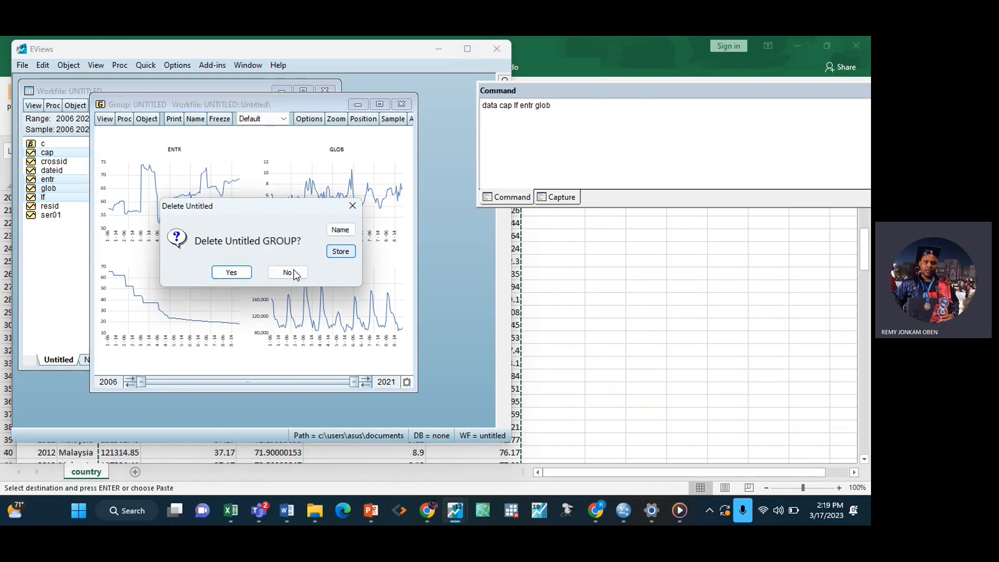
click(230, 272)
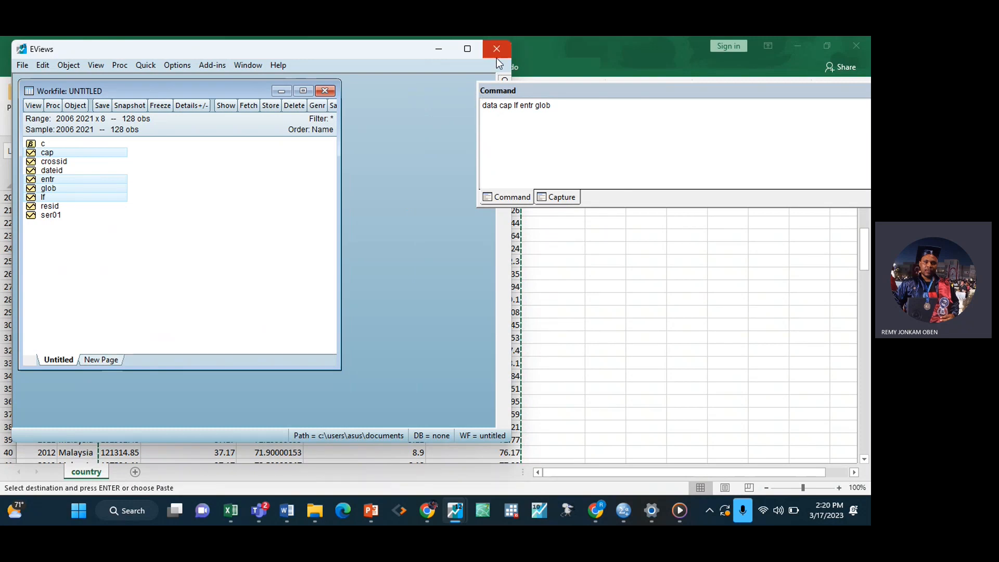
Close the untitled panel workfile without saving it and exit its EViews window.
mouse_move(456, 508)
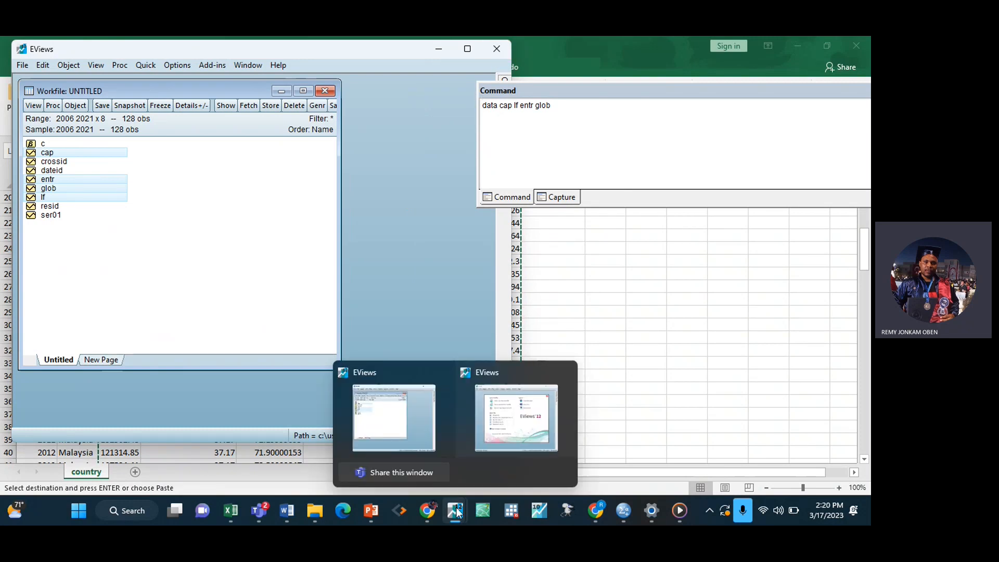
click(457, 507)
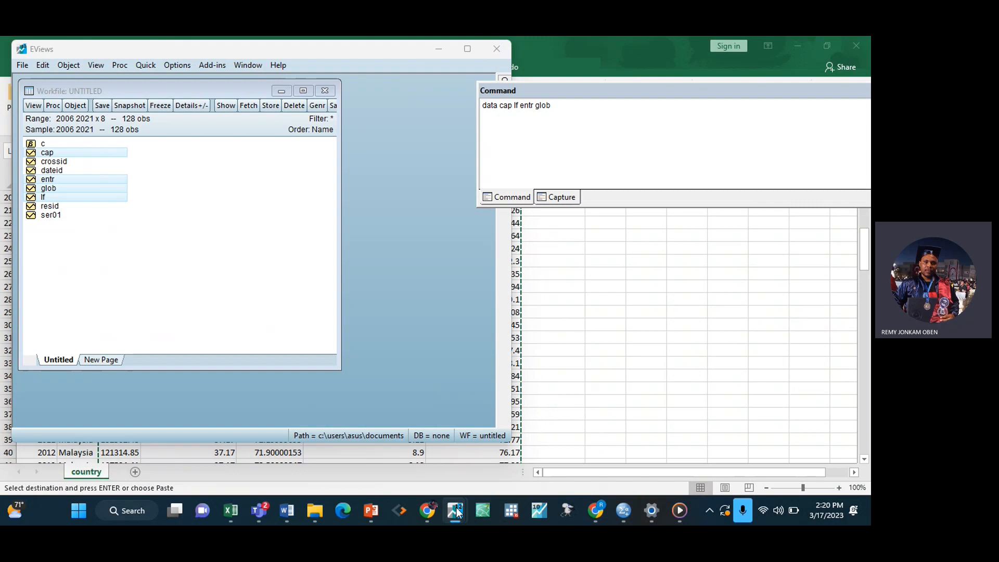
right_click(456, 507)
click(416, 475)
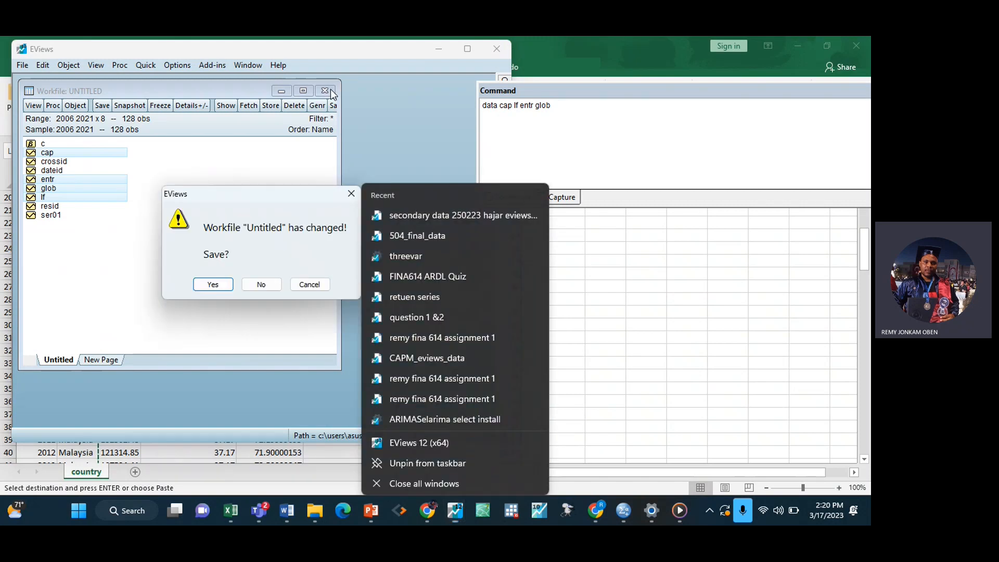
click(261, 284)
click(495, 51)
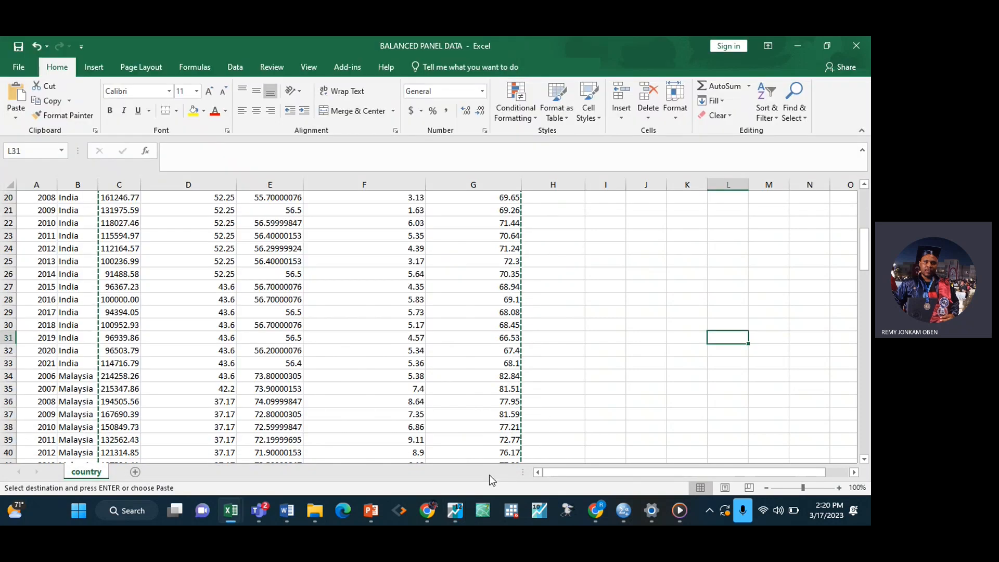
Switch to the other EViews window and create an Unstructured / Undated workfile with 27 observations.
click(456, 512)
click(172, 140)
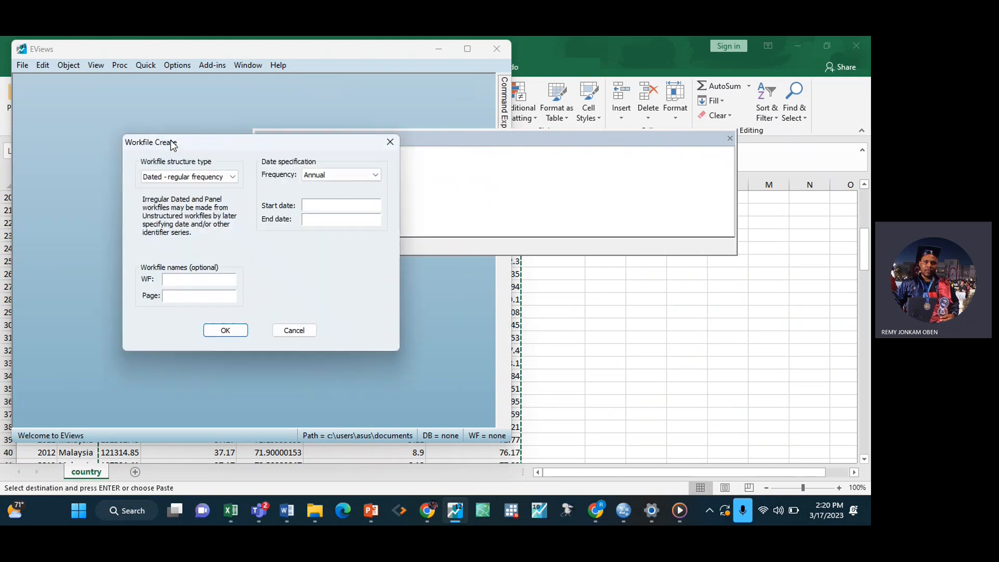
click(161, 178)
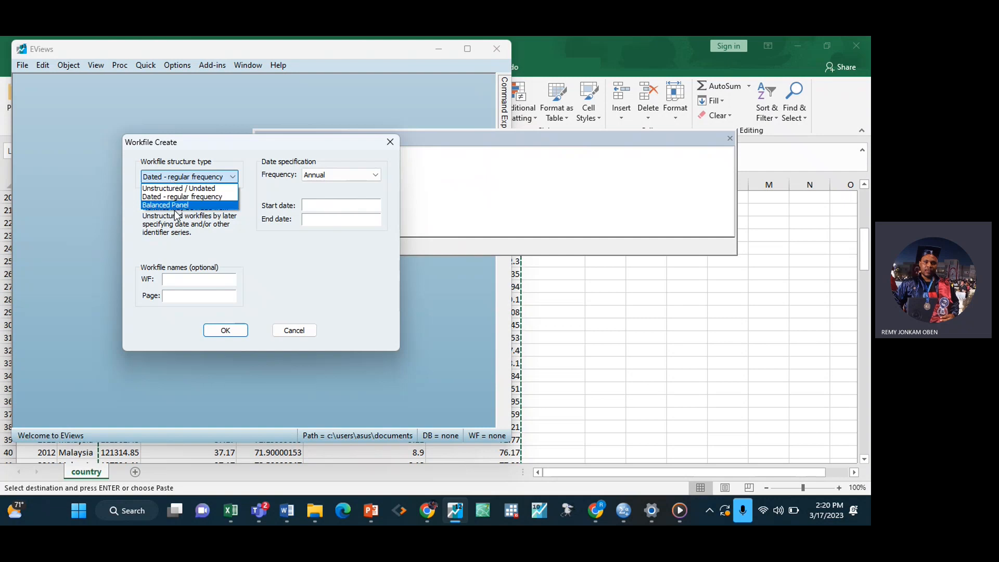
click(188, 188)
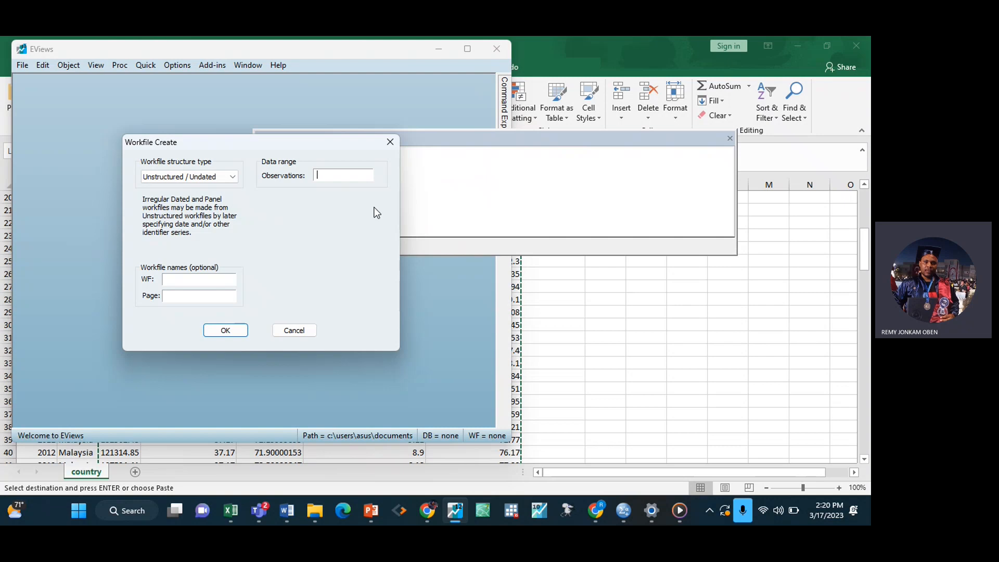
text(27)
click(241, 333)
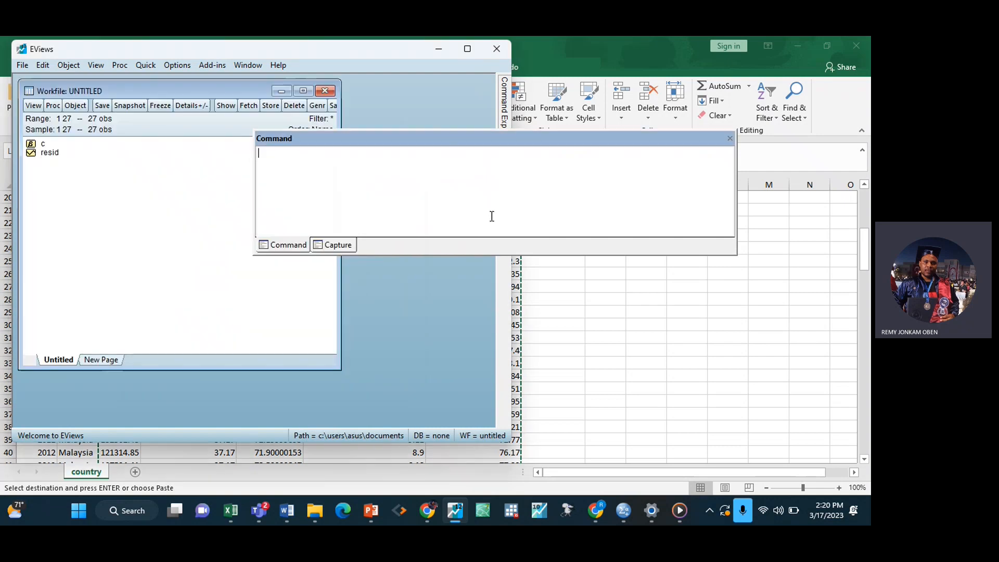
Create the gdp, fdi and pop series with the command "data gdp fdi pop" and move the Command window clear of the group.
text(data gdp fdi pop)
key(Return)
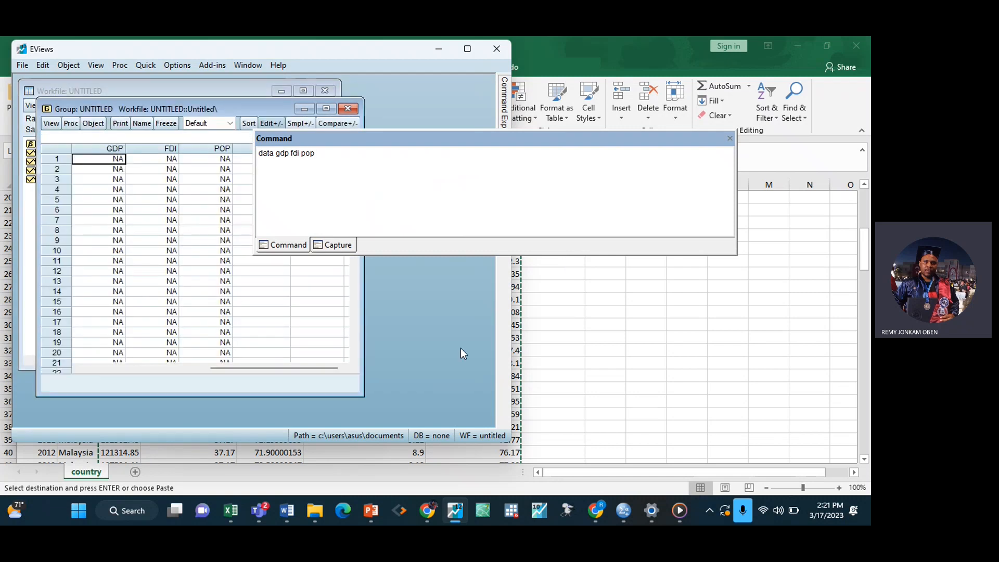
click(286, 322)
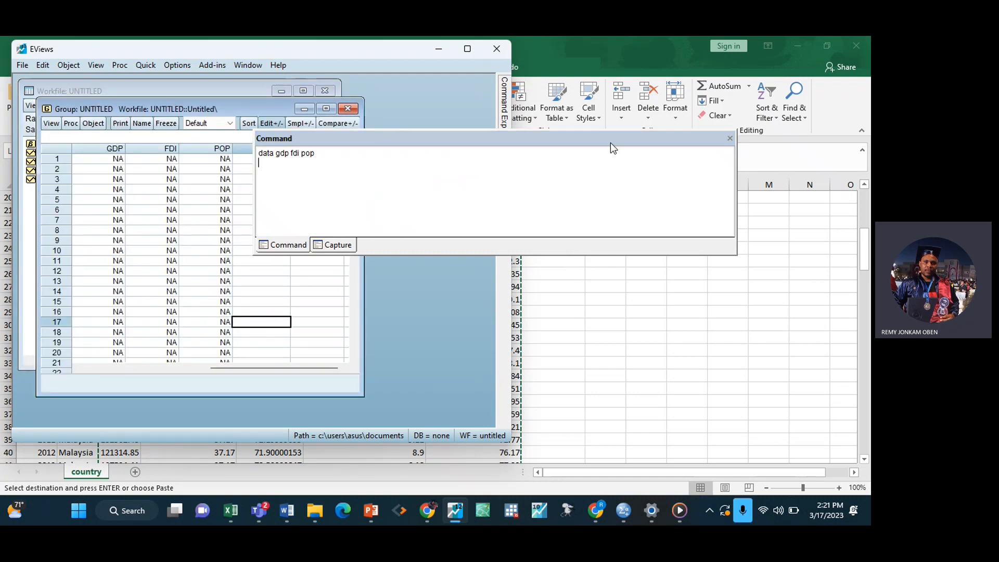
drag(610, 143, 820, 111)
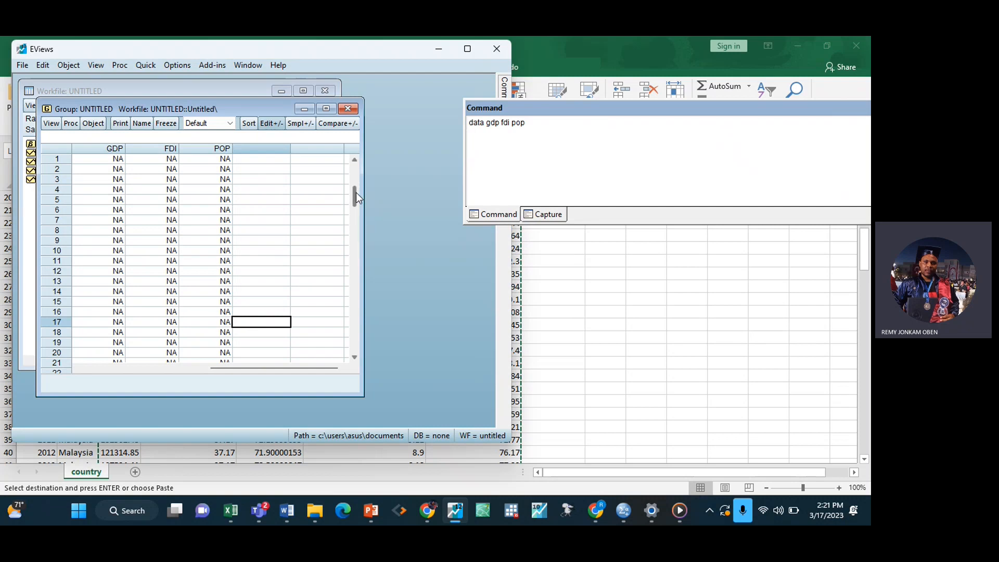
Examine the undated observation numbering in the first rows of the gdp, fdi and pop group.
click(356, 193)
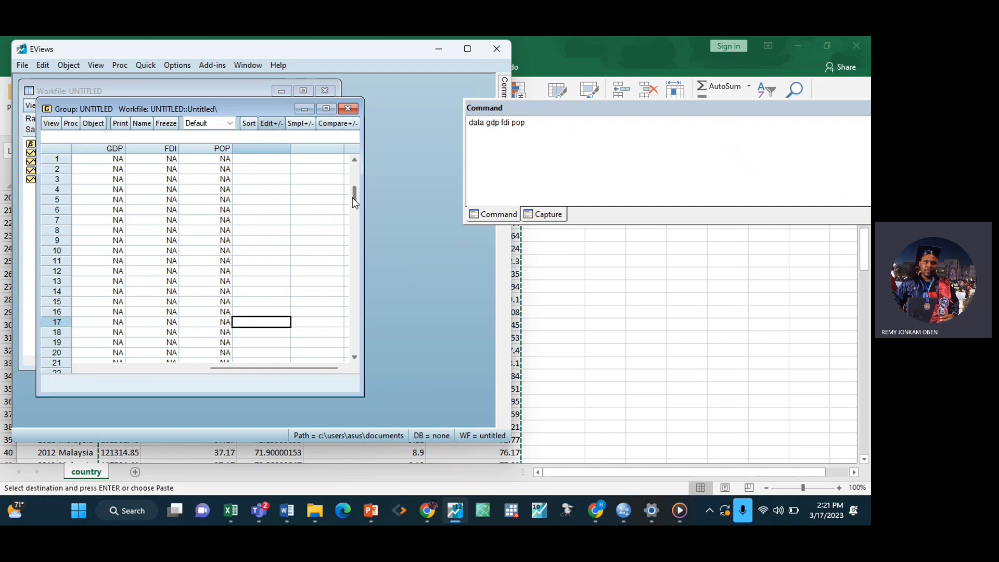
drag(355, 197, 355, 176)
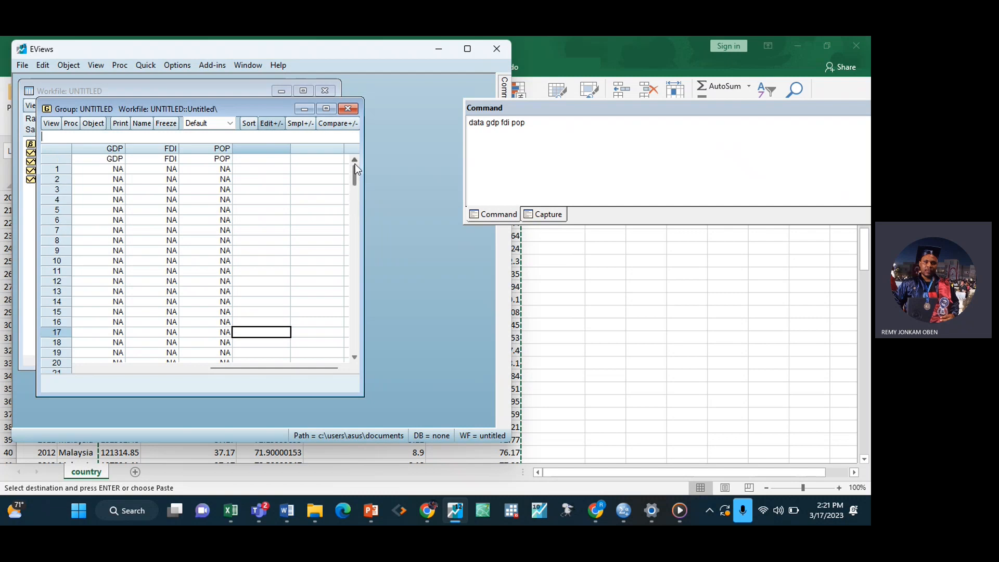
click(67, 168)
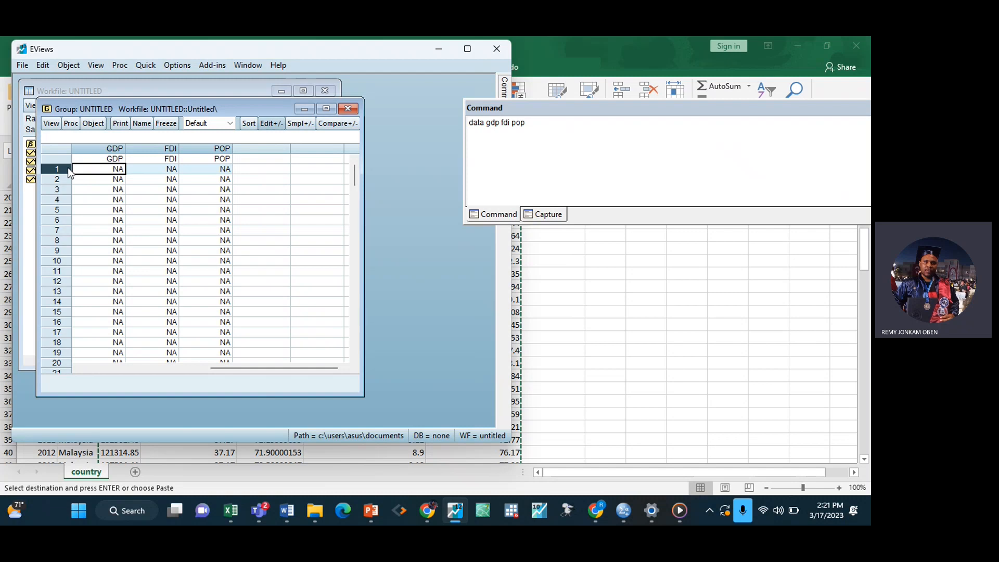
click(55, 182)
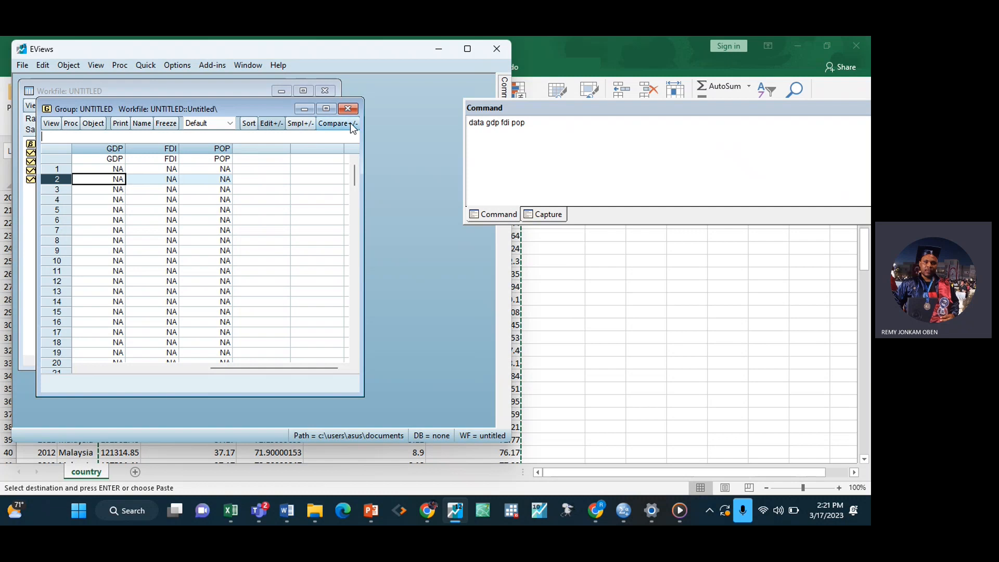
Delete the untitled group, close the undated workfile without saving it and exit EViews.
click(351, 110)
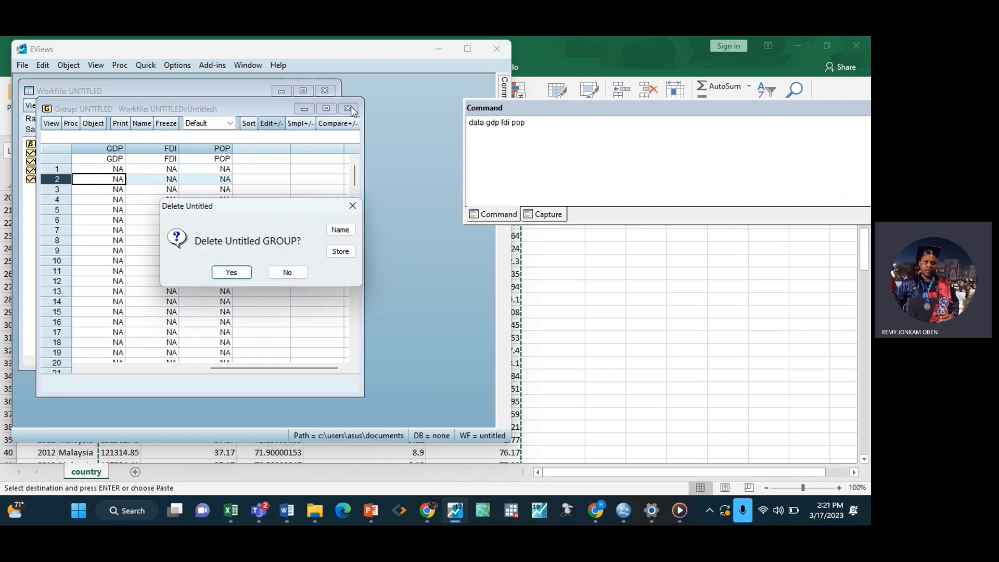
click(232, 273)
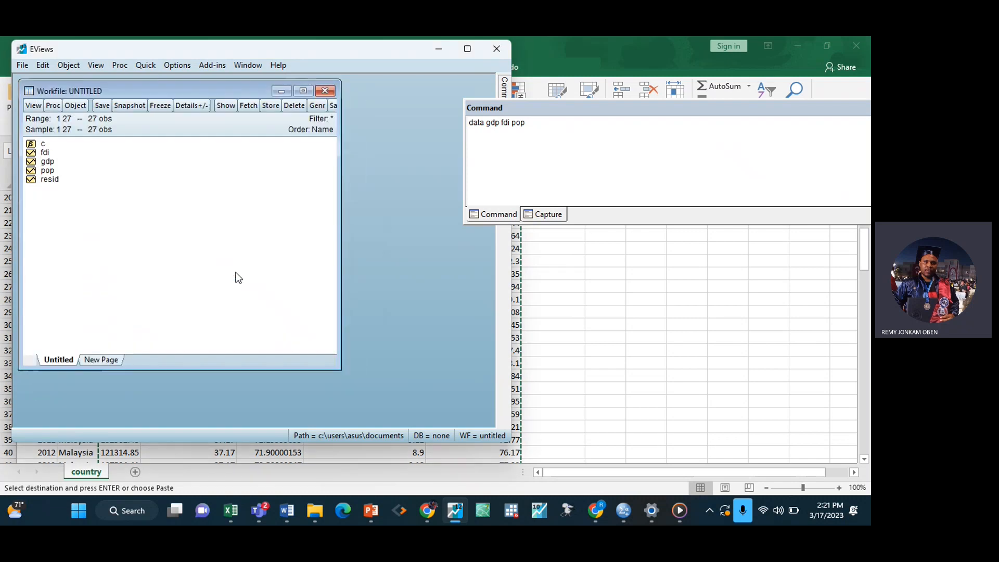
click(326, 91)
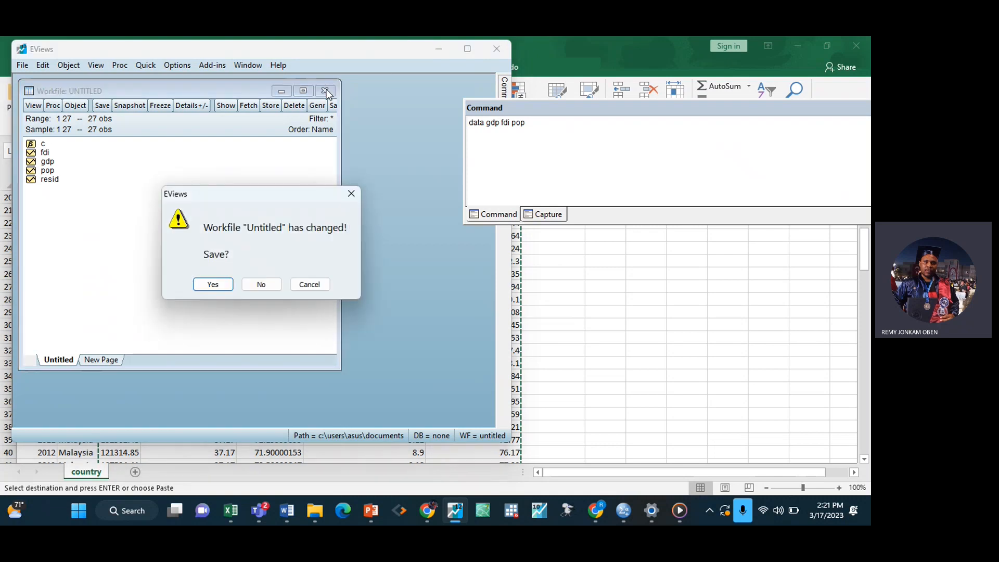
click(275, 283)
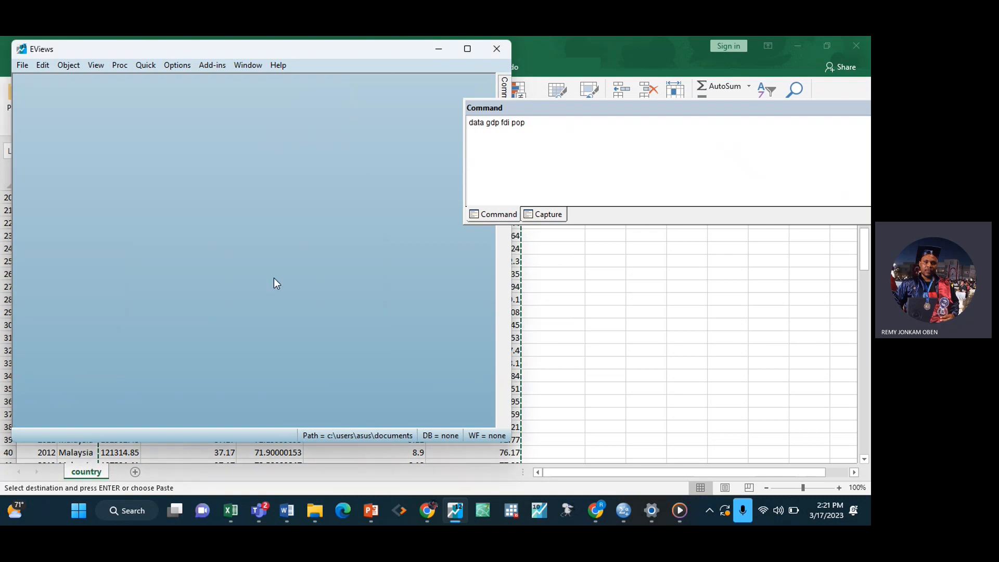
click(494, 53)
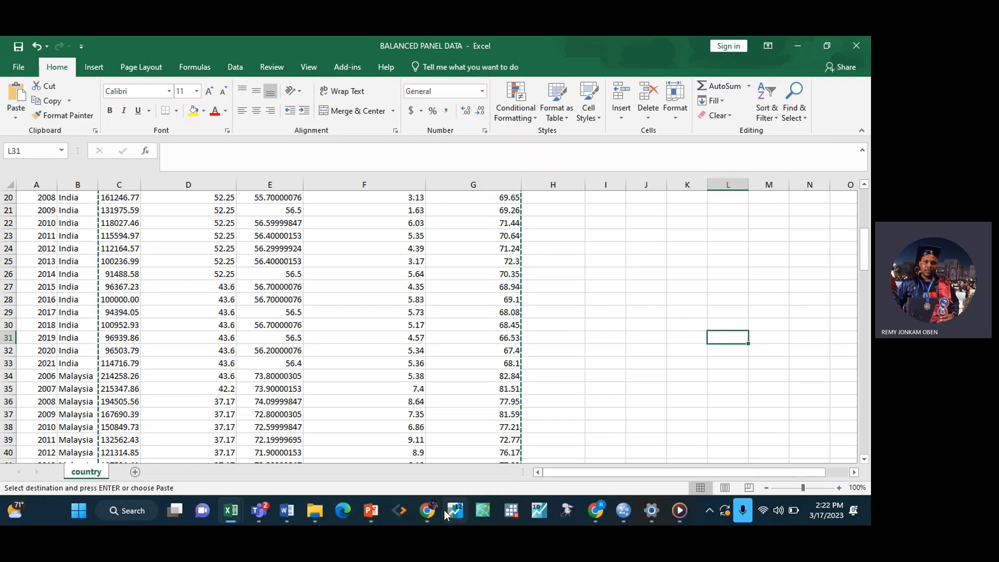
Switch to Chrome and view META's daily historical prices on Yahoo Finance.
mouse_move(428, 513)
click(434, 436)
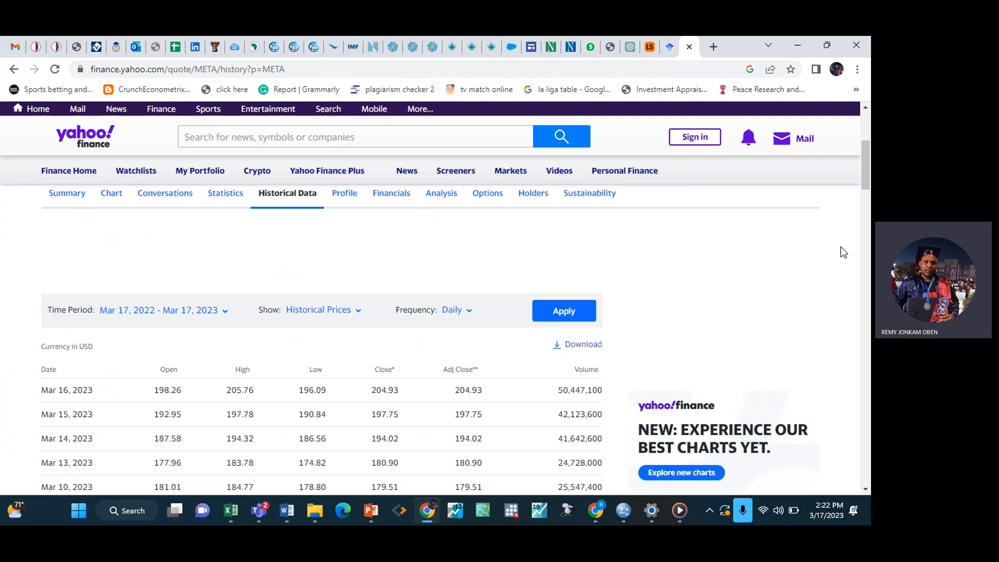
drag(869, 172, 870, 176)
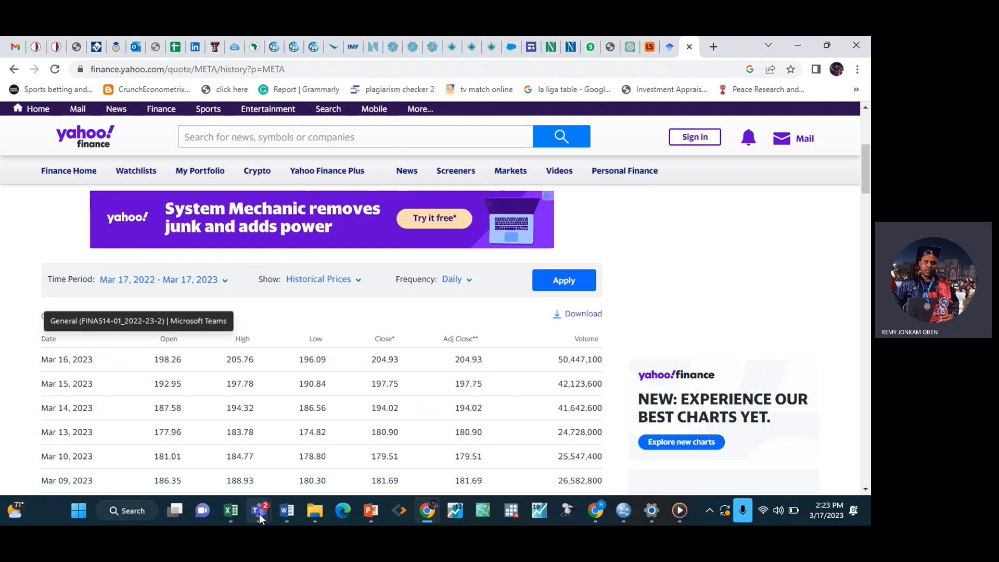
mouse_move(259, 513)
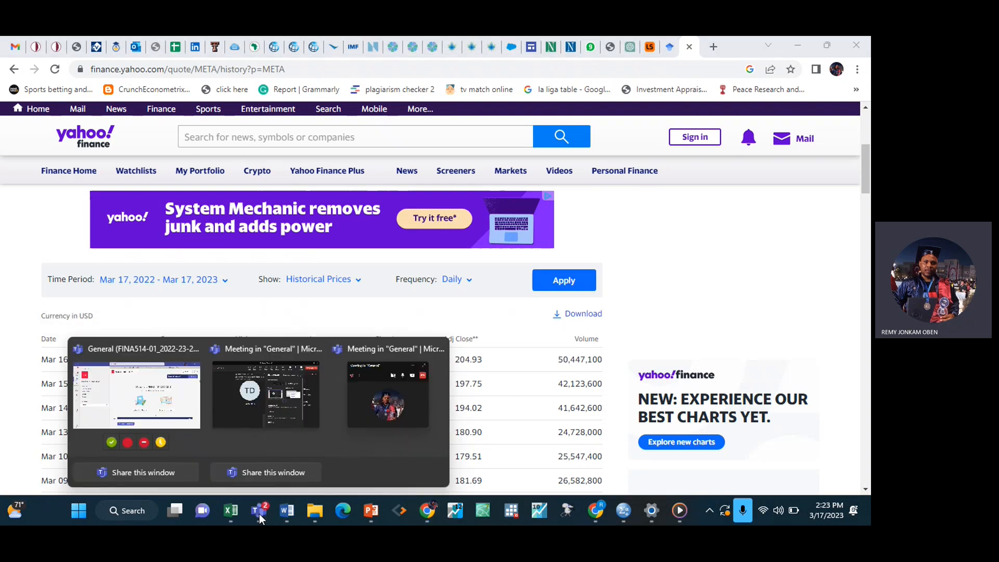
click(299, 403)
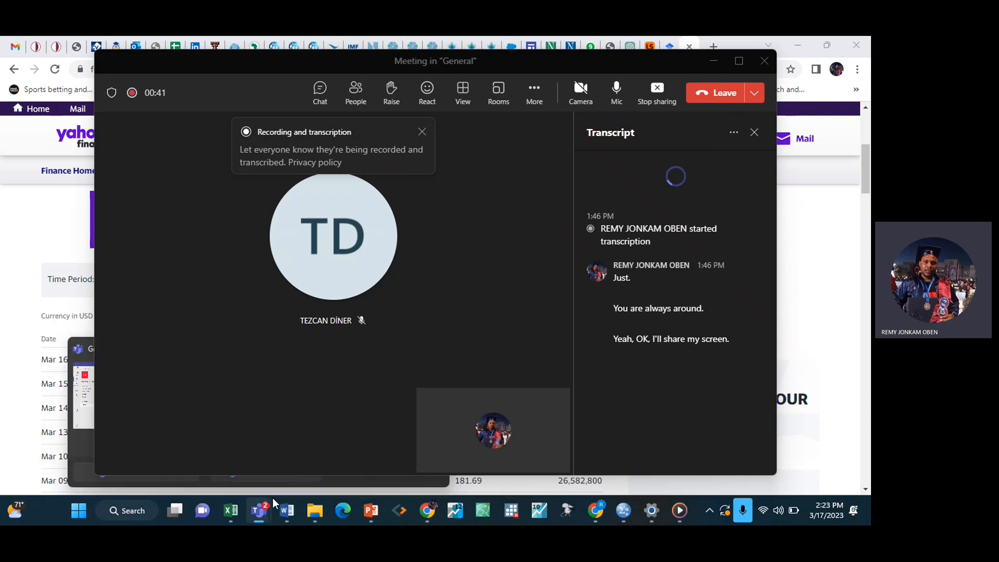
click(263, 513)
click(263, 512)
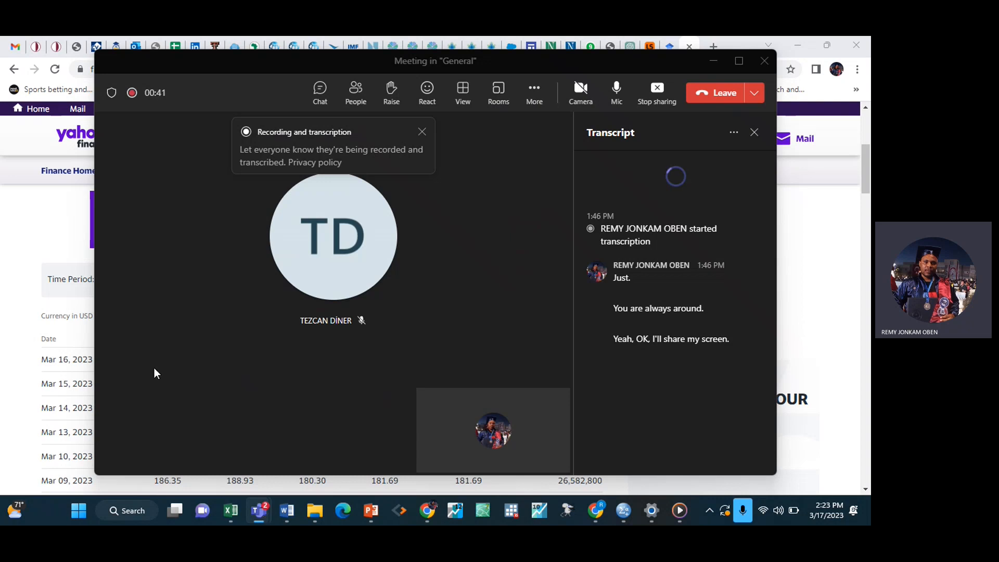
click(80, 368)
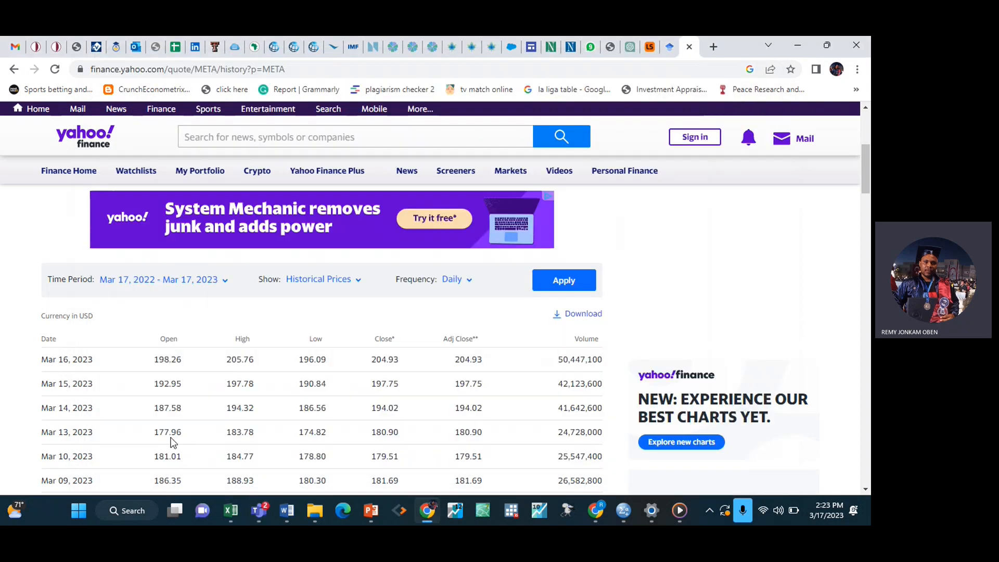
Close all Microsoft Teams windows.
click(258, 510)
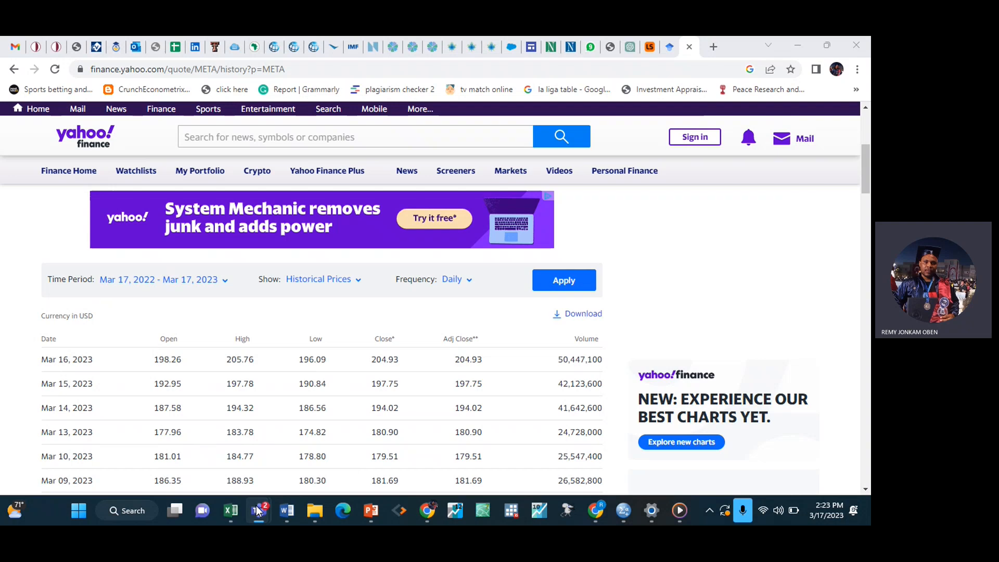
right_click(258, 511)
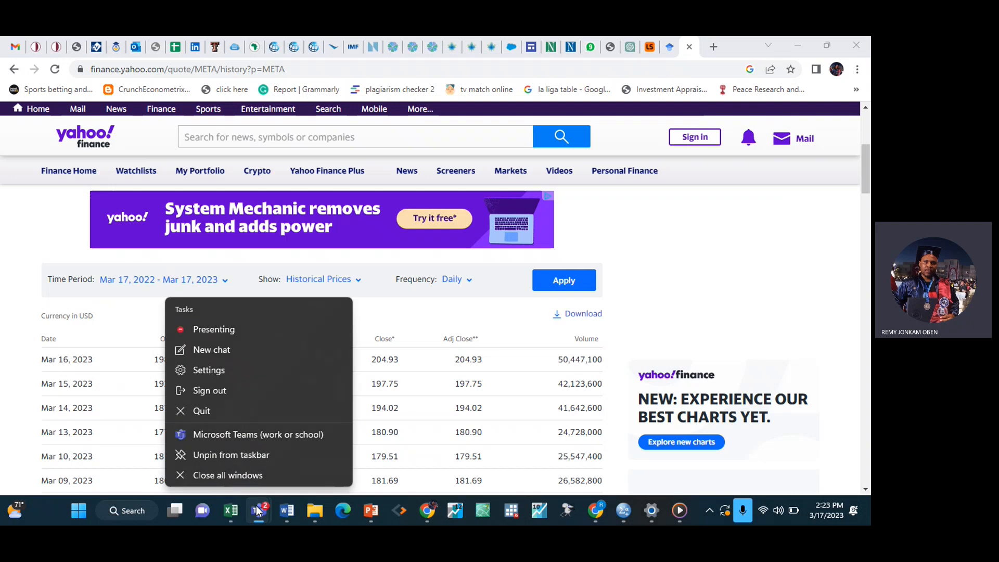
click(253, 475)
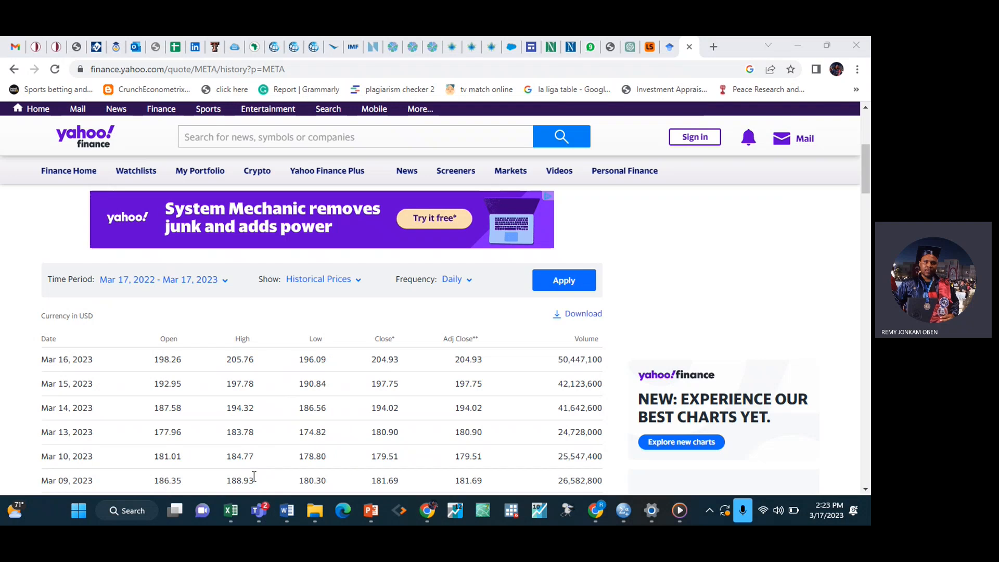